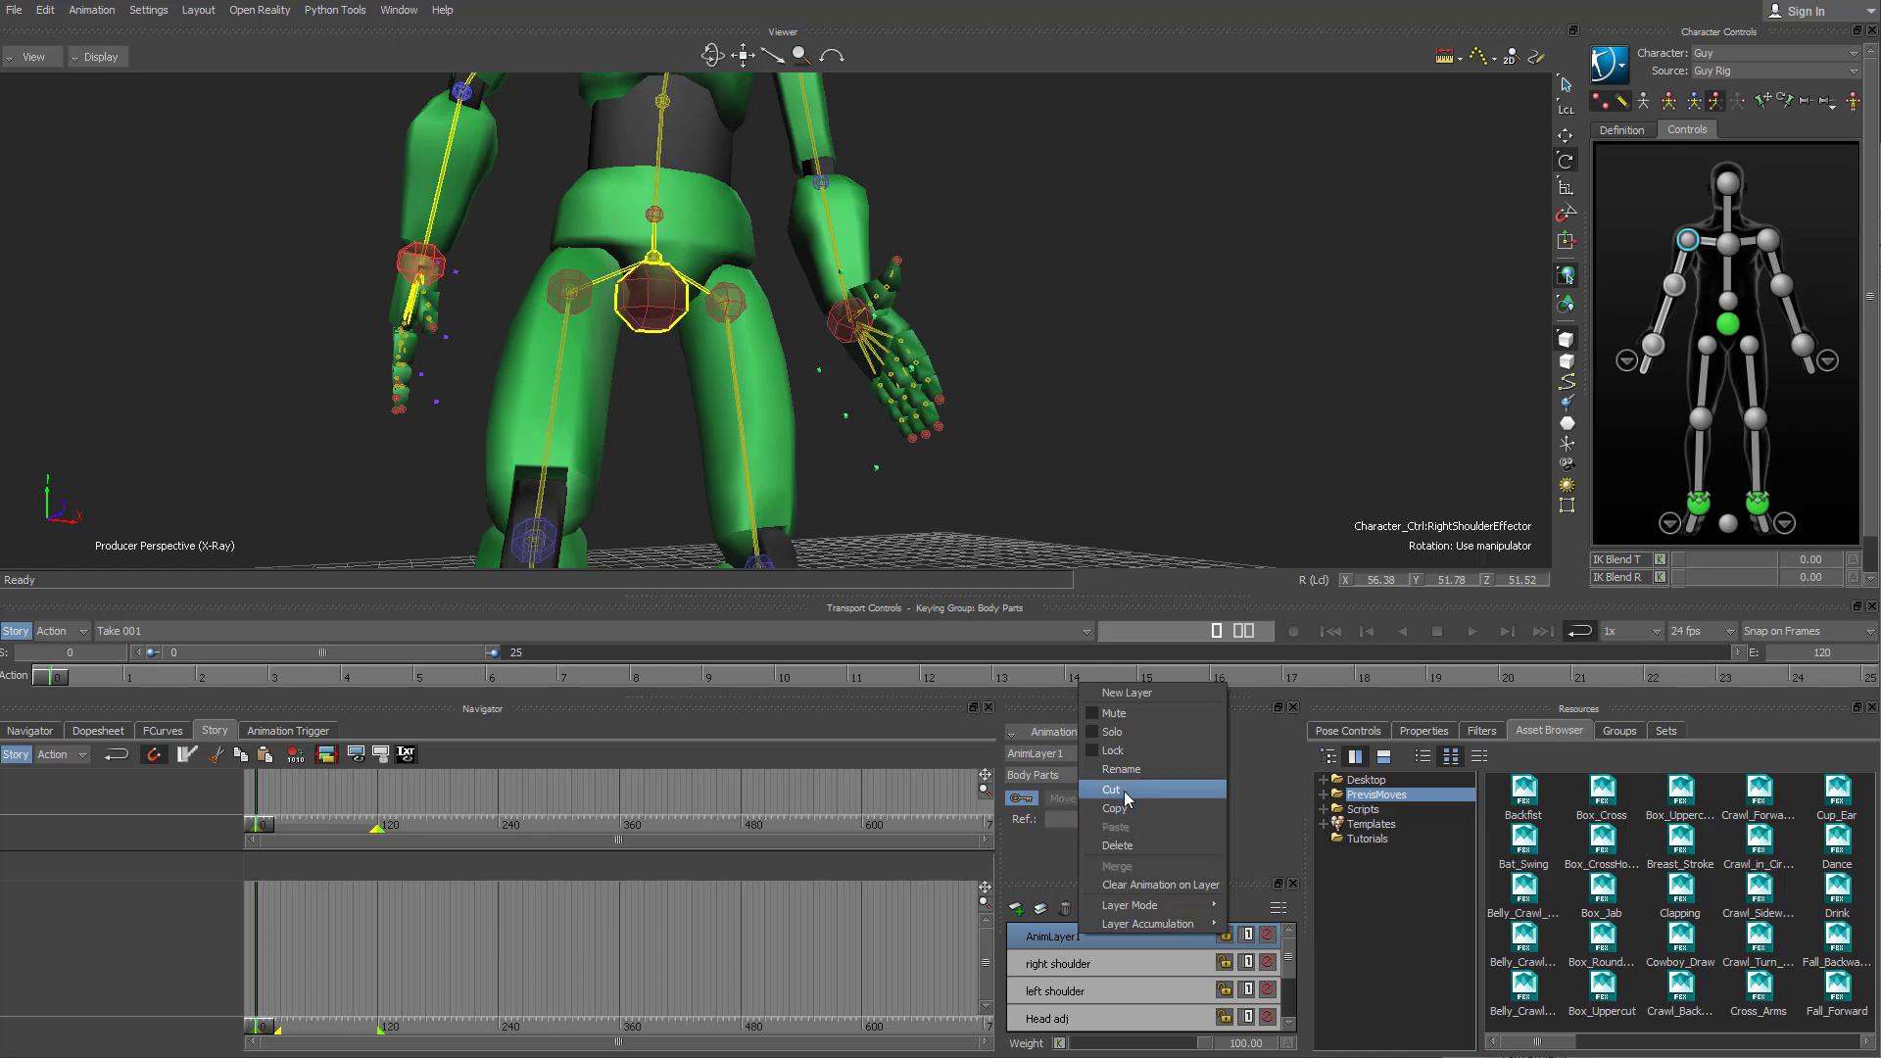
- Rename the new animation layer AnimLayer1 as "left hand"
{"action": "left_click", "coordinate": [1123, 770]}
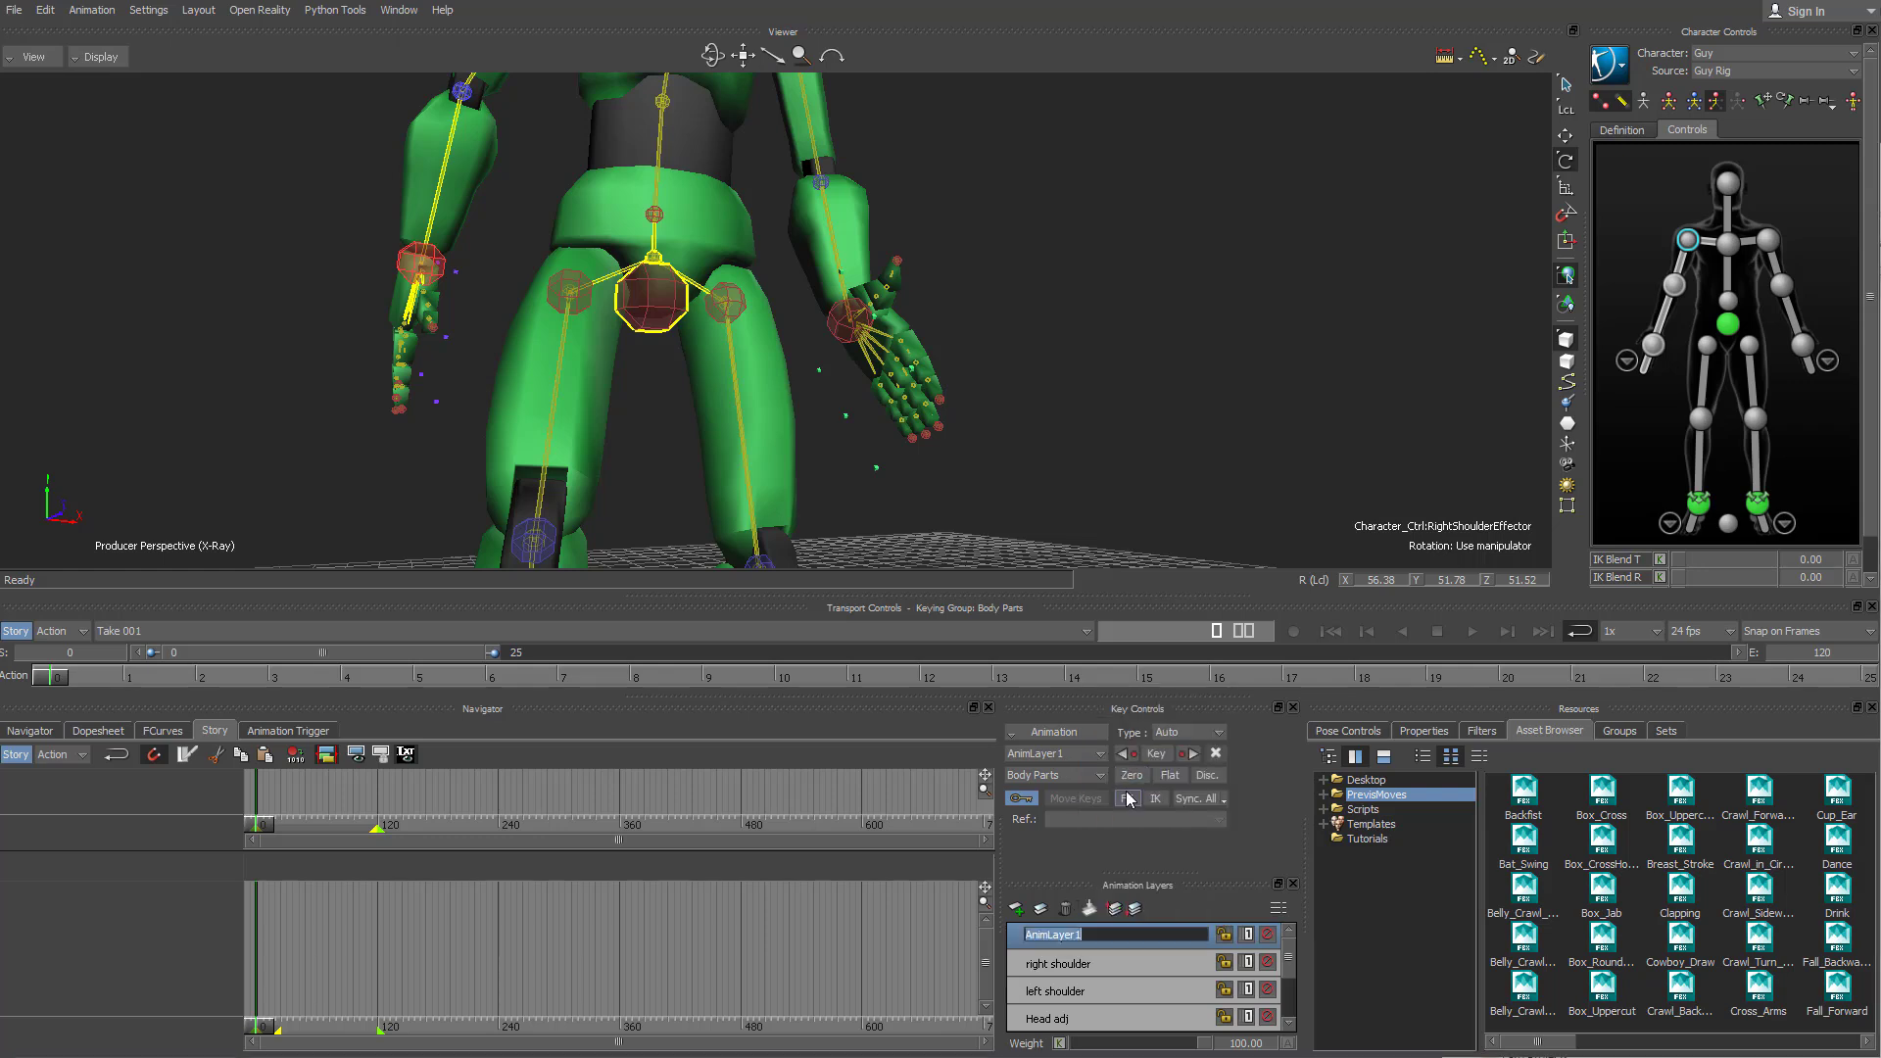
{"action": "type", "text": "left hand"}
{"action": "key", "text": "Return"}
- Rotate the left thumb effector so the thumb folds in closer to the palm
{"action": "left_click_drag", "start_coordinate": [970, 415], "coordinate": [934, 285], "text": "ctrl+shift"}
{"action": "left_click", "coordinate": [967, 254]}
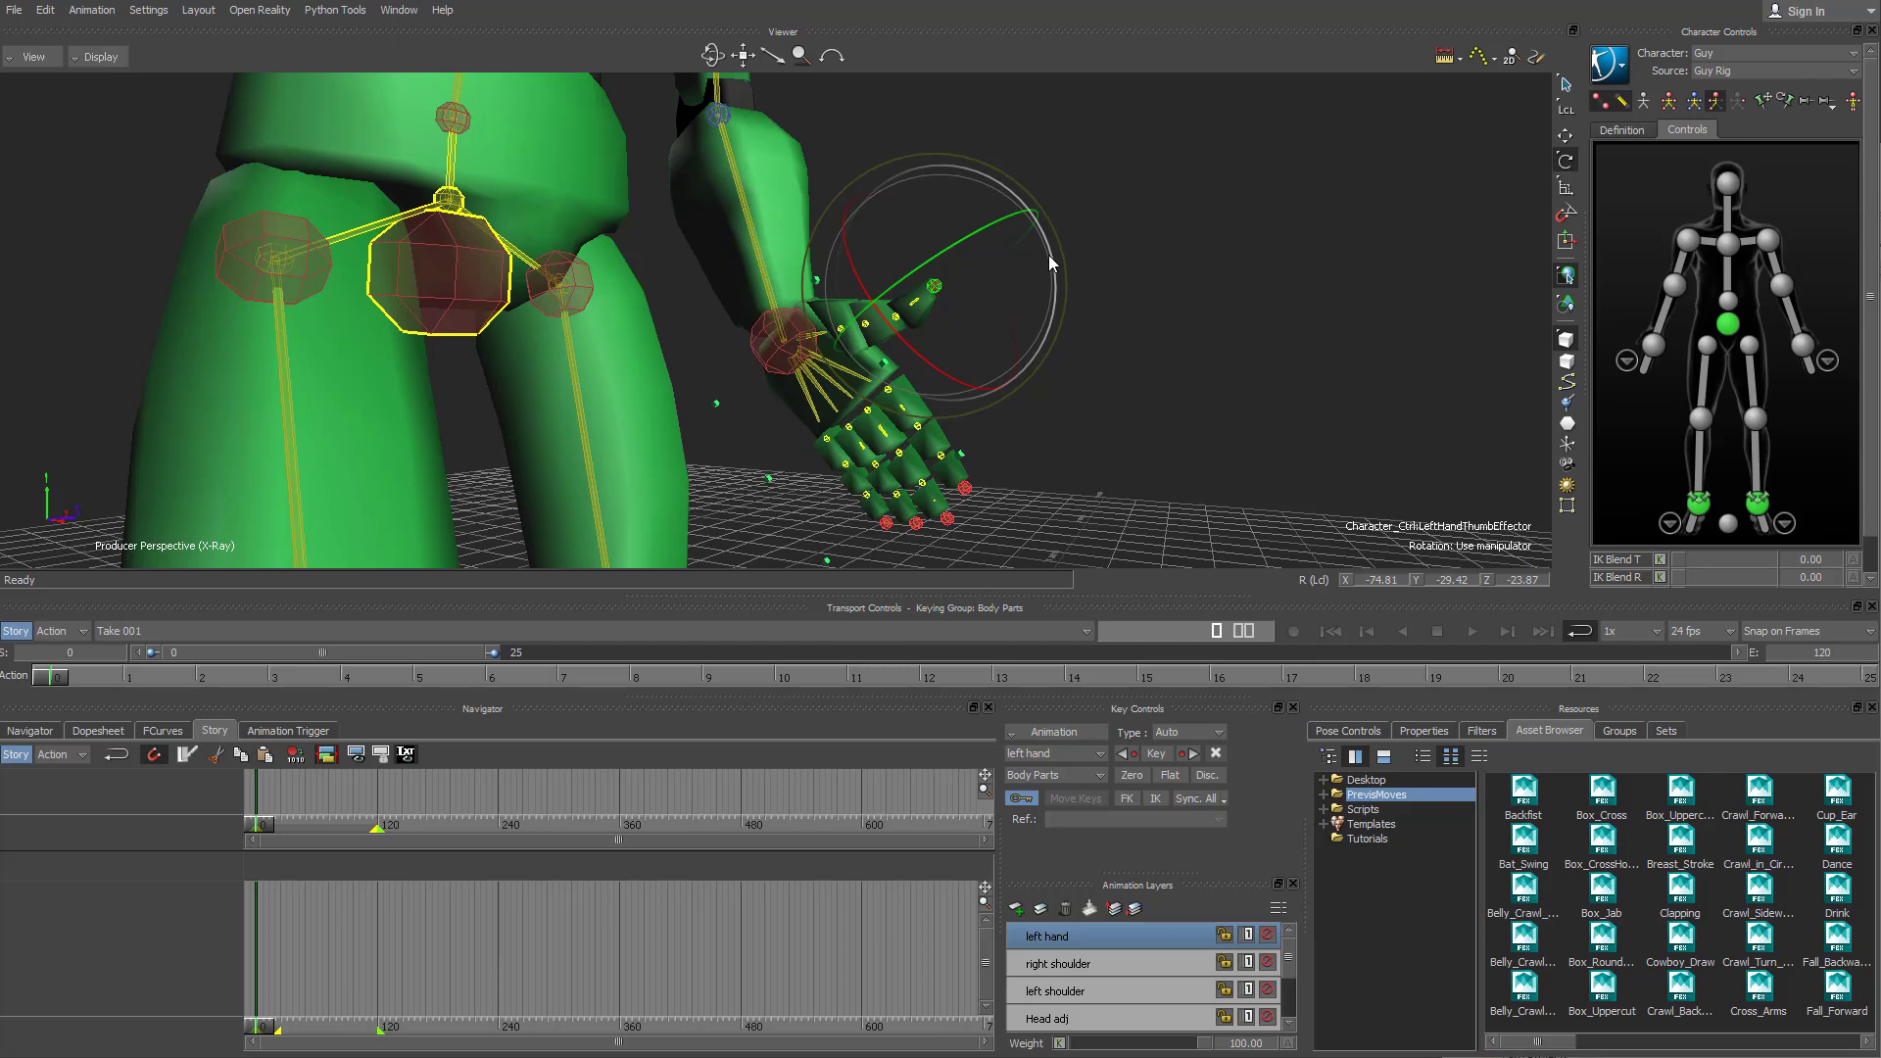
{"action": "left_click_drag", "start_coordinate": [938, 284], "coordinate": [1054, 296], "text": "ctrl+shift"}
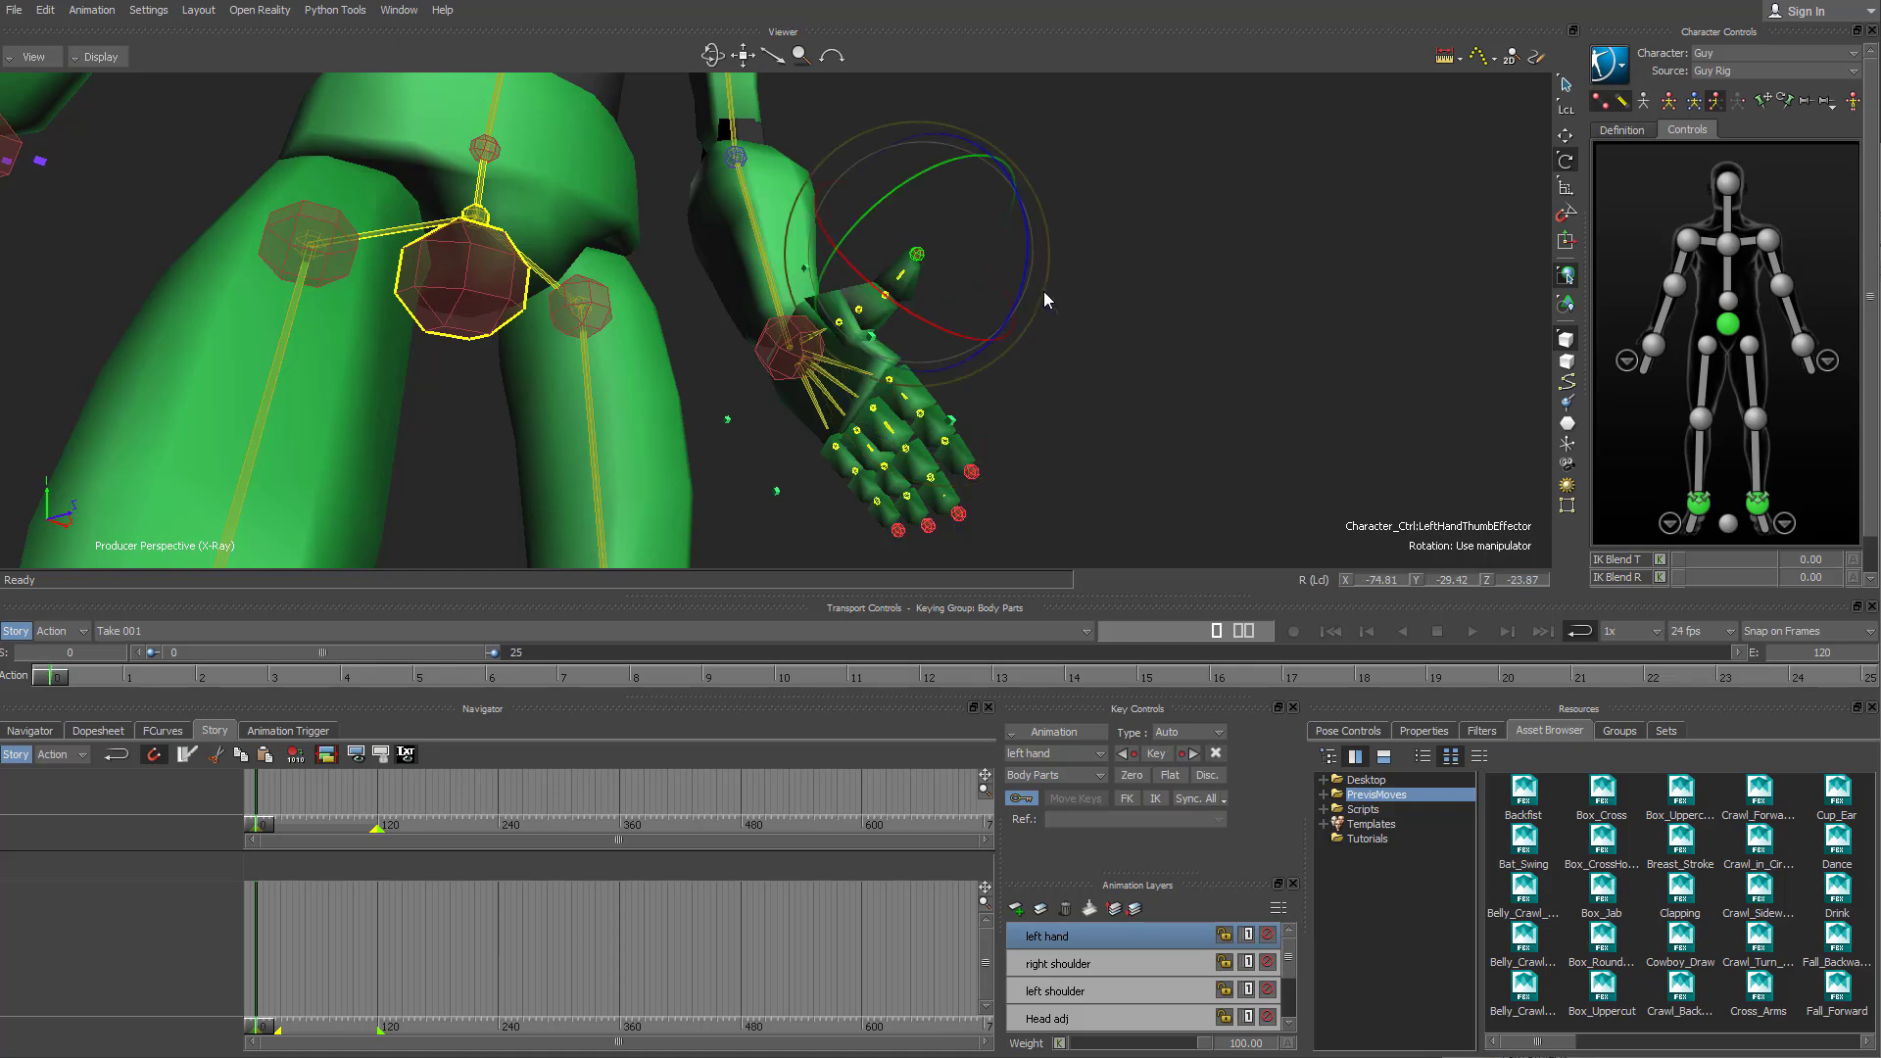
{"action": "left_click_drag", "start_coordinate": [1017, 221], "coordinate": [908, 392]}
- Select the left index, middle, ring and pinky effectors together and rotate them to curl the fingers inward, to about Z 143
{"action": "left_click", "coordinate": [944, 420]}
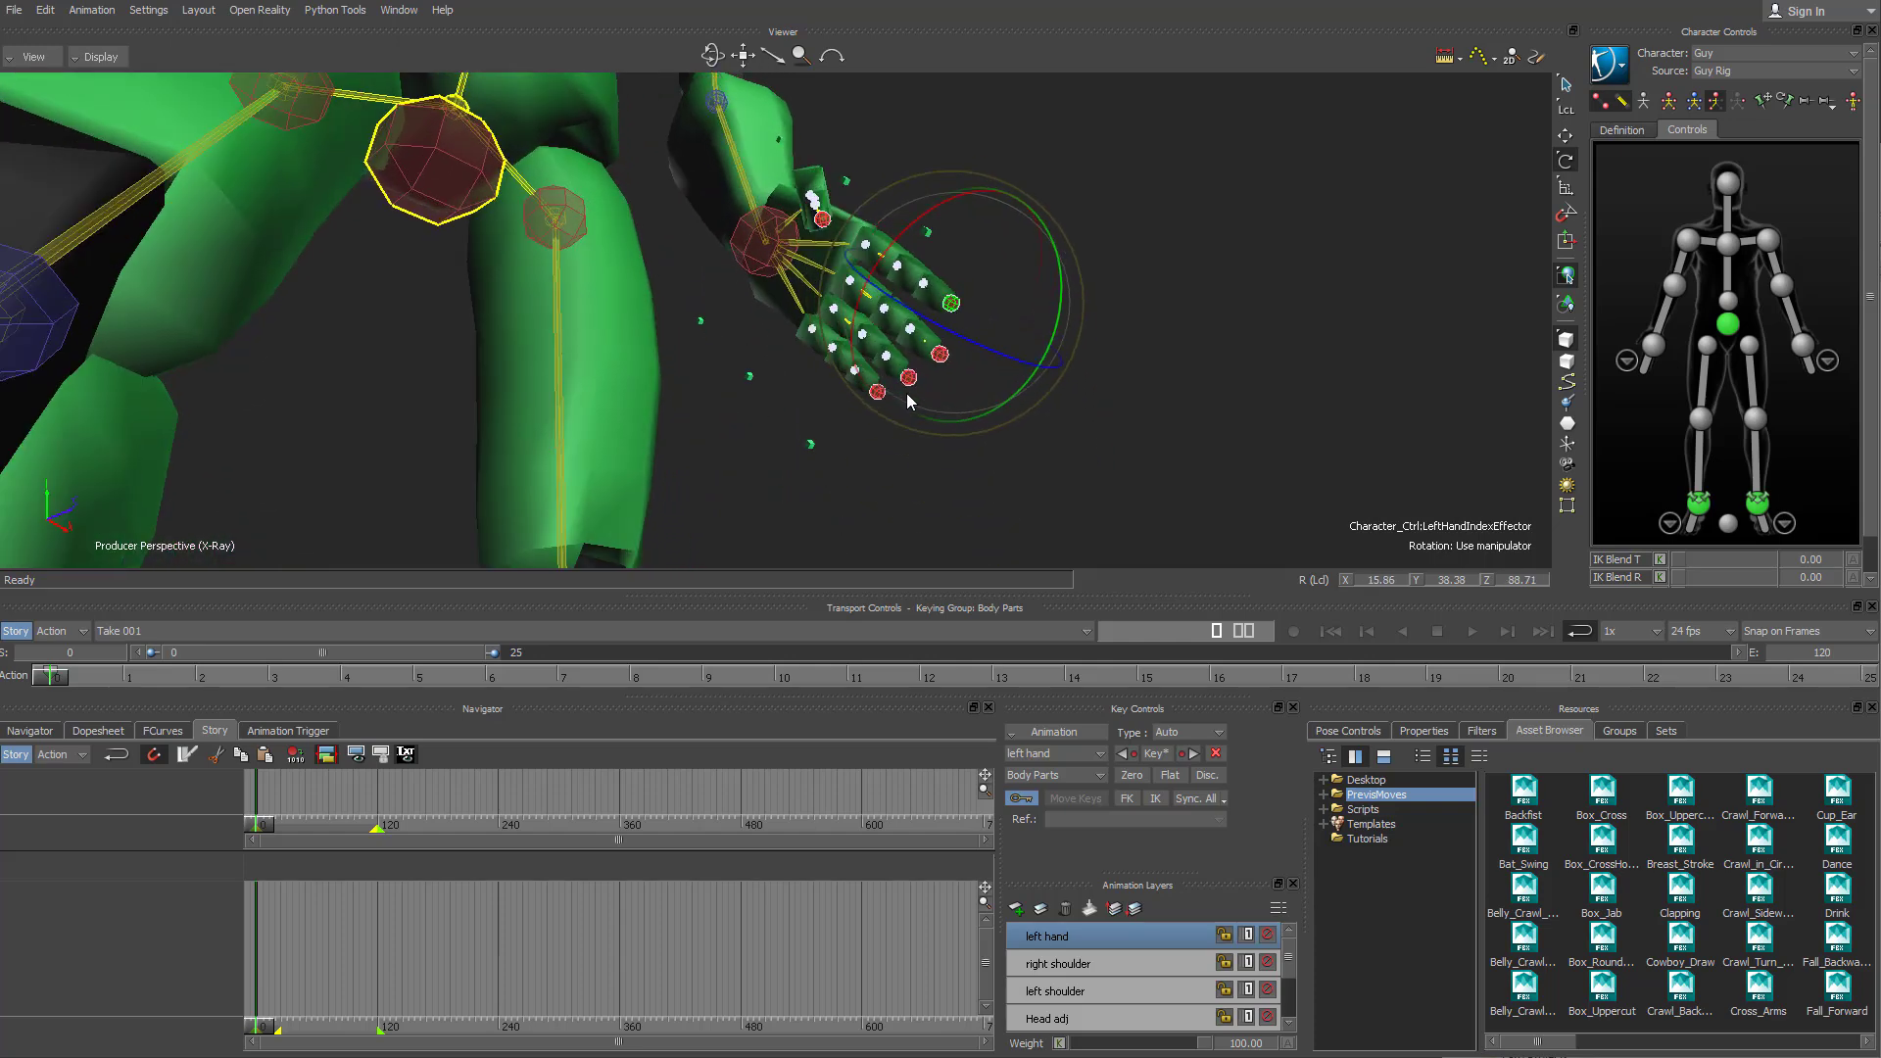
{"action": "left_click", "coordinate": [940, 355]}
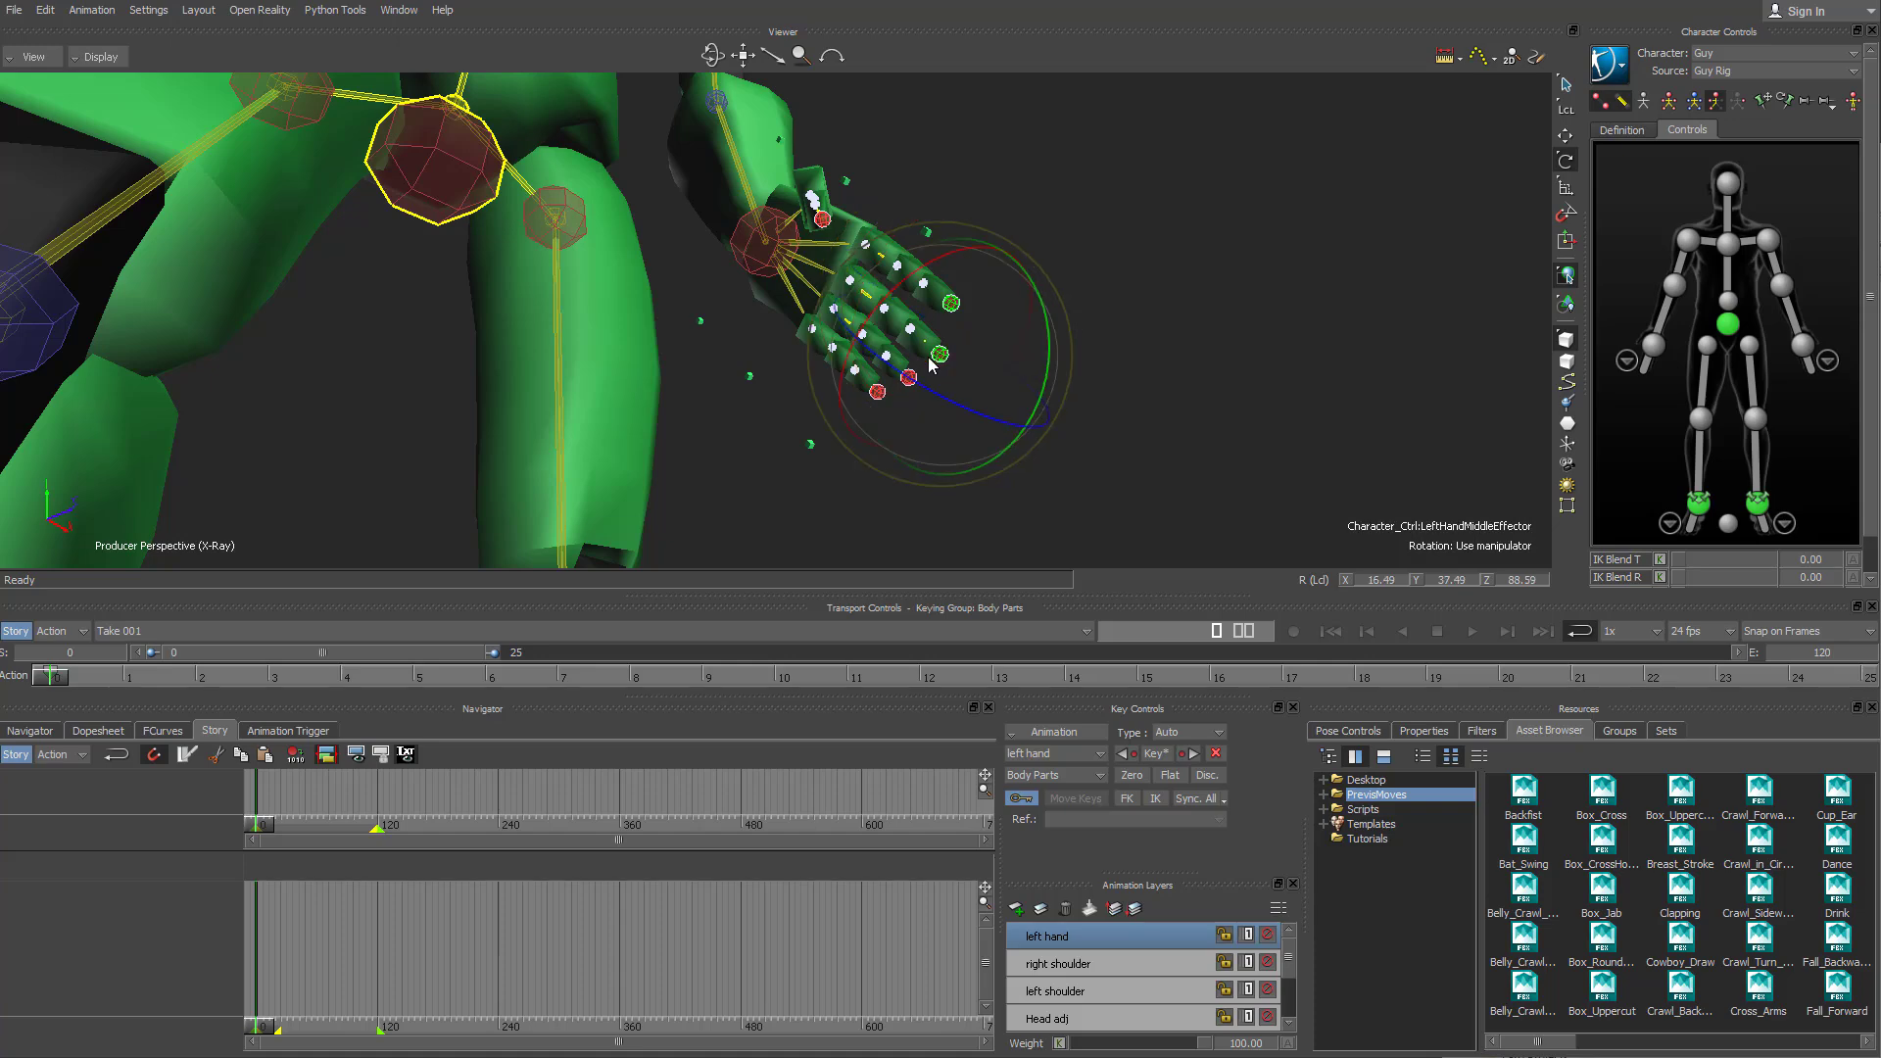
{"action": "left_click", "coordinate": [876, 397]}
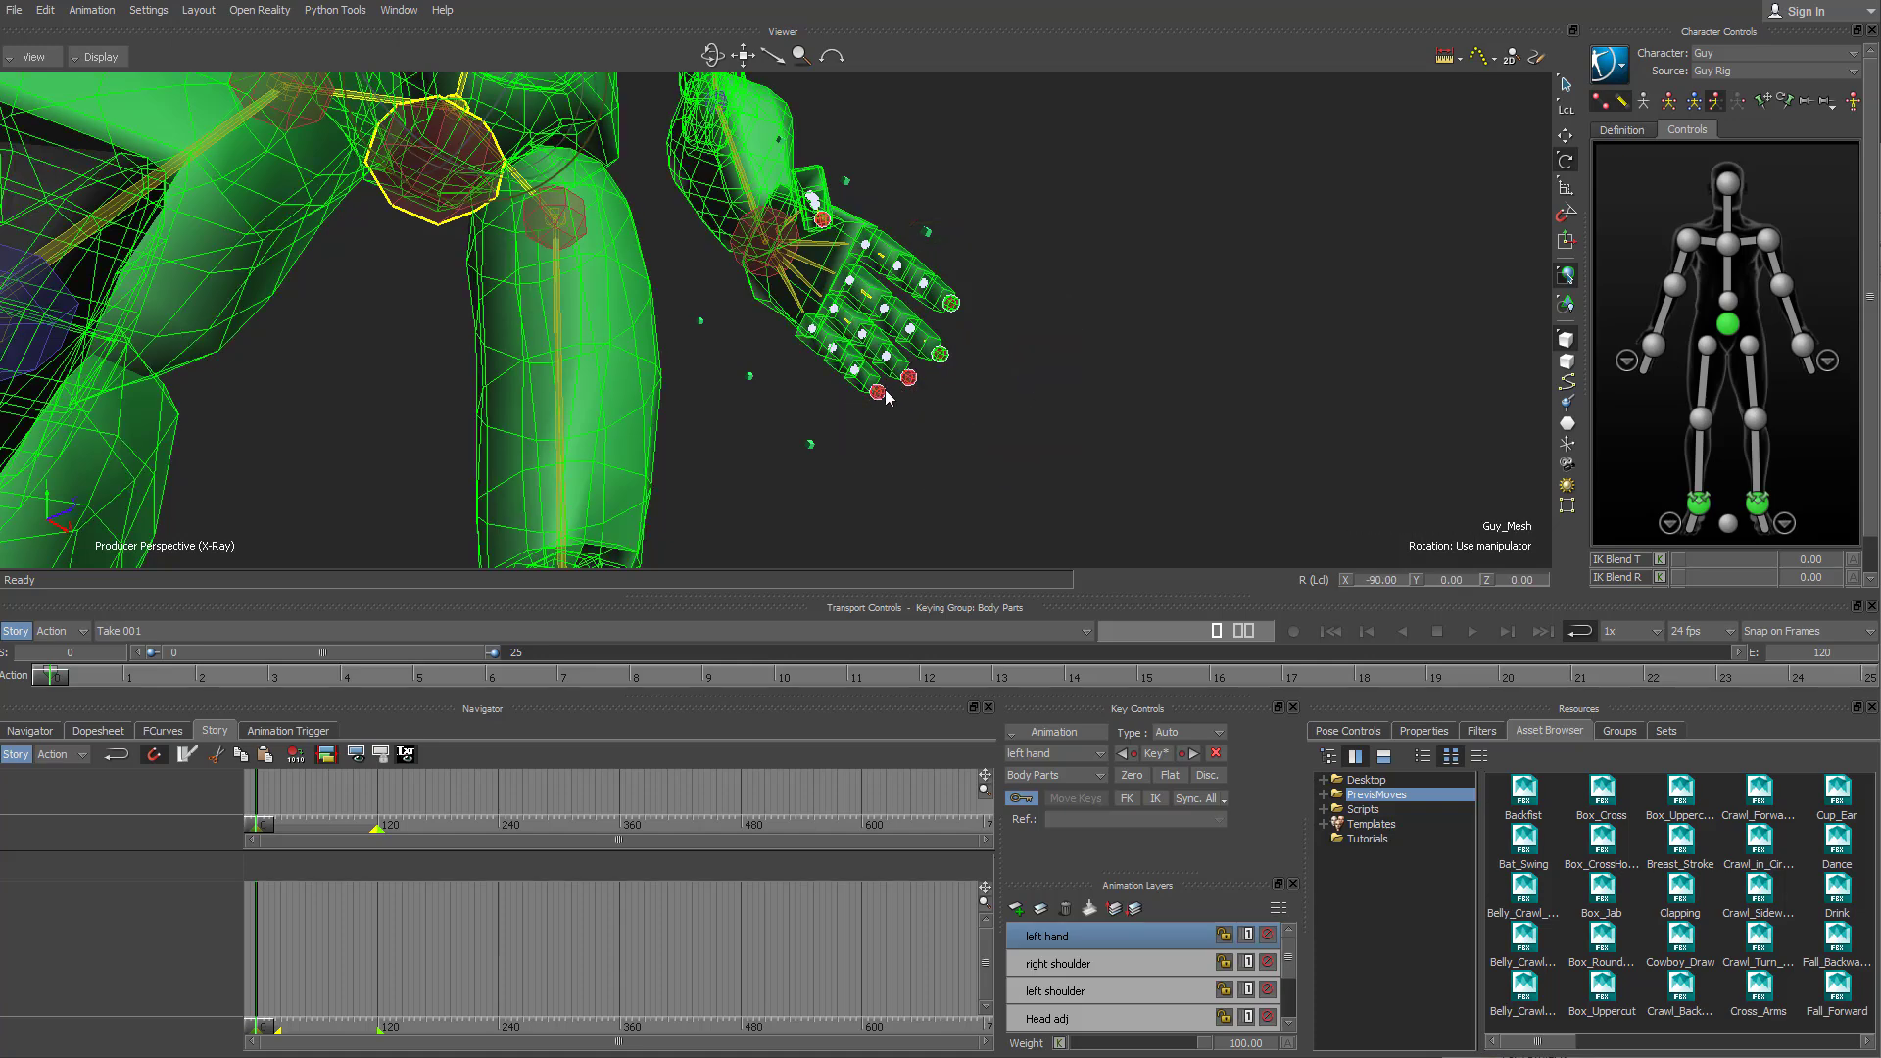
{"action": "key", "text": "ctrl+z"}
{"action": "left_click", "coordinate": [878, 393]}
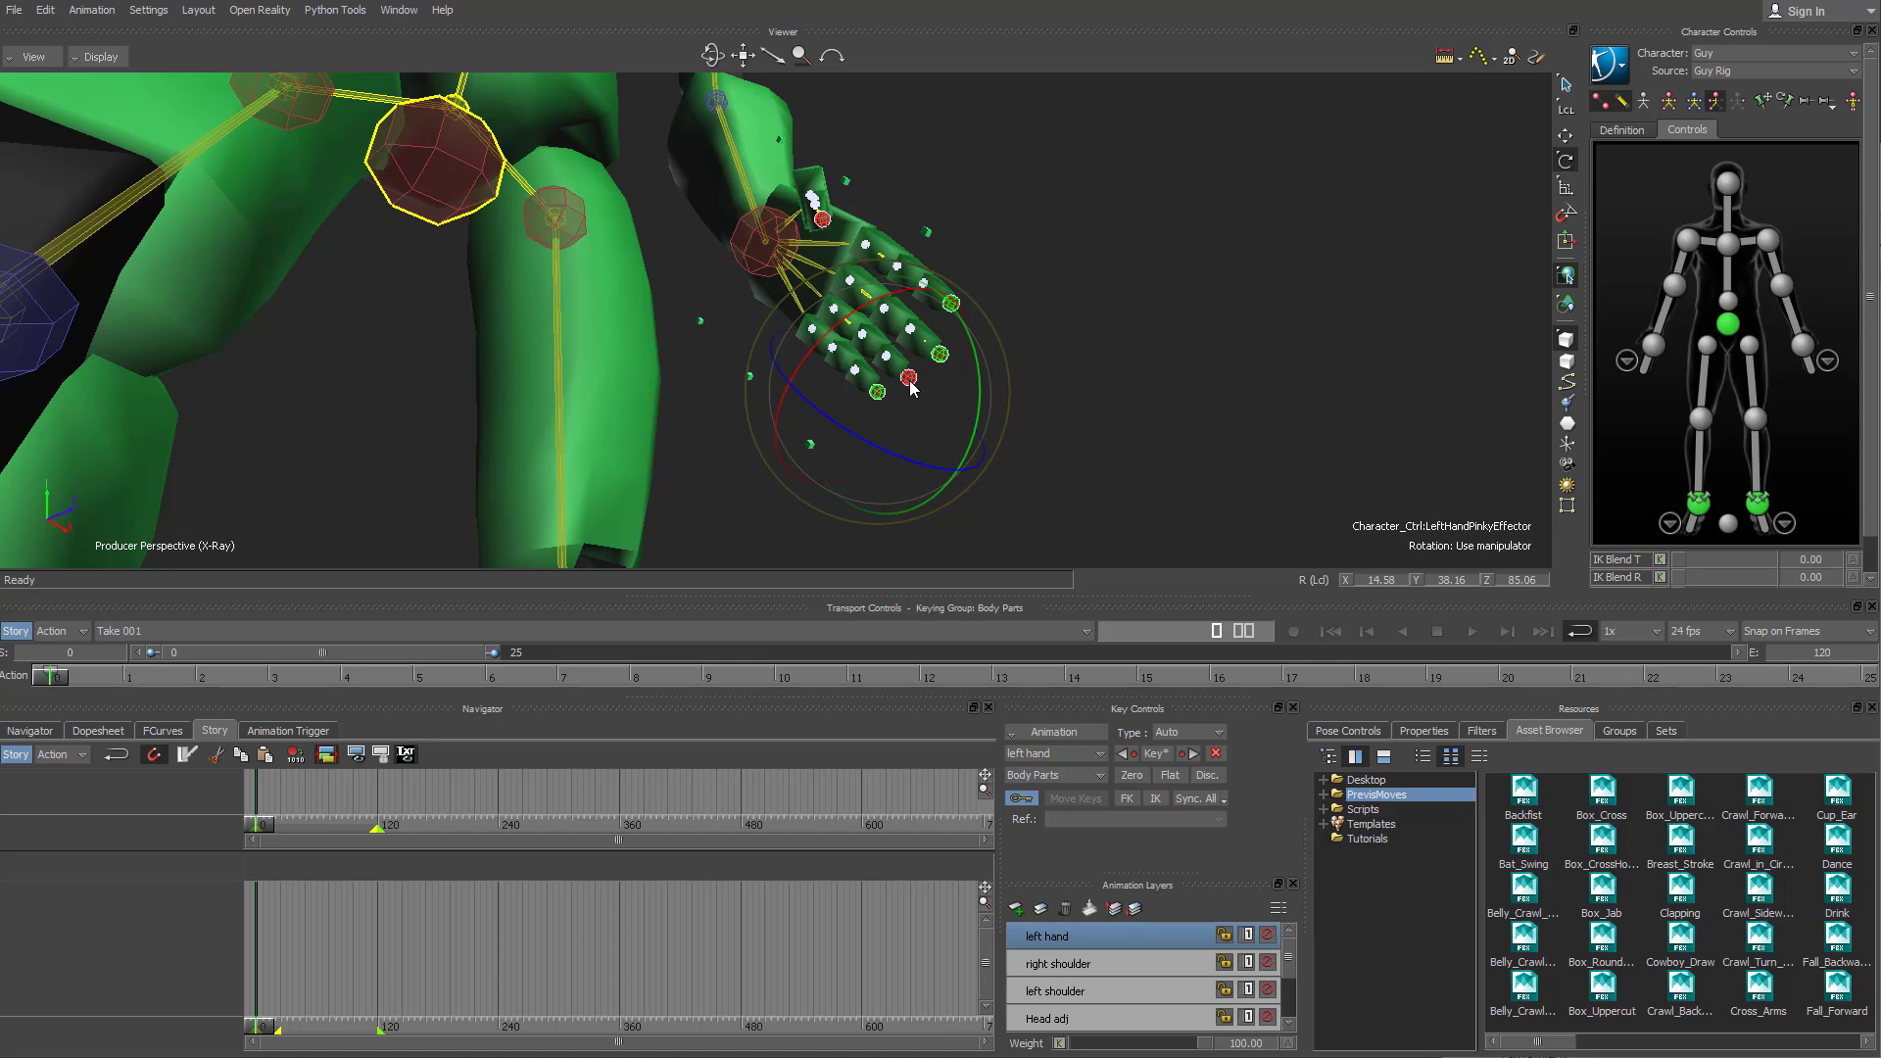
{"action": "left_click", "coordinate": [910, 381], "text": "shift"}
{"action": "left_click_drag", "start_coordinate": [933, 376], "coordinate": [938, 390], "text": "ctrl+shift"}
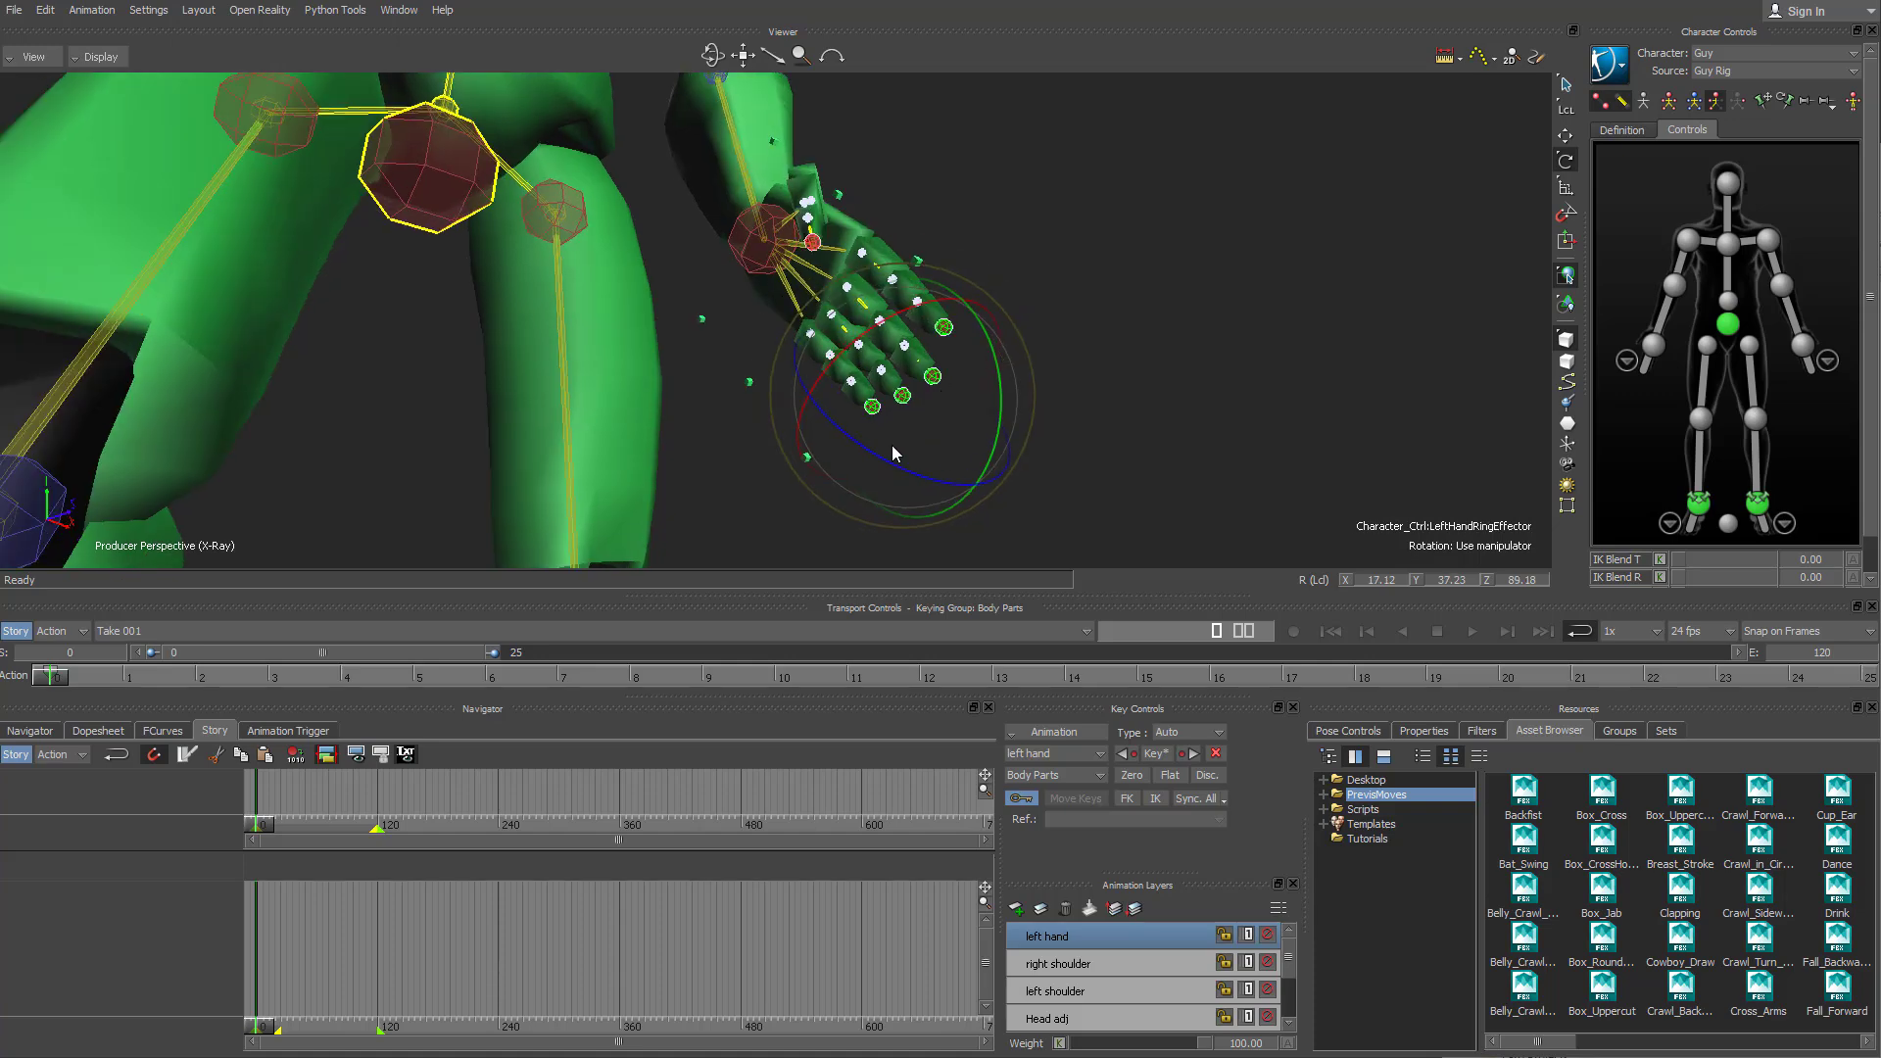
{"action": "left_click_drag", "start_coordinate": [879, 456], "coordinate": [828, 432]}
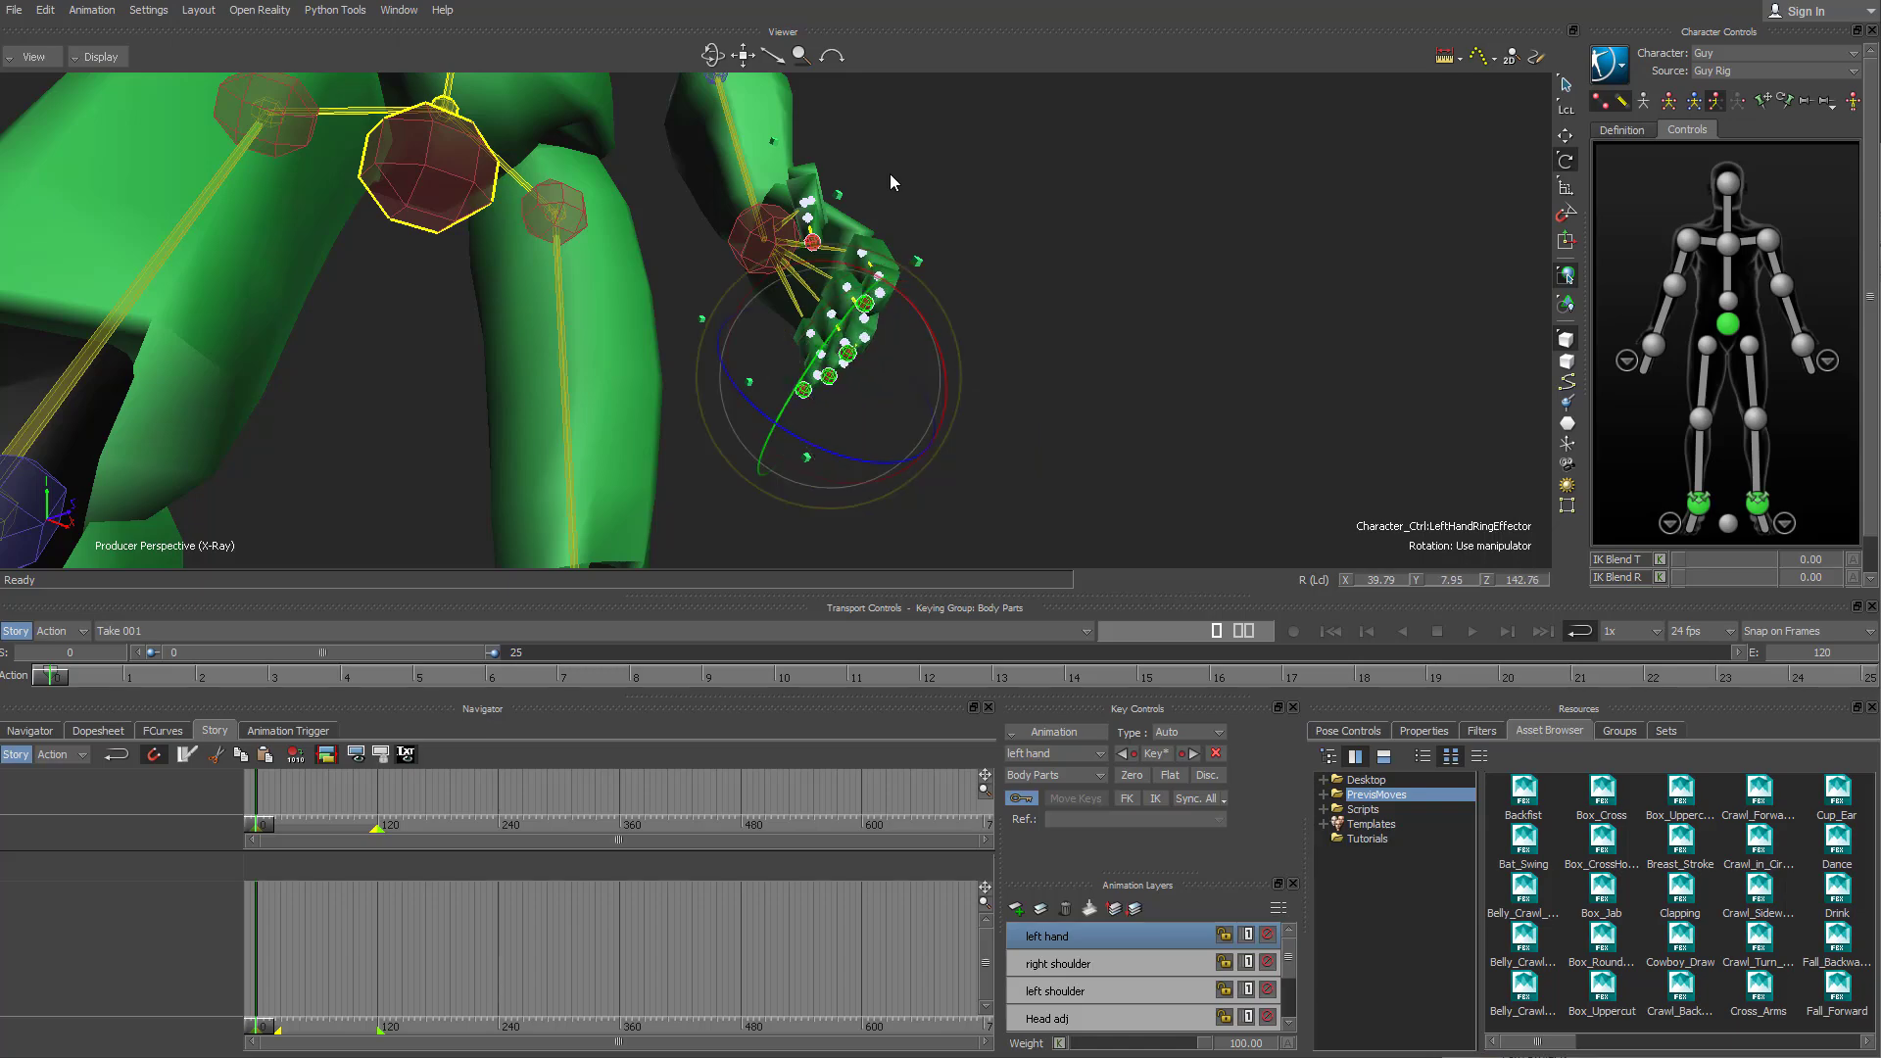
- Rotate the left thumb effector slightly to refine the thumb's angle relative to the curled fingers
{"action": "left_click_drag", "start_coordinate": [890, 174], "coordinate": [837, 236], "text": "ctrl+shift"}
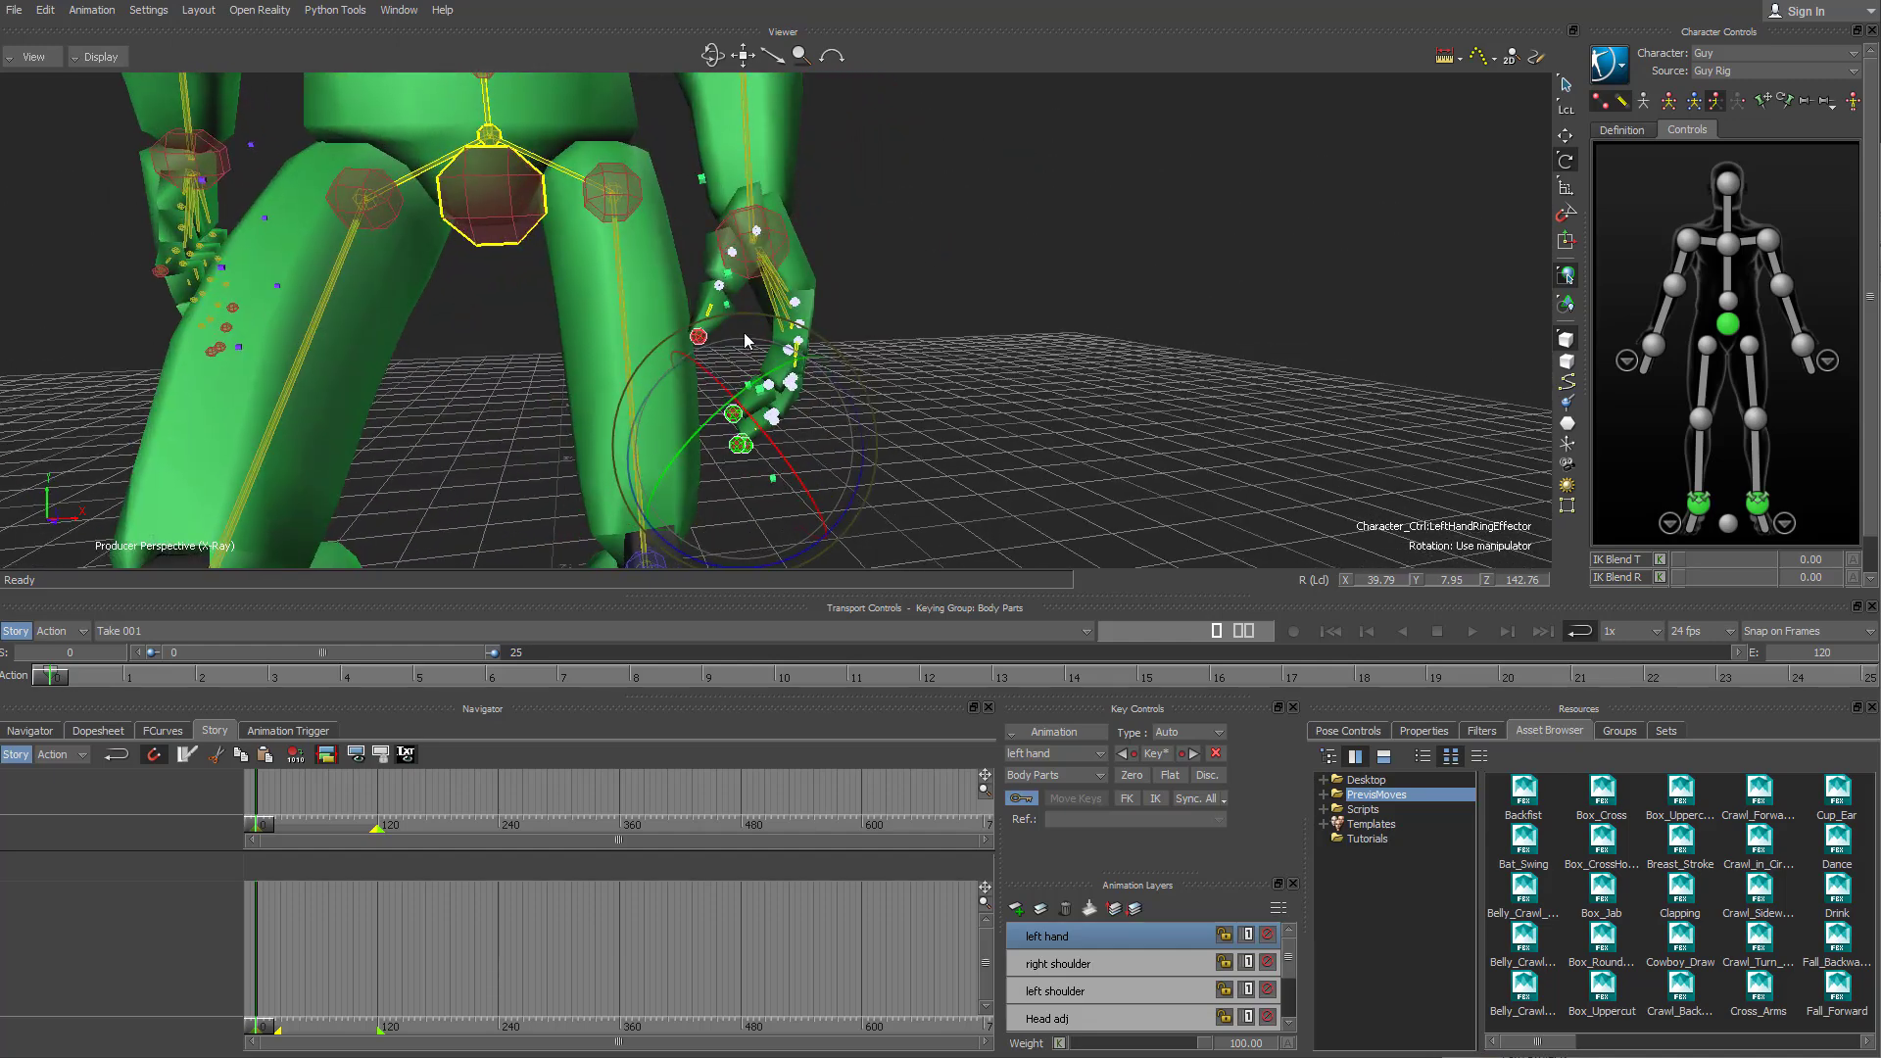
{"action": "left_click", "coordinate": [995, 249]}
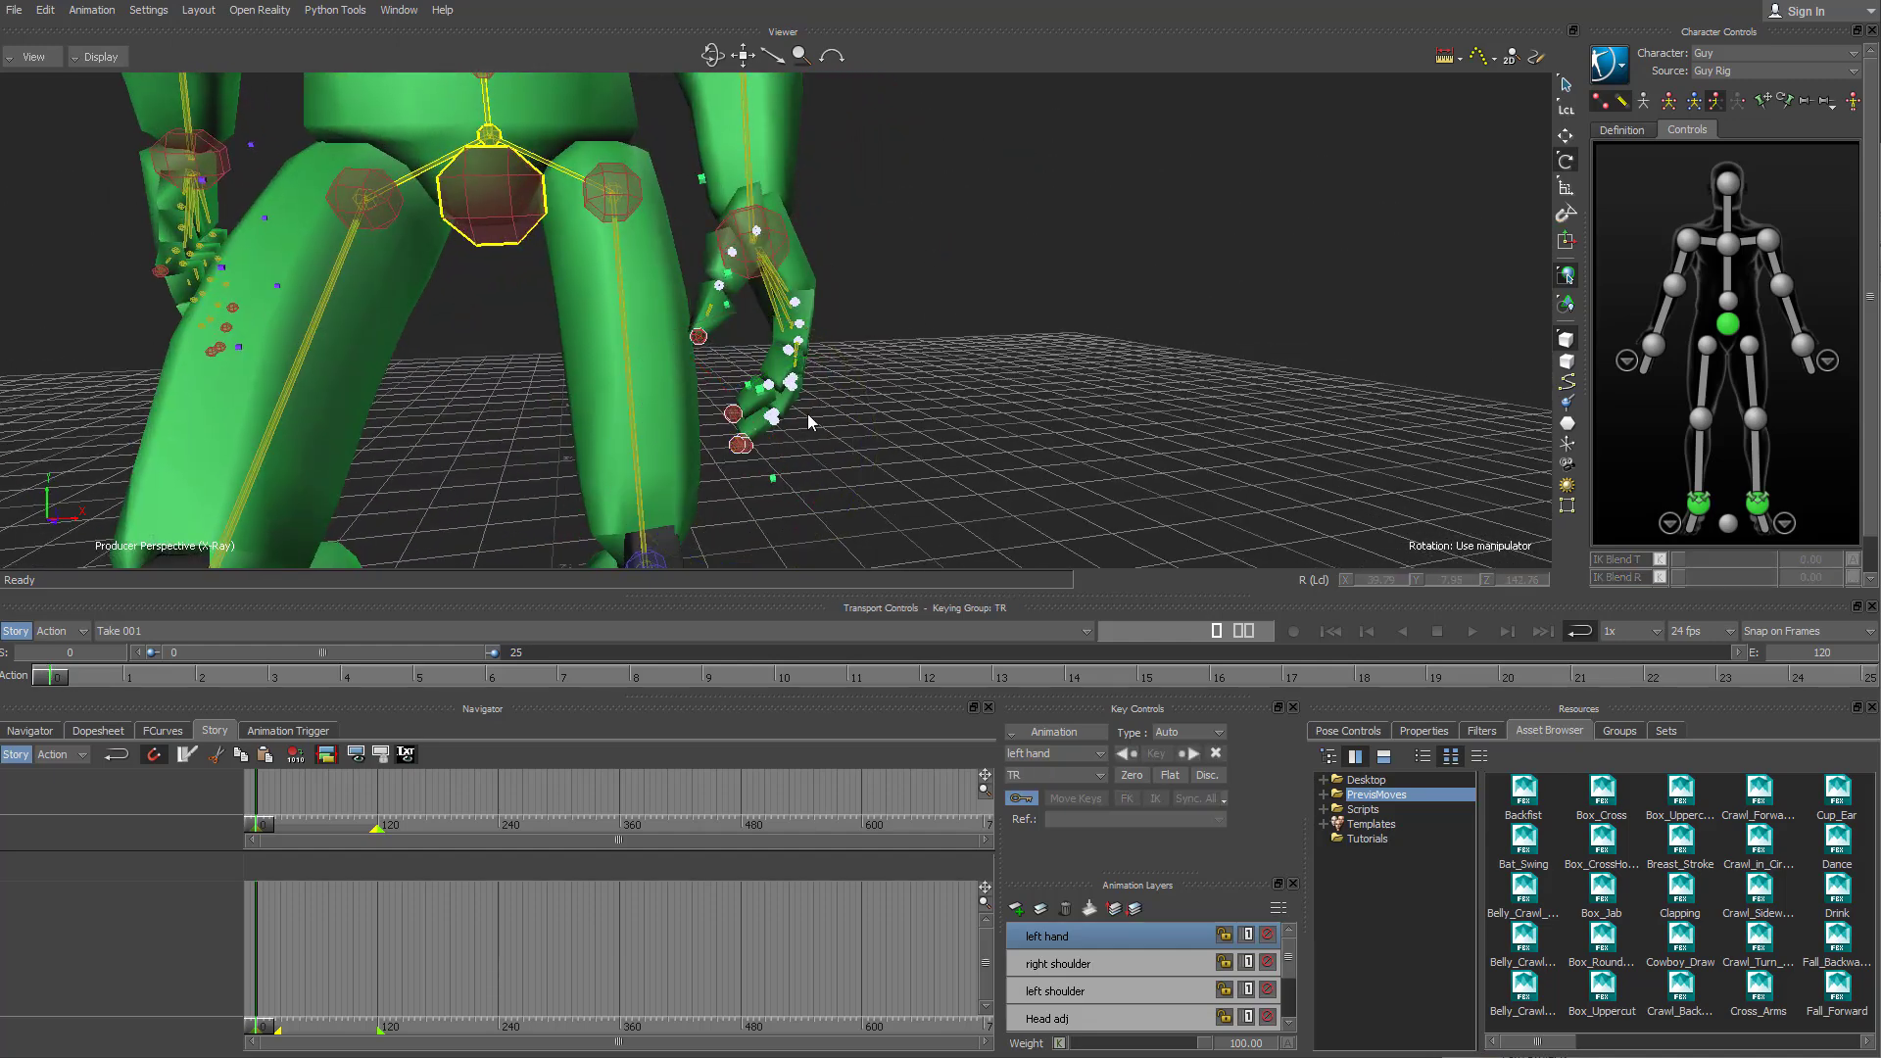
{"action": "left_click", "coordinate": [698, 337]}
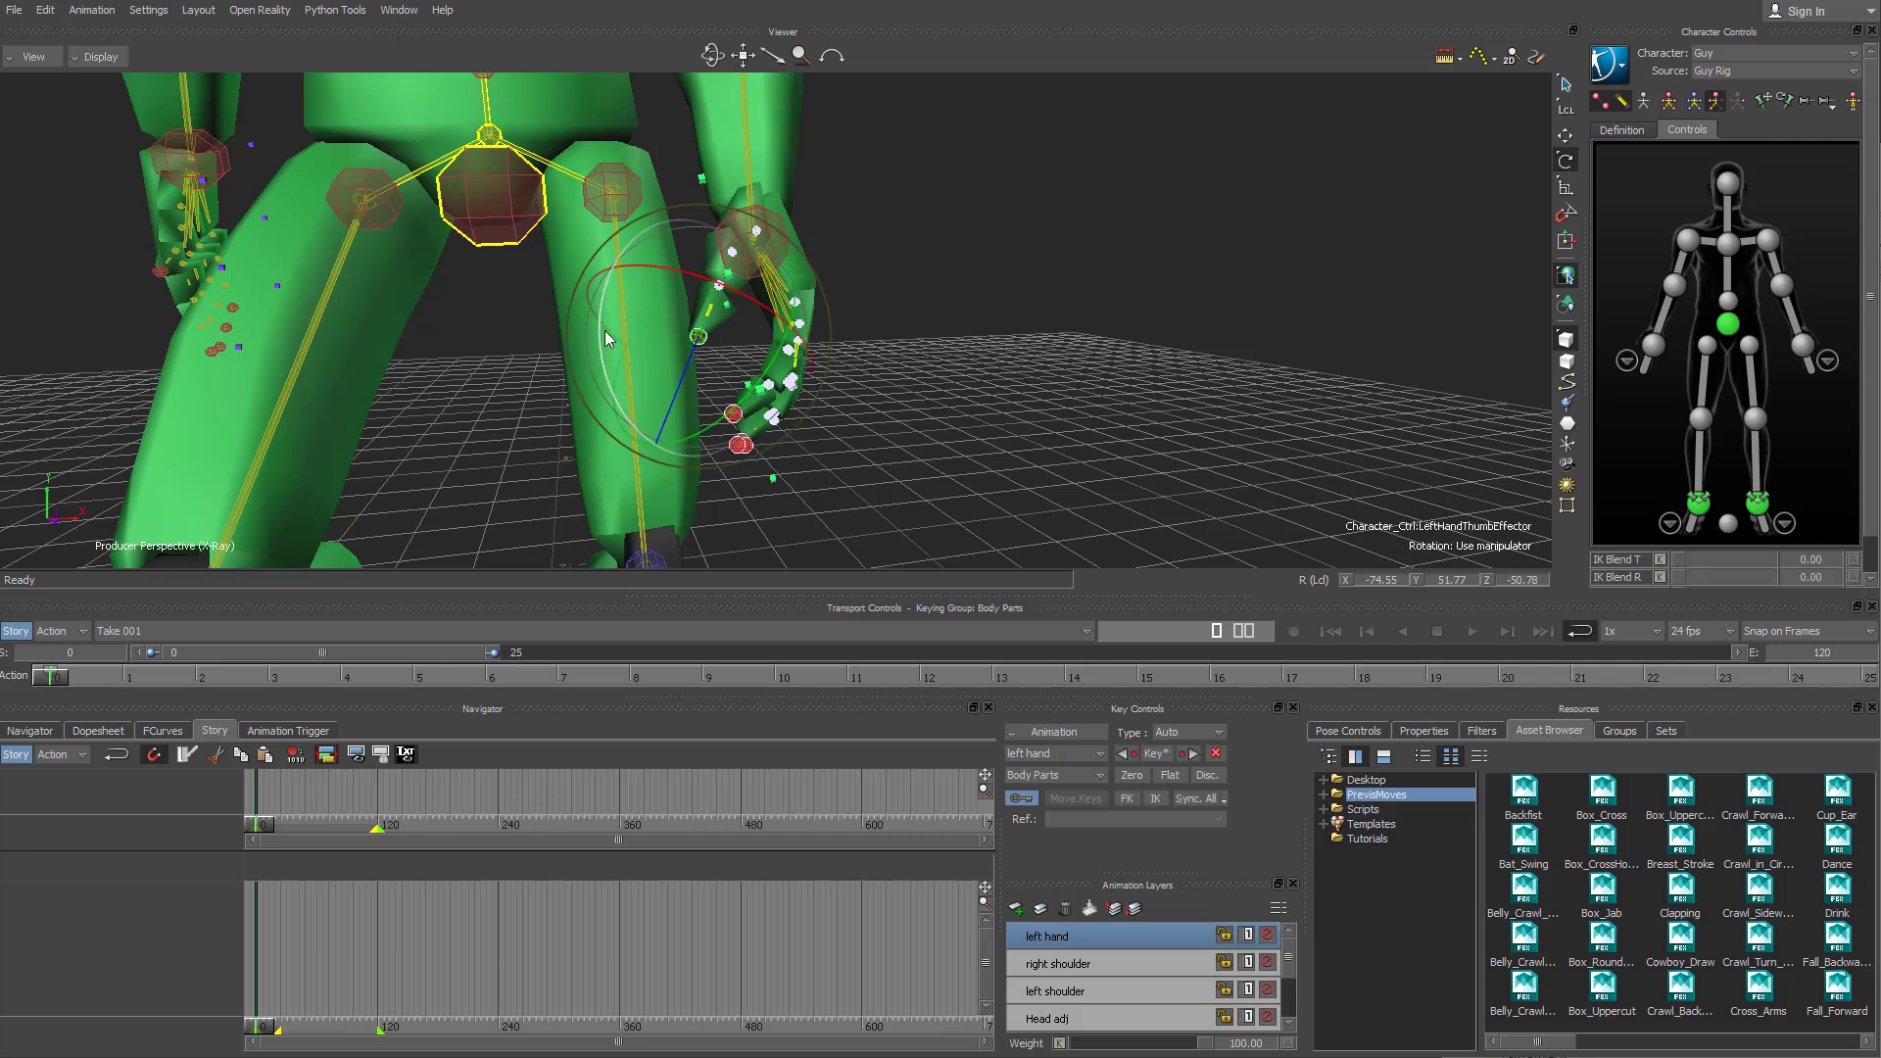
{"action": "left_click_drag", "start_coordinate": [604, 332], "coordinate": [619, 319]}
{"action": "left_click", "coordinate": [960, 251]}
{"action": "left_click_drag", "start_coordinate": [833, 335], "coordinate": [922, 327], "text": "alt"}
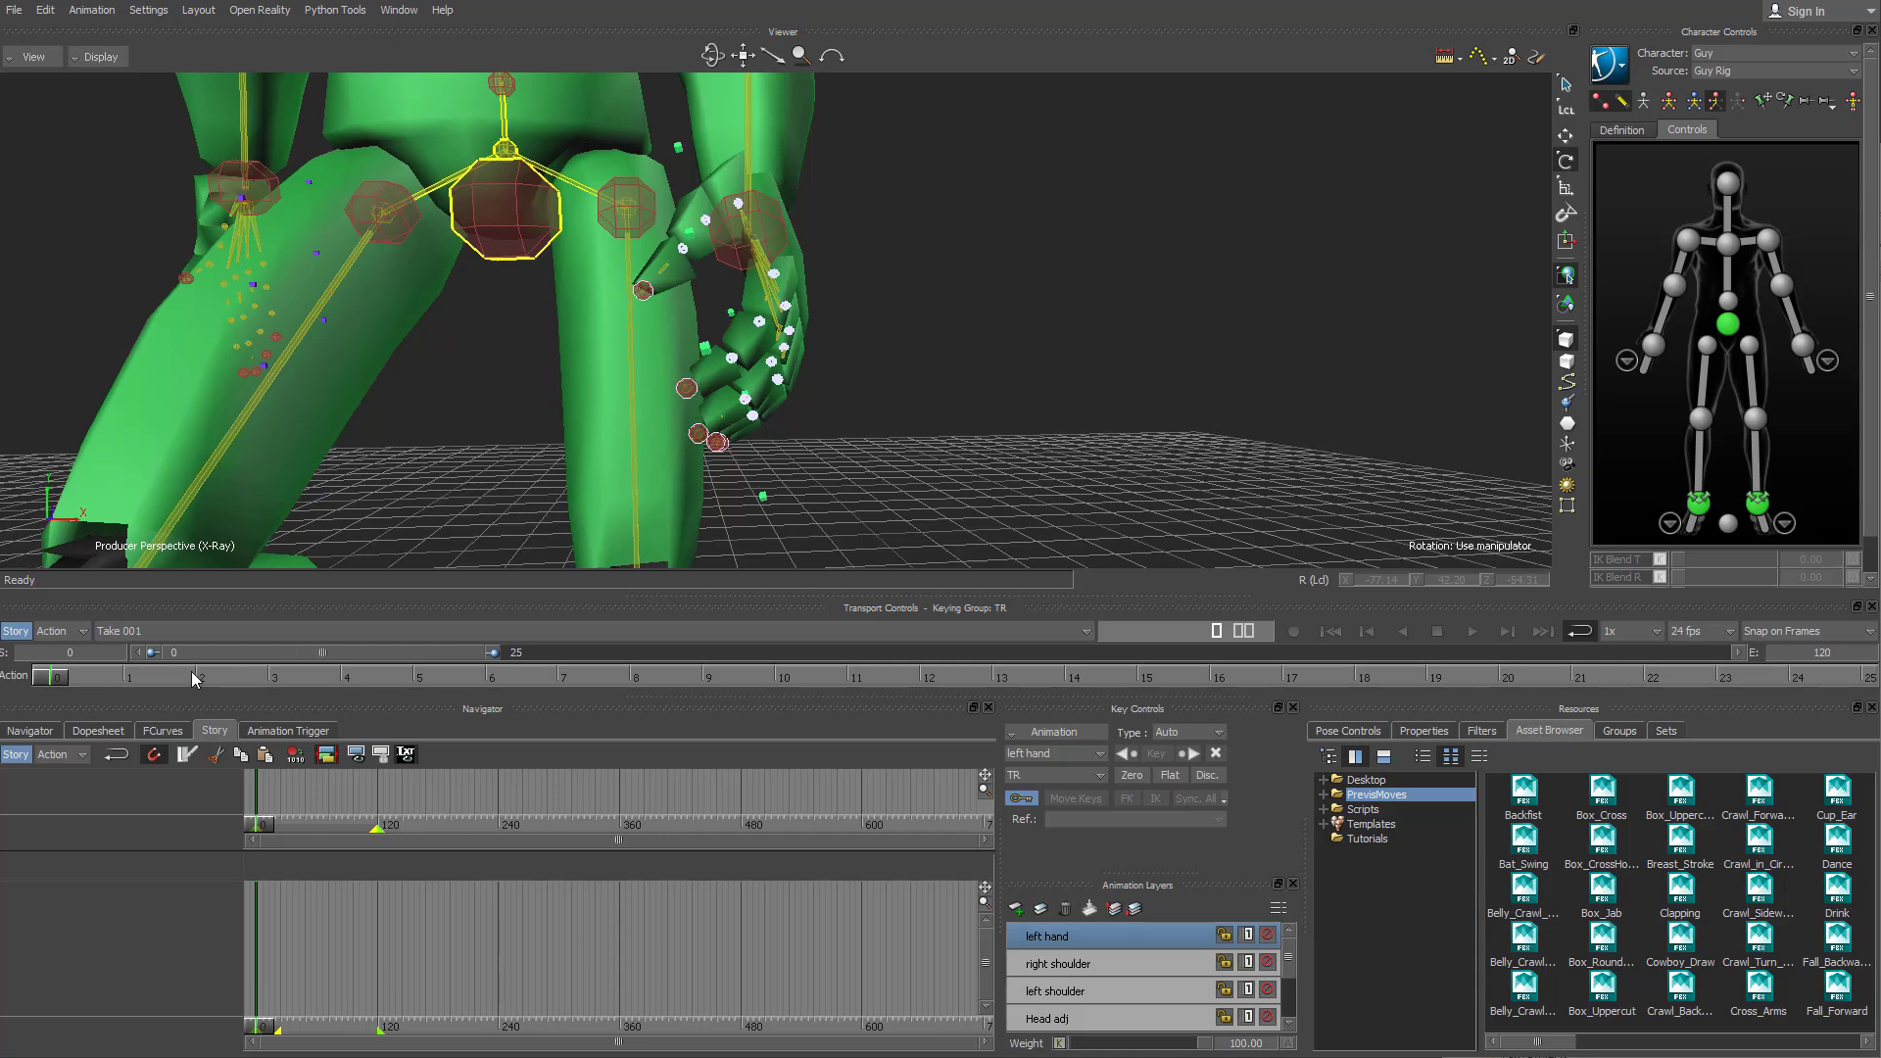
- Bend the last joint of the left thumb (LeftHandThumb3) to about 54 degrees in Z
{"action": "left_click", "coordinate": [663, 267]}
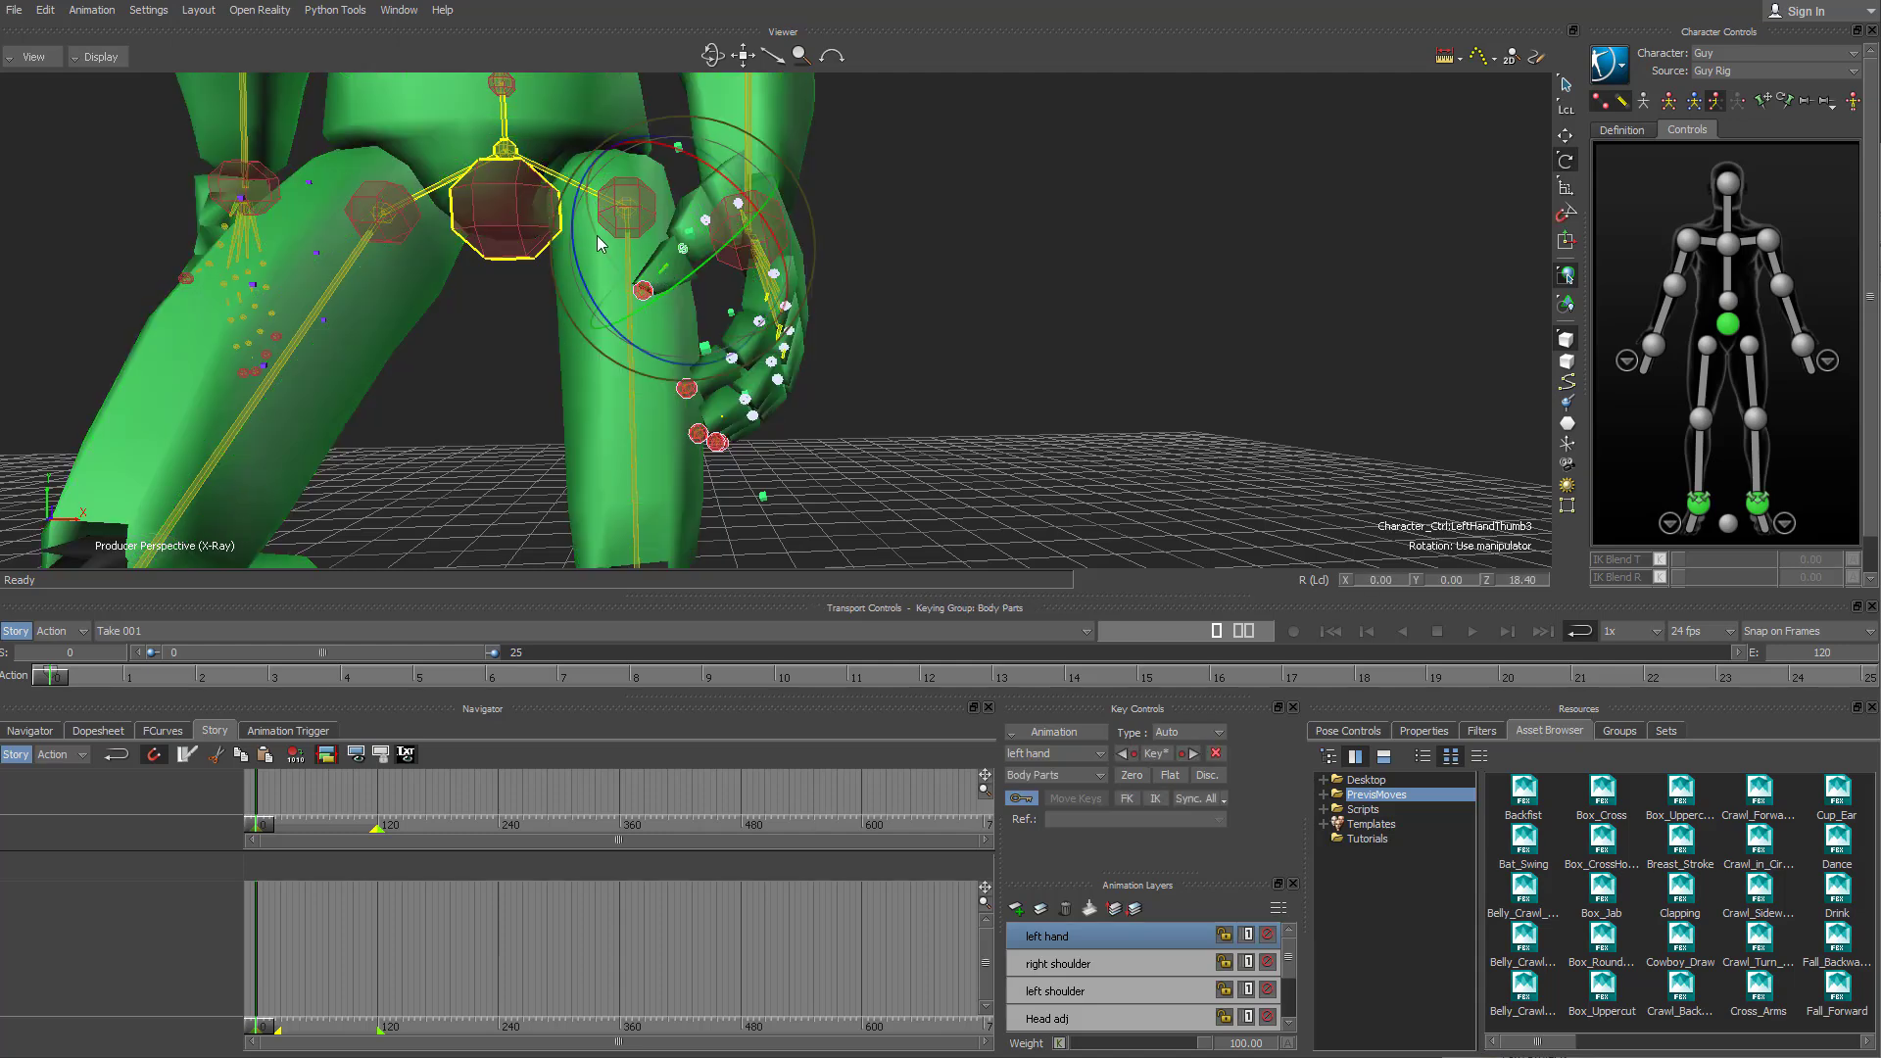
{"action": "left_click_drag", "start_coordinate": [656, 251], "coordinate": [735, 228], "text": "ctrl+shift"}
{"action": "left_click_drag", "start_coordinate": [1119, 263], "coordinate": [1085, 302], "text": "ctrl+shift"}
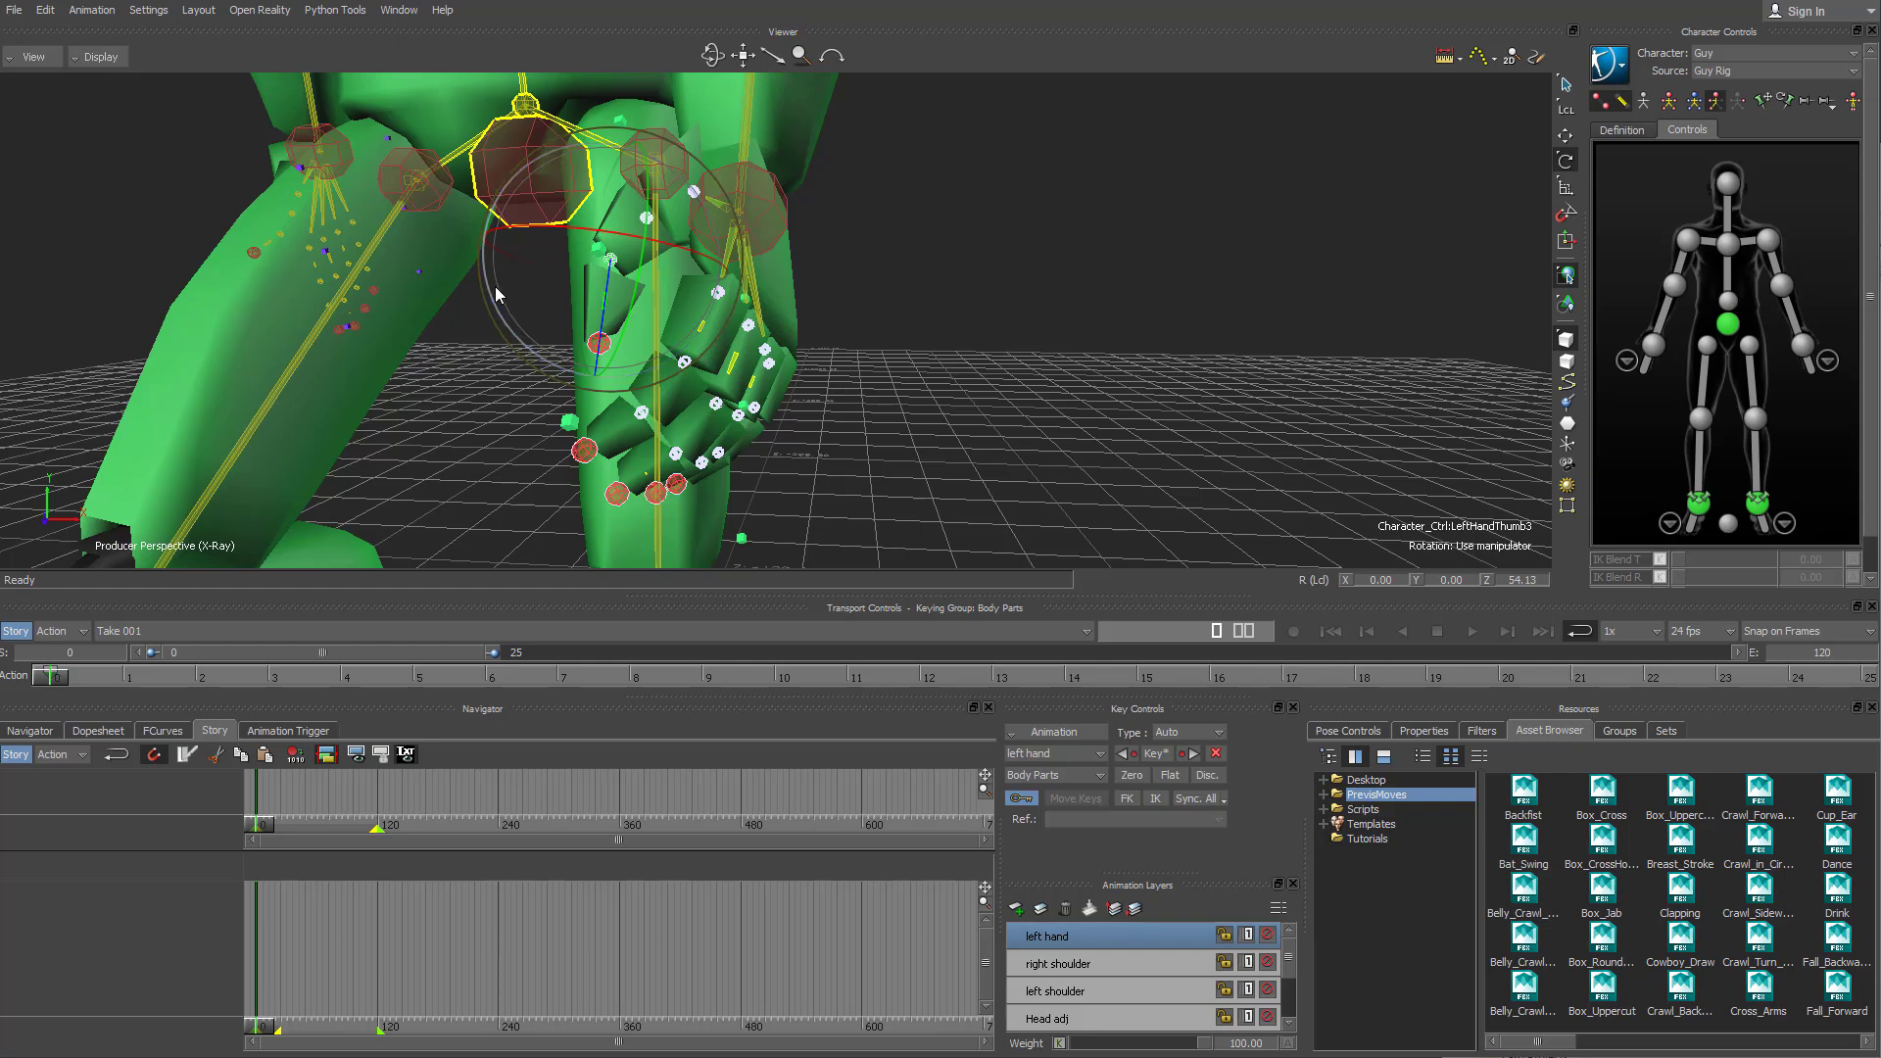
{"action": "left_click", "coordinate": [973, 404]}
{"action": "left_click_drag", "start_coordinate": [973, 403], "coordinate": [1016, 390], "text": "ctrl+shift"}
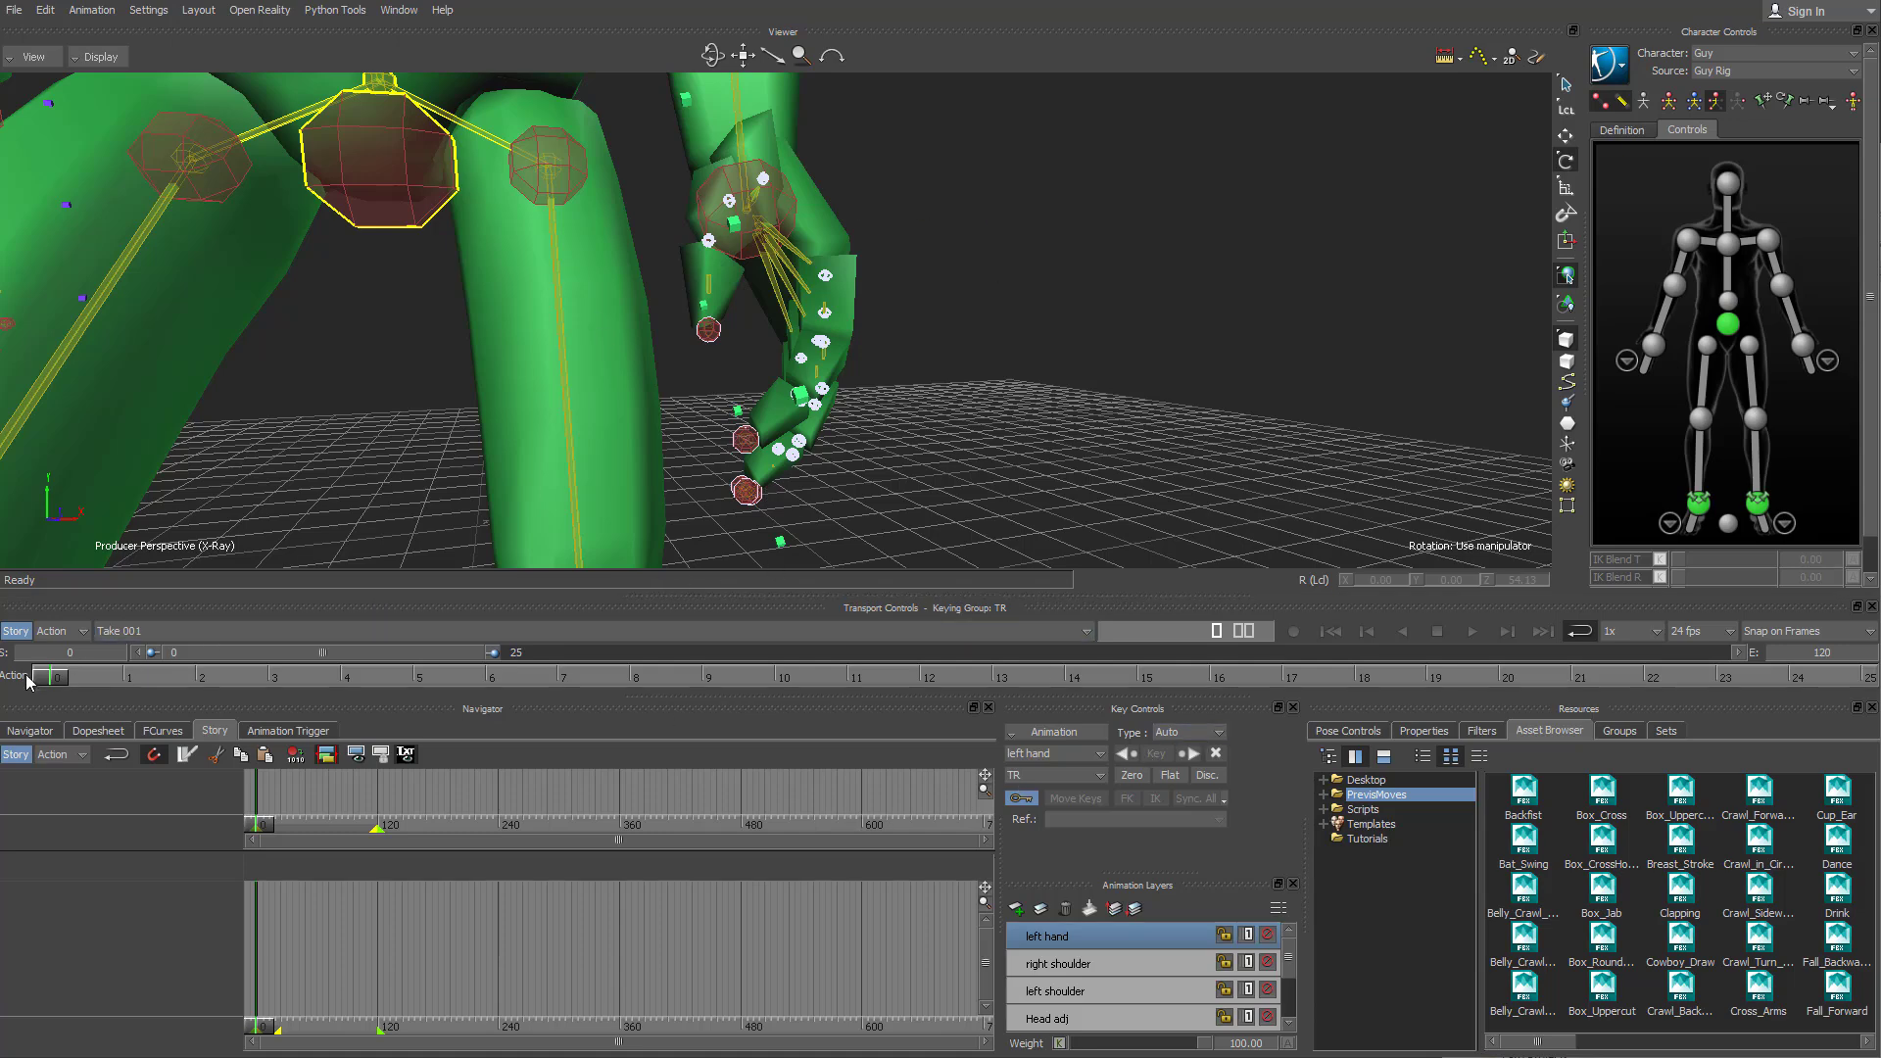
- Scrub through the walk cycle to check the left hand's pose in motion, ending back at frame 0
{"action": "left_click_drag", "start_coordinate": [116, 673], "coordinate": [8, 636]}
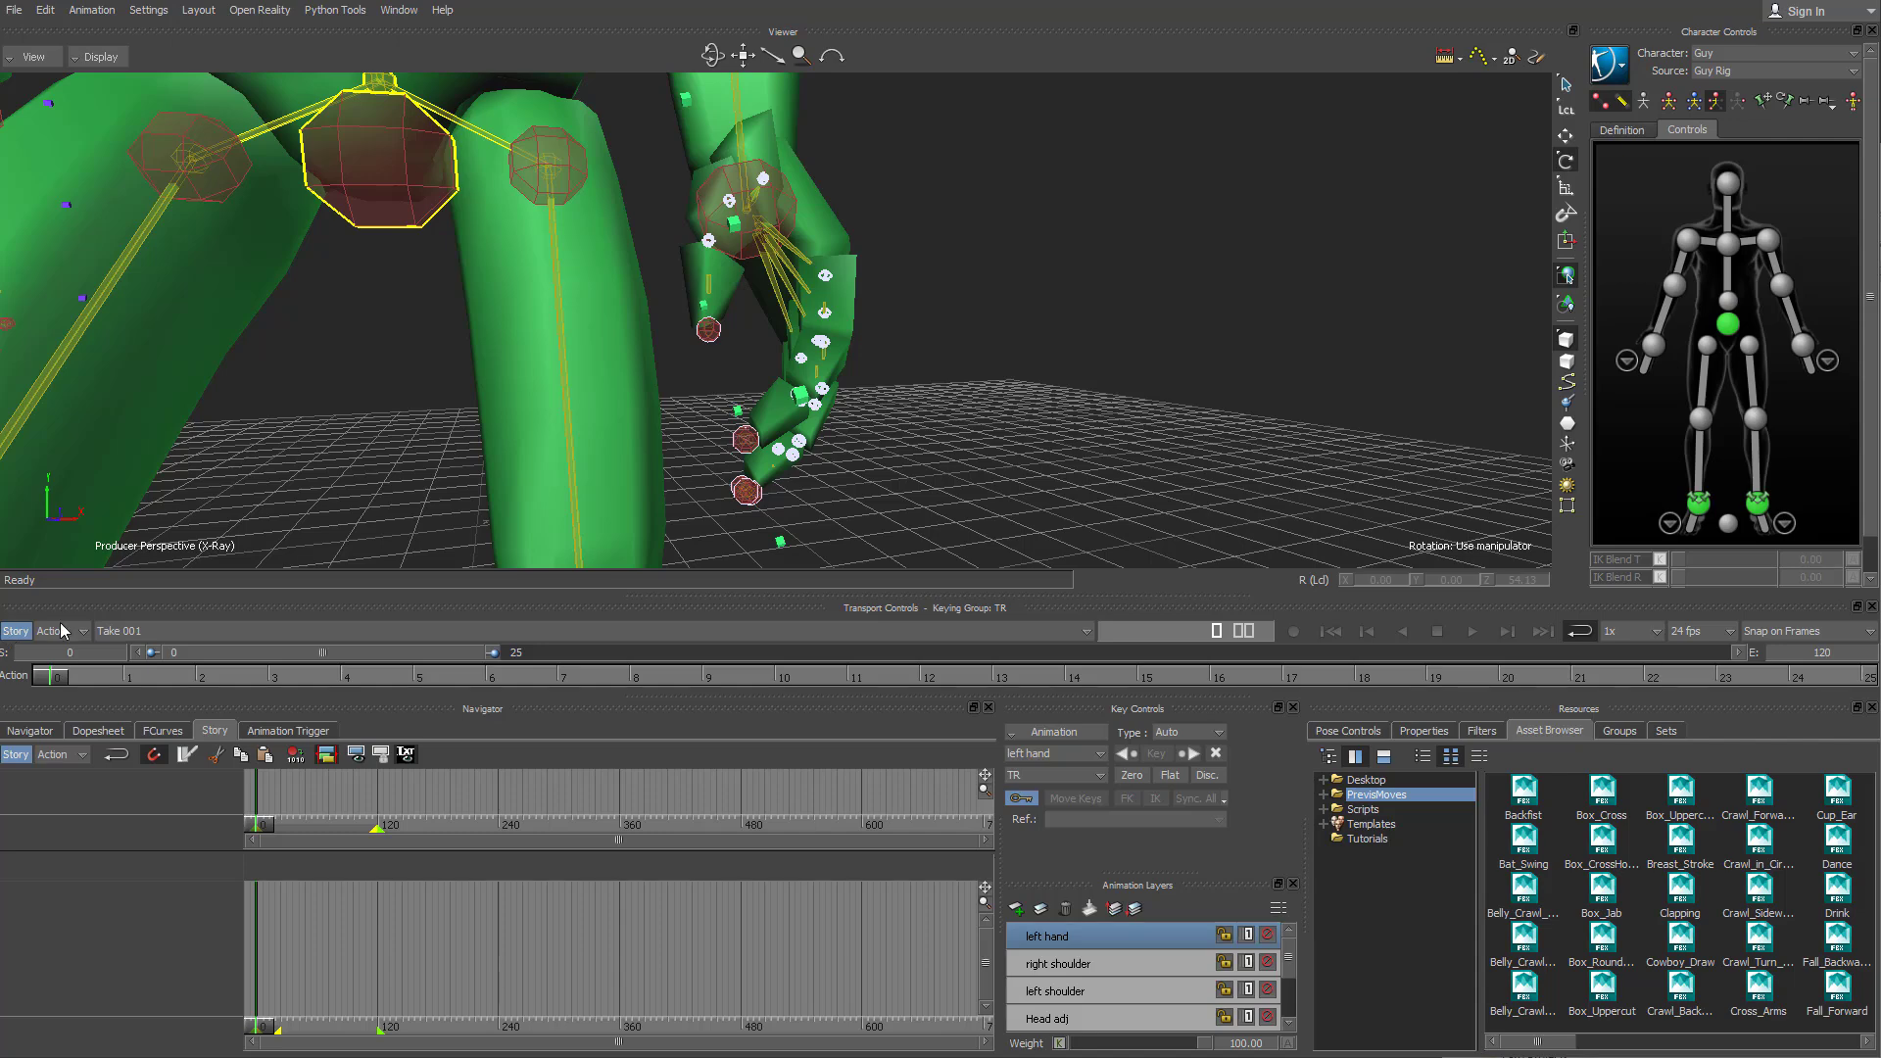
{"action": "left_click", "coordinate": [200, 676]}
{"action": "left_click", "coordinate": [714, 272]}
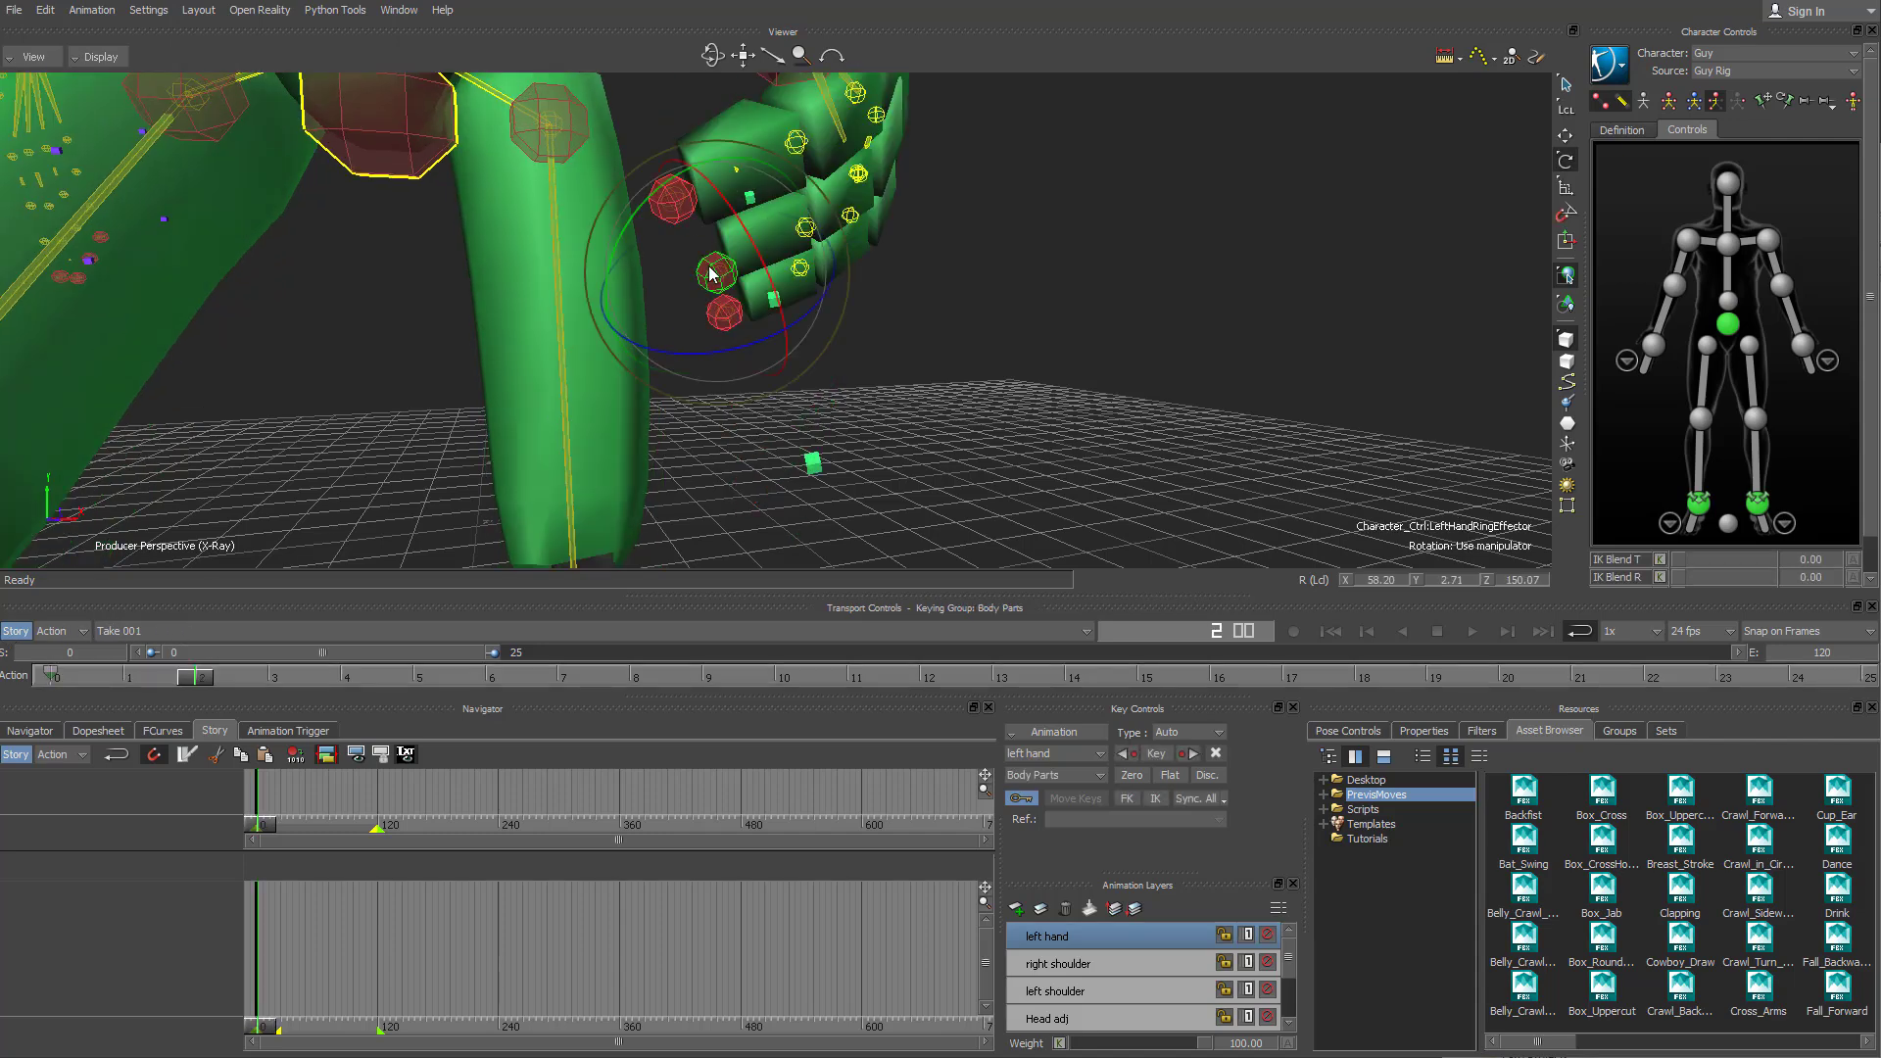
{"action": "left_click_drag", "start_coordinate": [200, 676], "coordinate": [415, 676]}
{"action": "left_click_drag", "start_coordinate": [1184, 412], "coordinate": [666, 646], "text": "ctrl"}
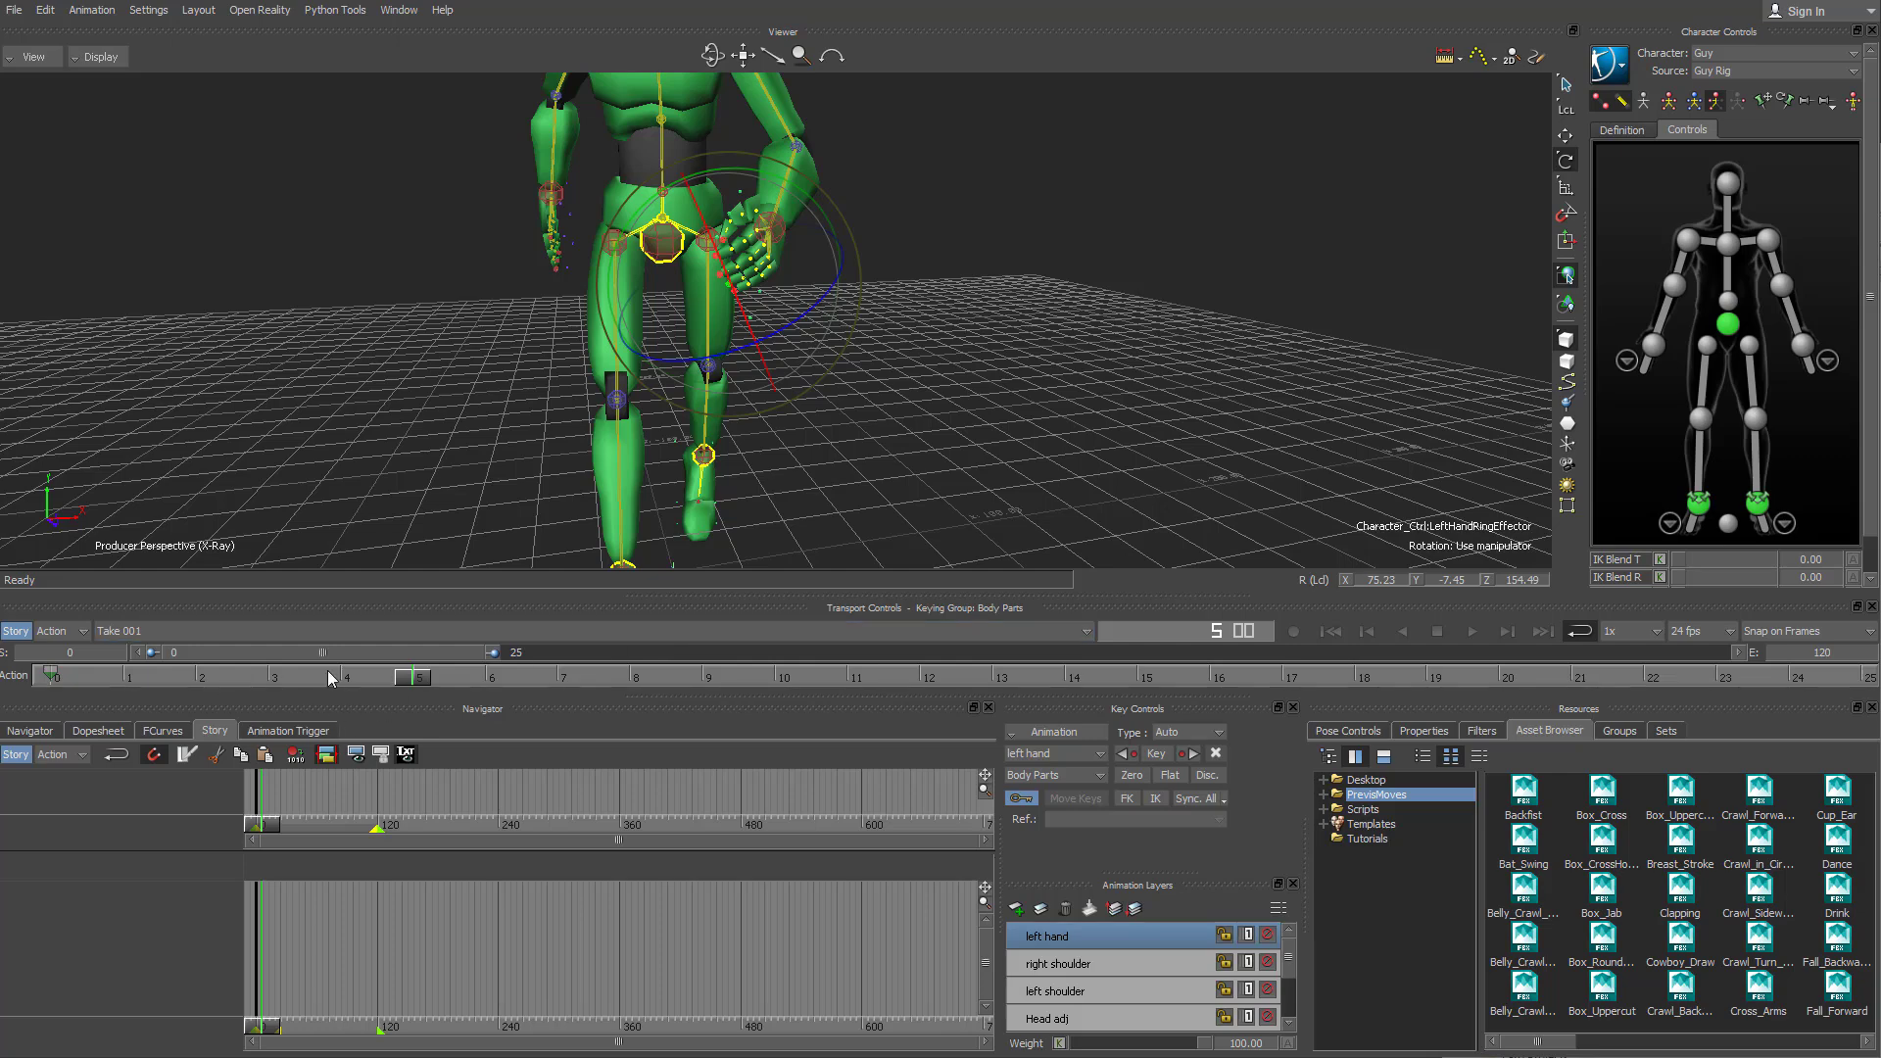
{"action": "mouse_move", "coordinate": [415, 676]}
{"action": "left_mouse_down"}
{"action": "mouse_move", "coordinate": [108, 649]}
{"action": "mouse_move", "coordinate": [1331, 730]}
{"action": "left_mouse_up"}
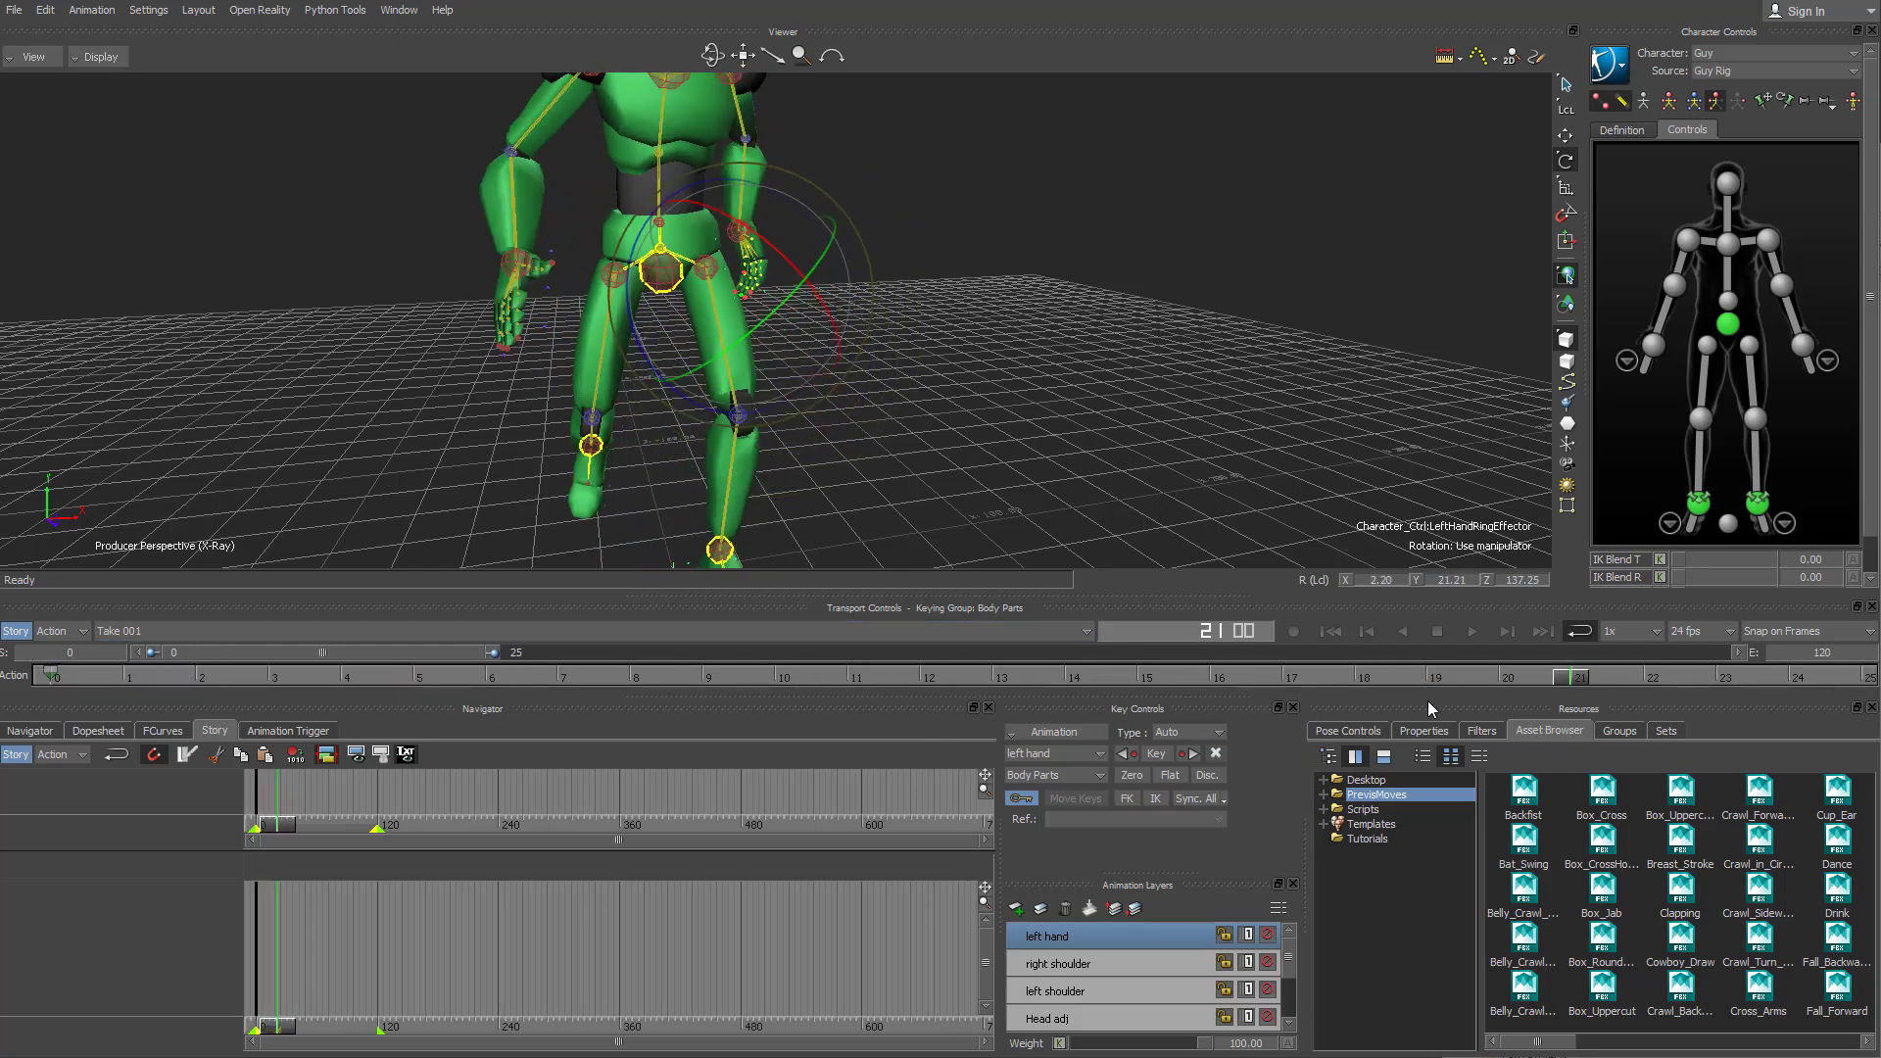
{"action": "left_click", "coordinate": [1112, 274]}
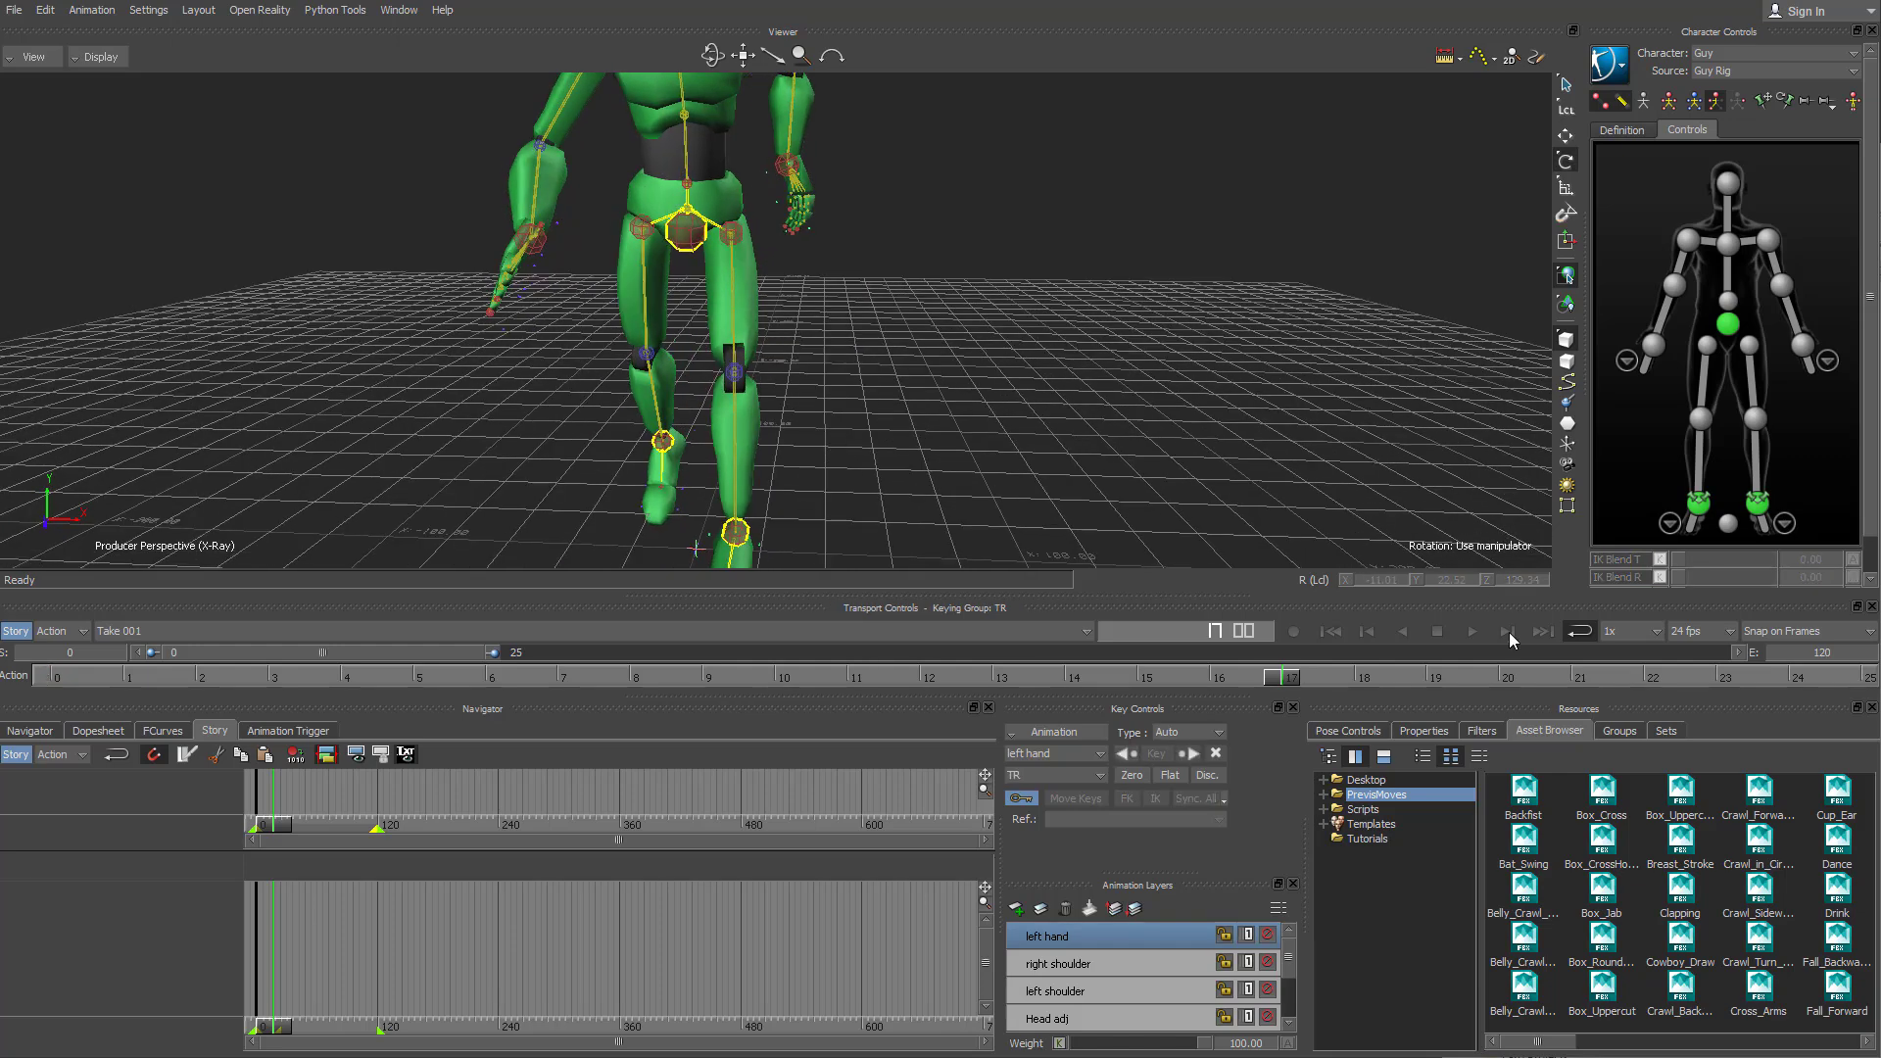
{"action": "mouse_move", "coordinate": [1291, 679]}
{"action": "left_mouse_down"}
{"action": "mouse_move", "coordinate": [1512, 667]}
{"action": "mouse_move", "coordinate": [88, 597]}
{"action": "mouse_move", "coordinate": [1361, 664]}
{"action": "mouse_move", "coordinate": [1789, 656]}
{"action": "mouse_move", "coordinate": [533, 595]}
{"action": "mouse_move", "coordinate": [166, 451]}
{"action": "left_mouse_up"}
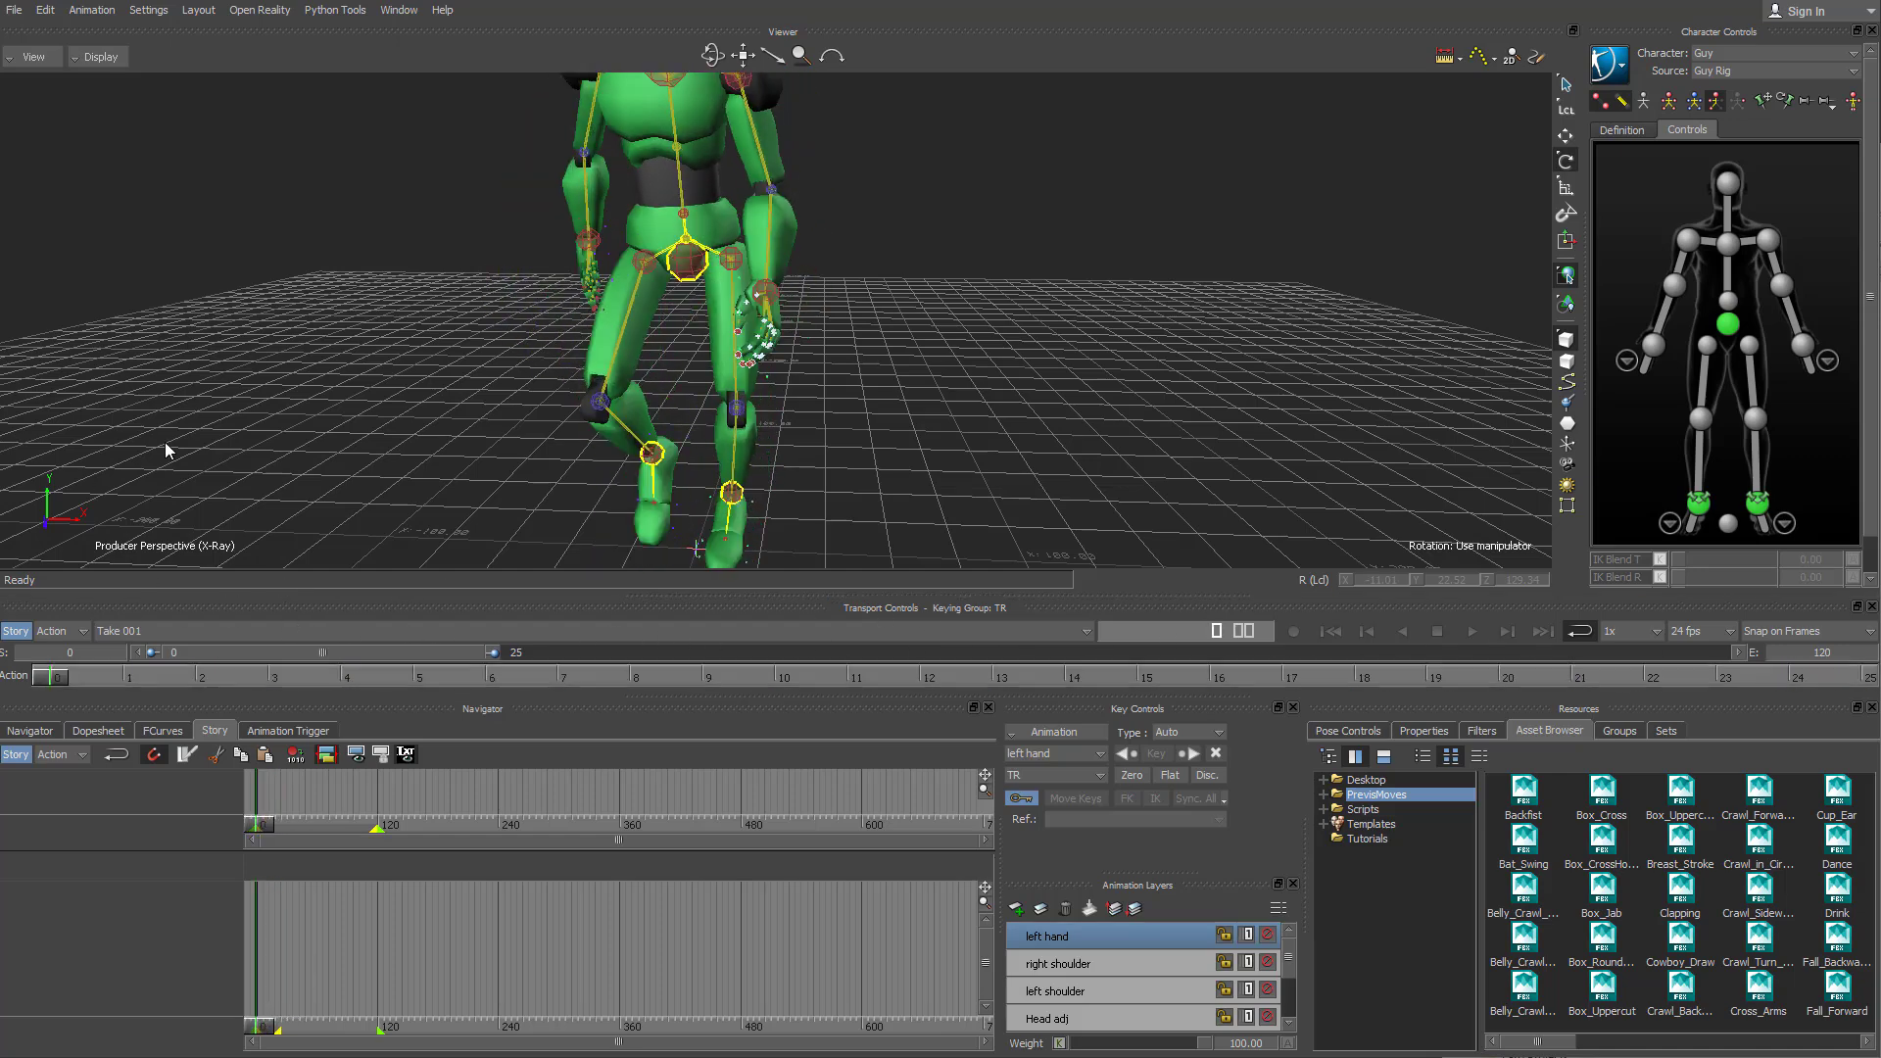
- Add a new animation layer above "left hand" and name it "right hand"
{"action": "left_click_drag", "start_coordinate": [784, 307], "coordinate": [1076, 422], "text": "ctrl+shift"}
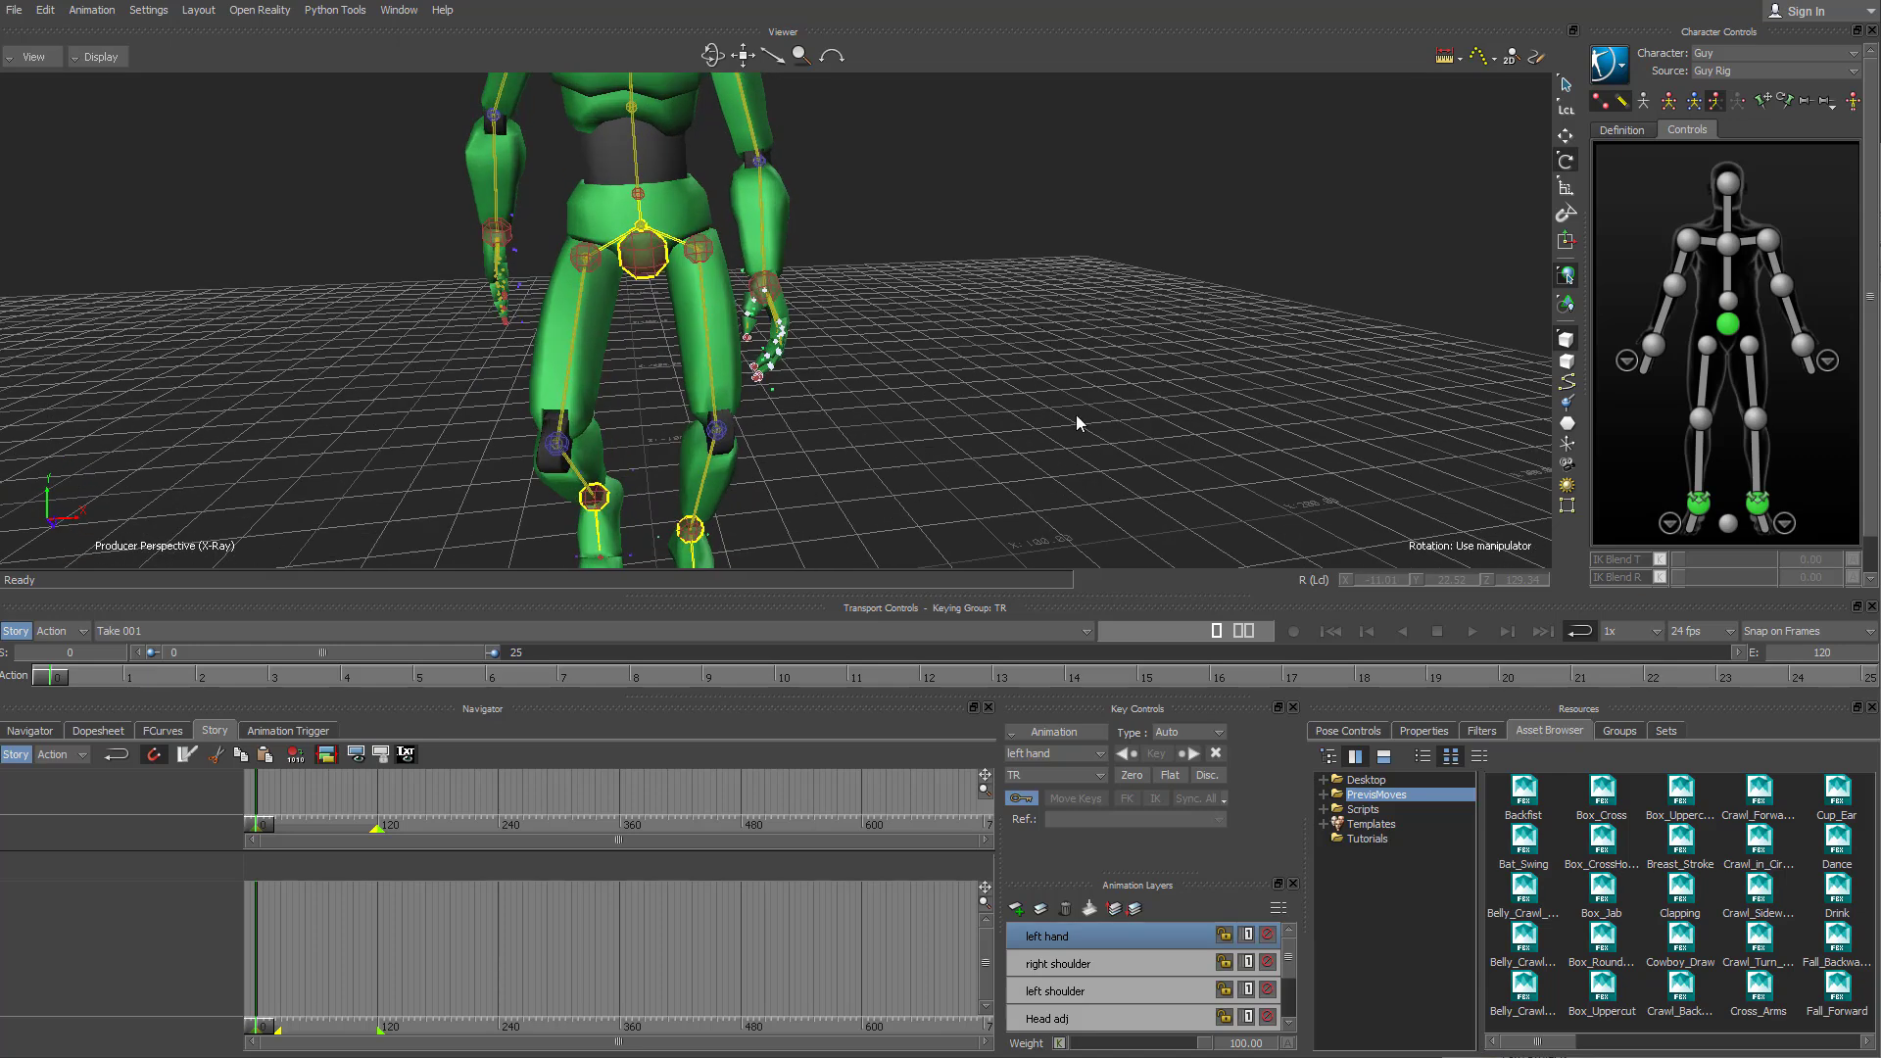
{"action": "left_click", "coordinate": [1015, 910]}
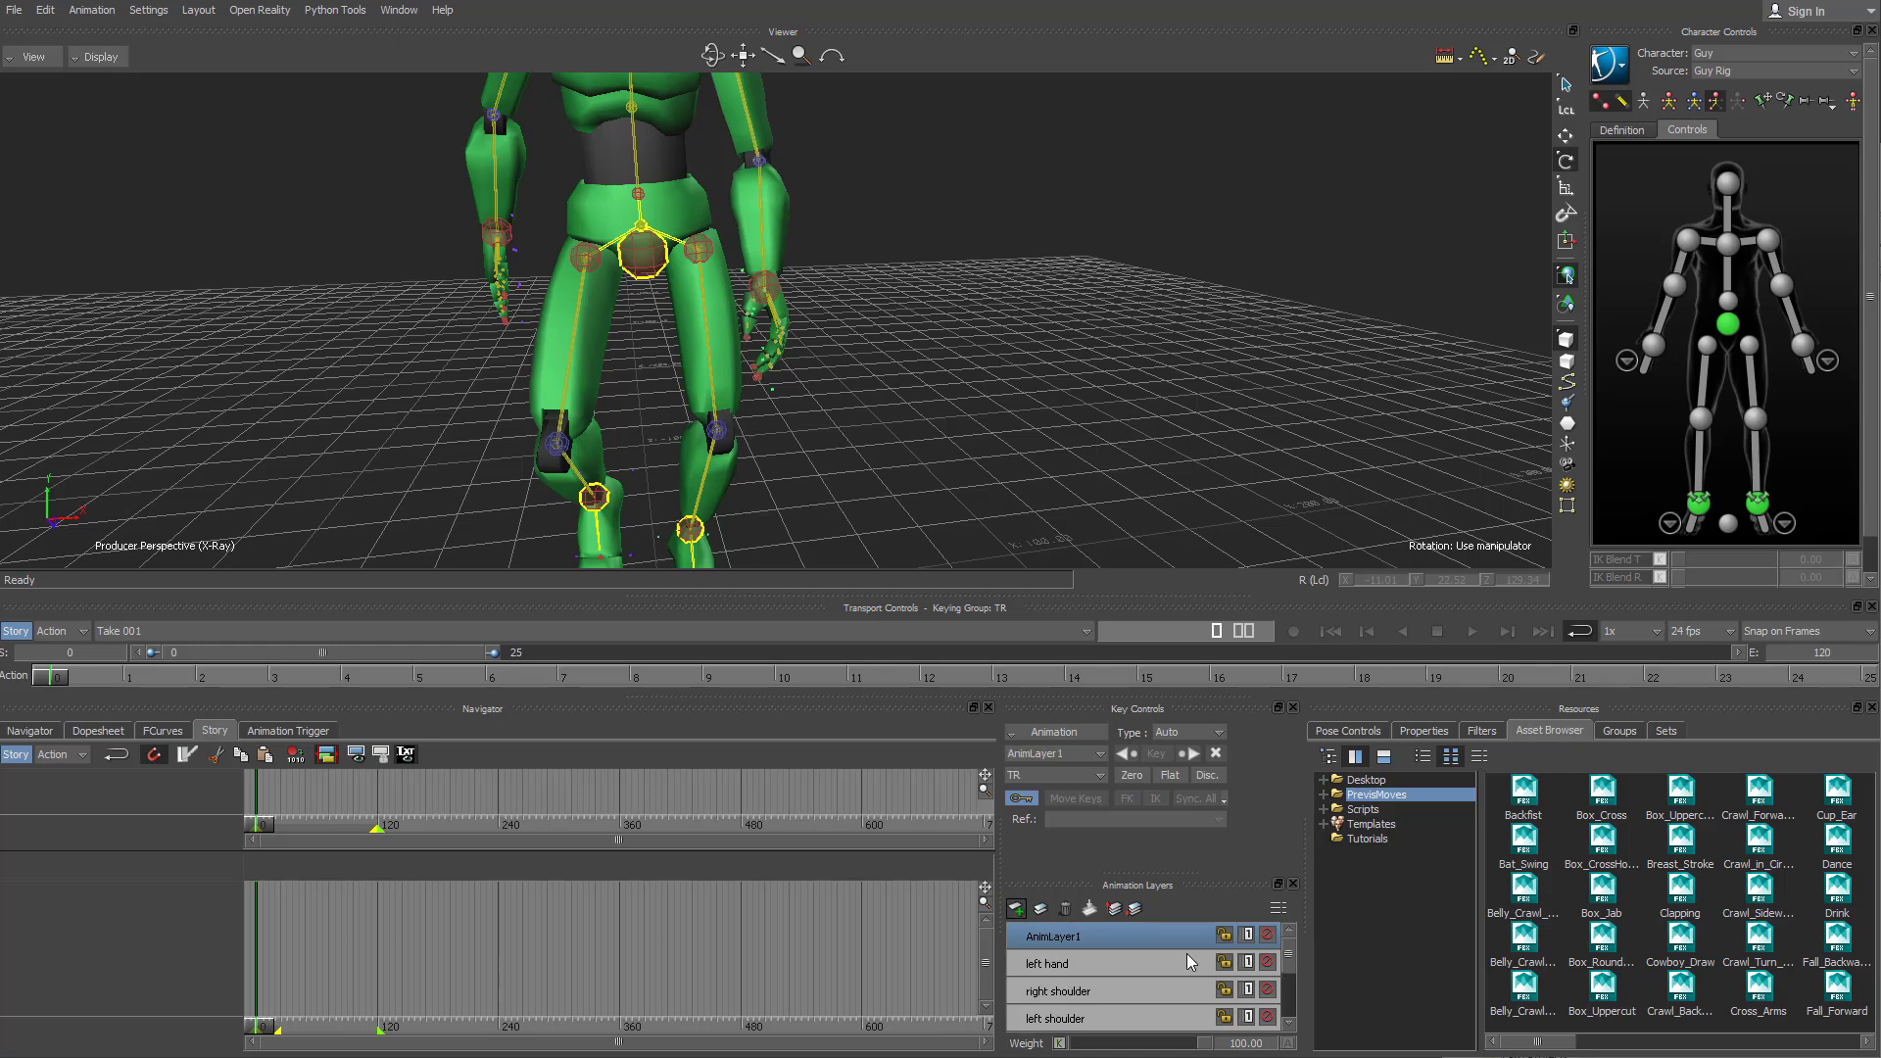
{"action": "right_click", "coordinate": [1088, 933]}
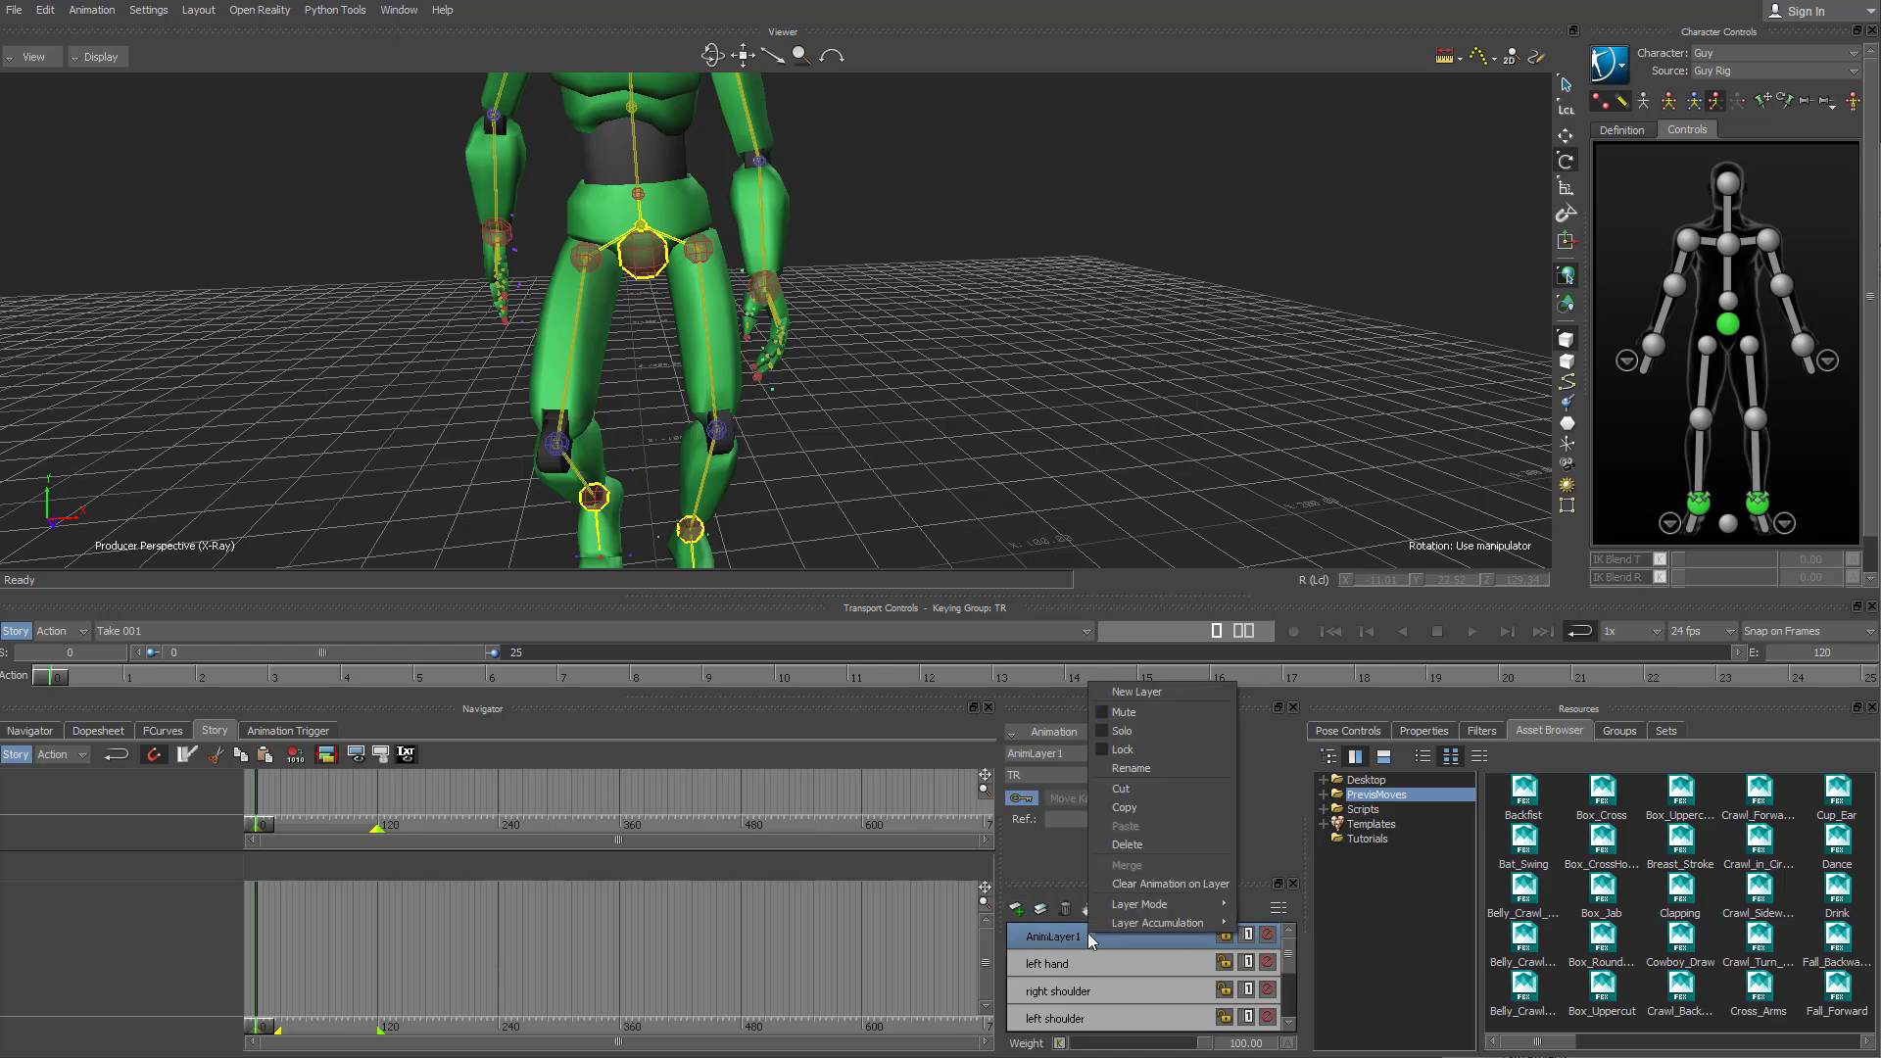
{"action": "left_click", "coordinate": [1138, 764]}
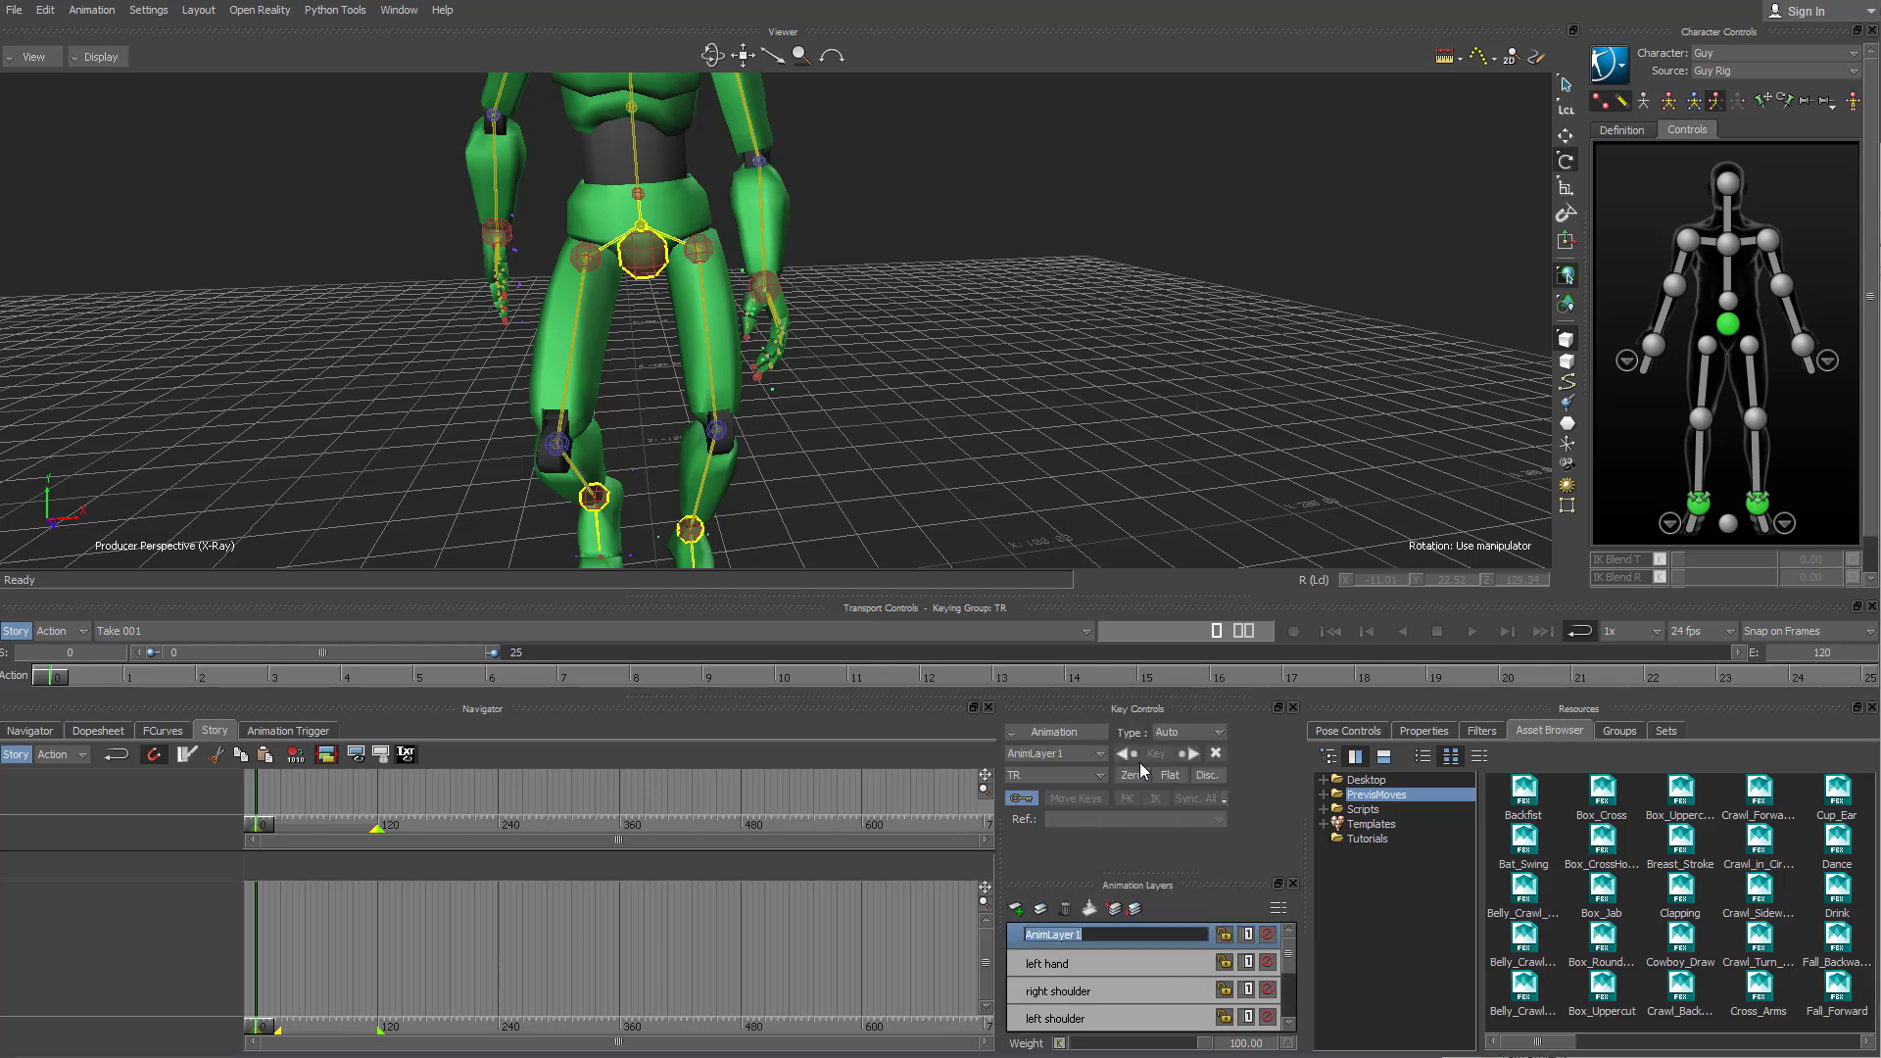
{"action": "type", "text": "right hand"}
{"action": "key", "text": "Return"}
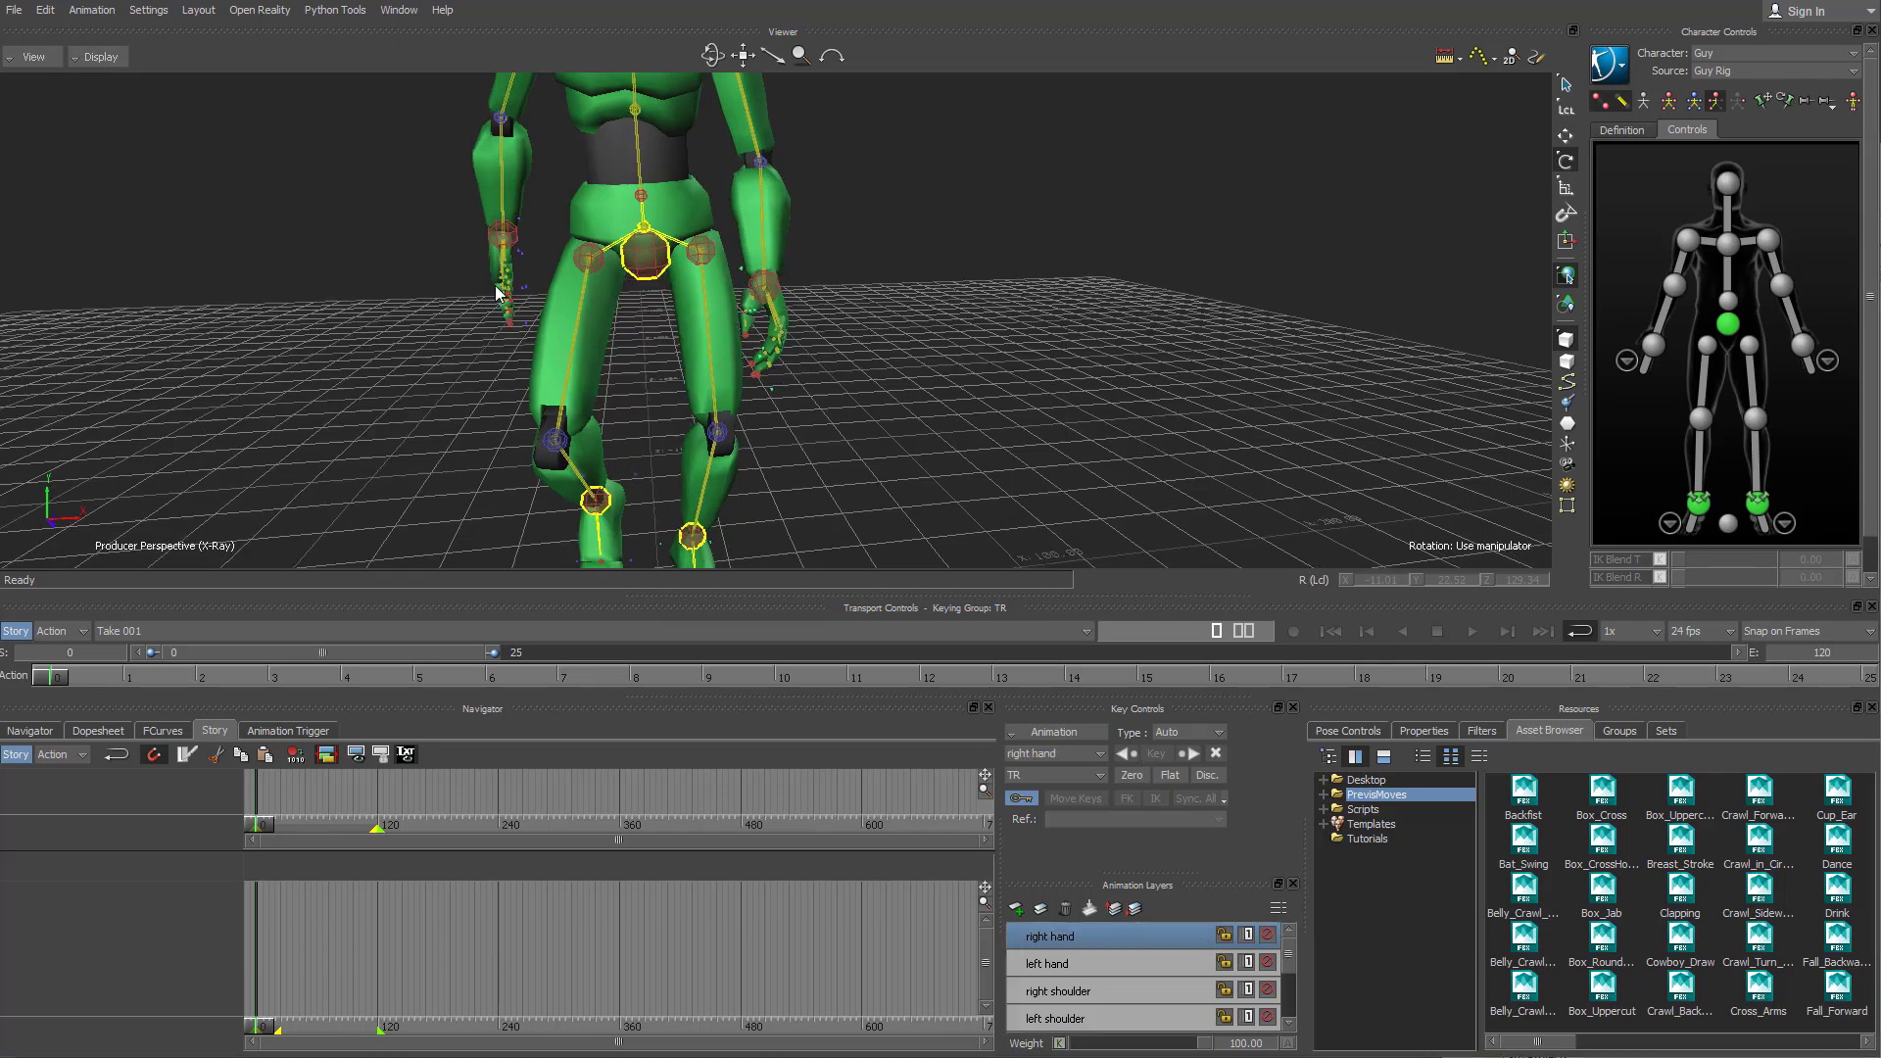
- Select the right index, middle, ring and pinky effectors together and rotate them to curl the fingers toward the palm
{"action": "scroll", "coordinate": [645, 290], "scroll_direction": "up", "scroll_amount": 8}
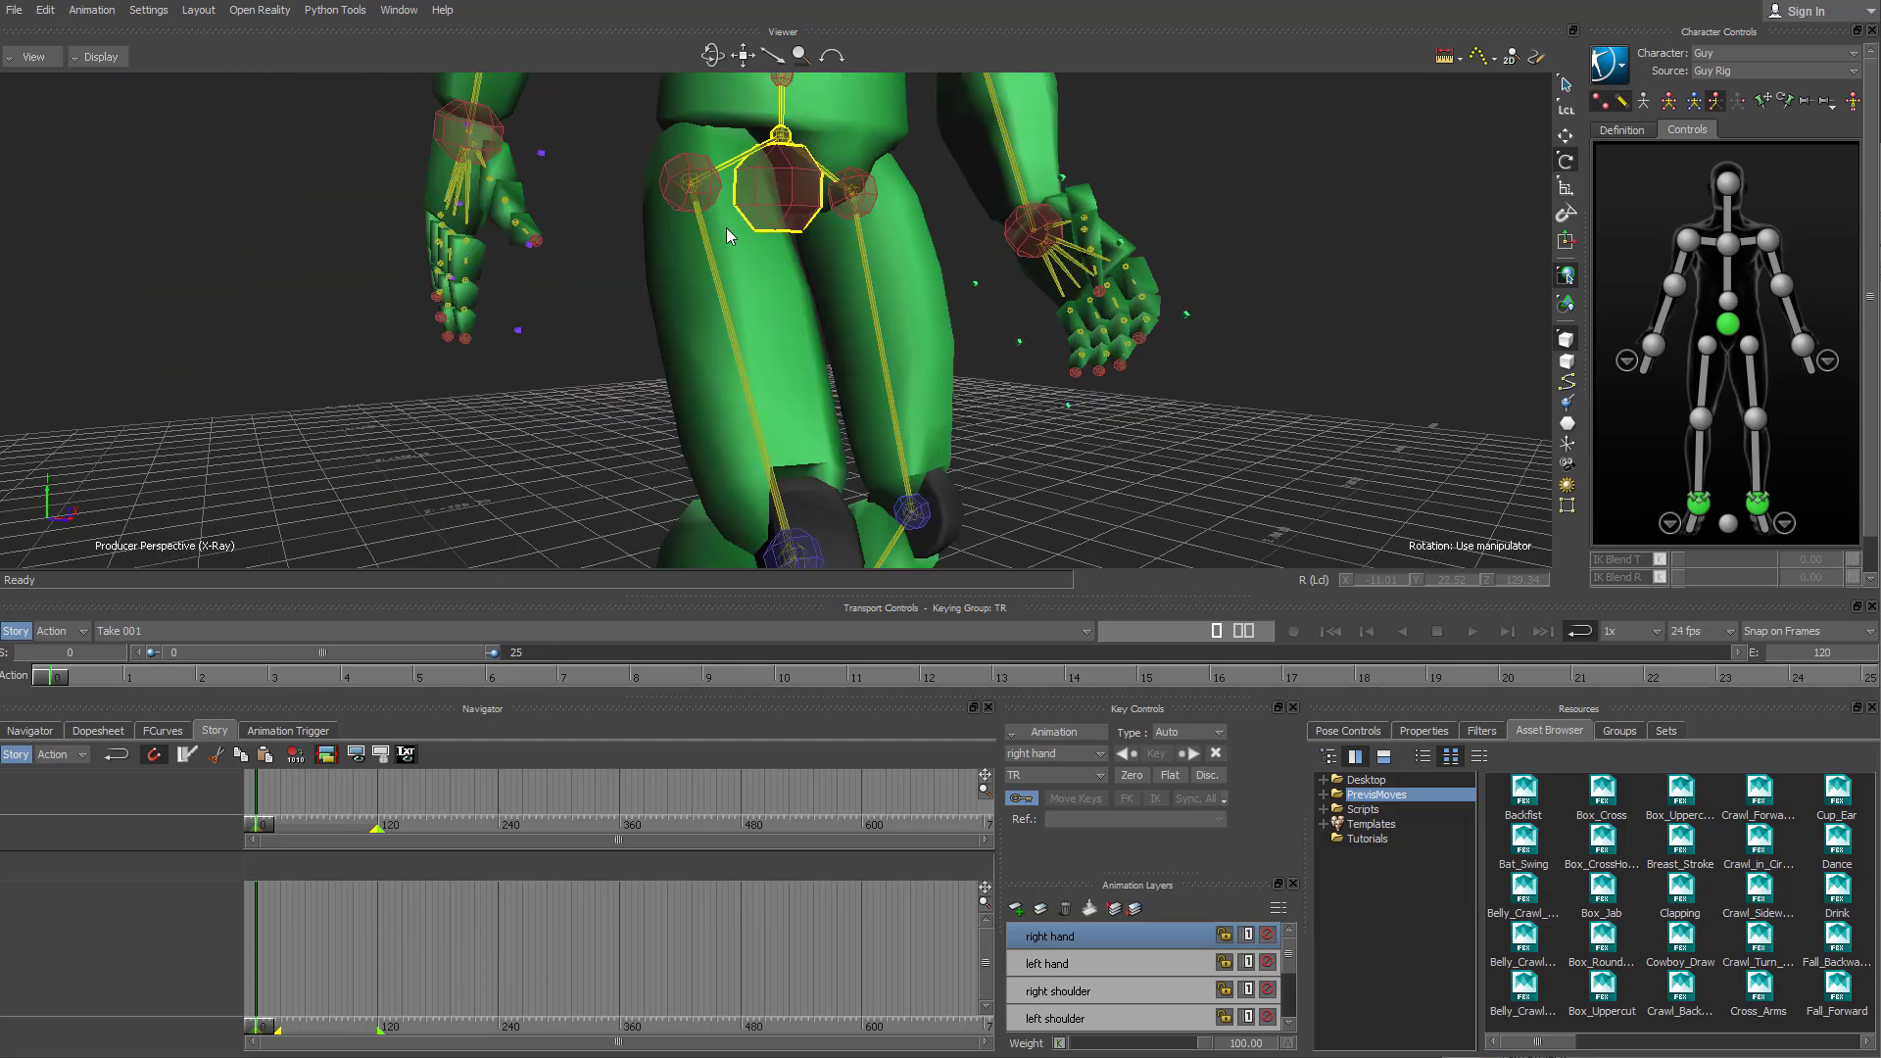
{"action": "left_click_drag", "start_coordinate": [668, 245], "coordinate": [991, 369], "text": "ctrl+shift"}
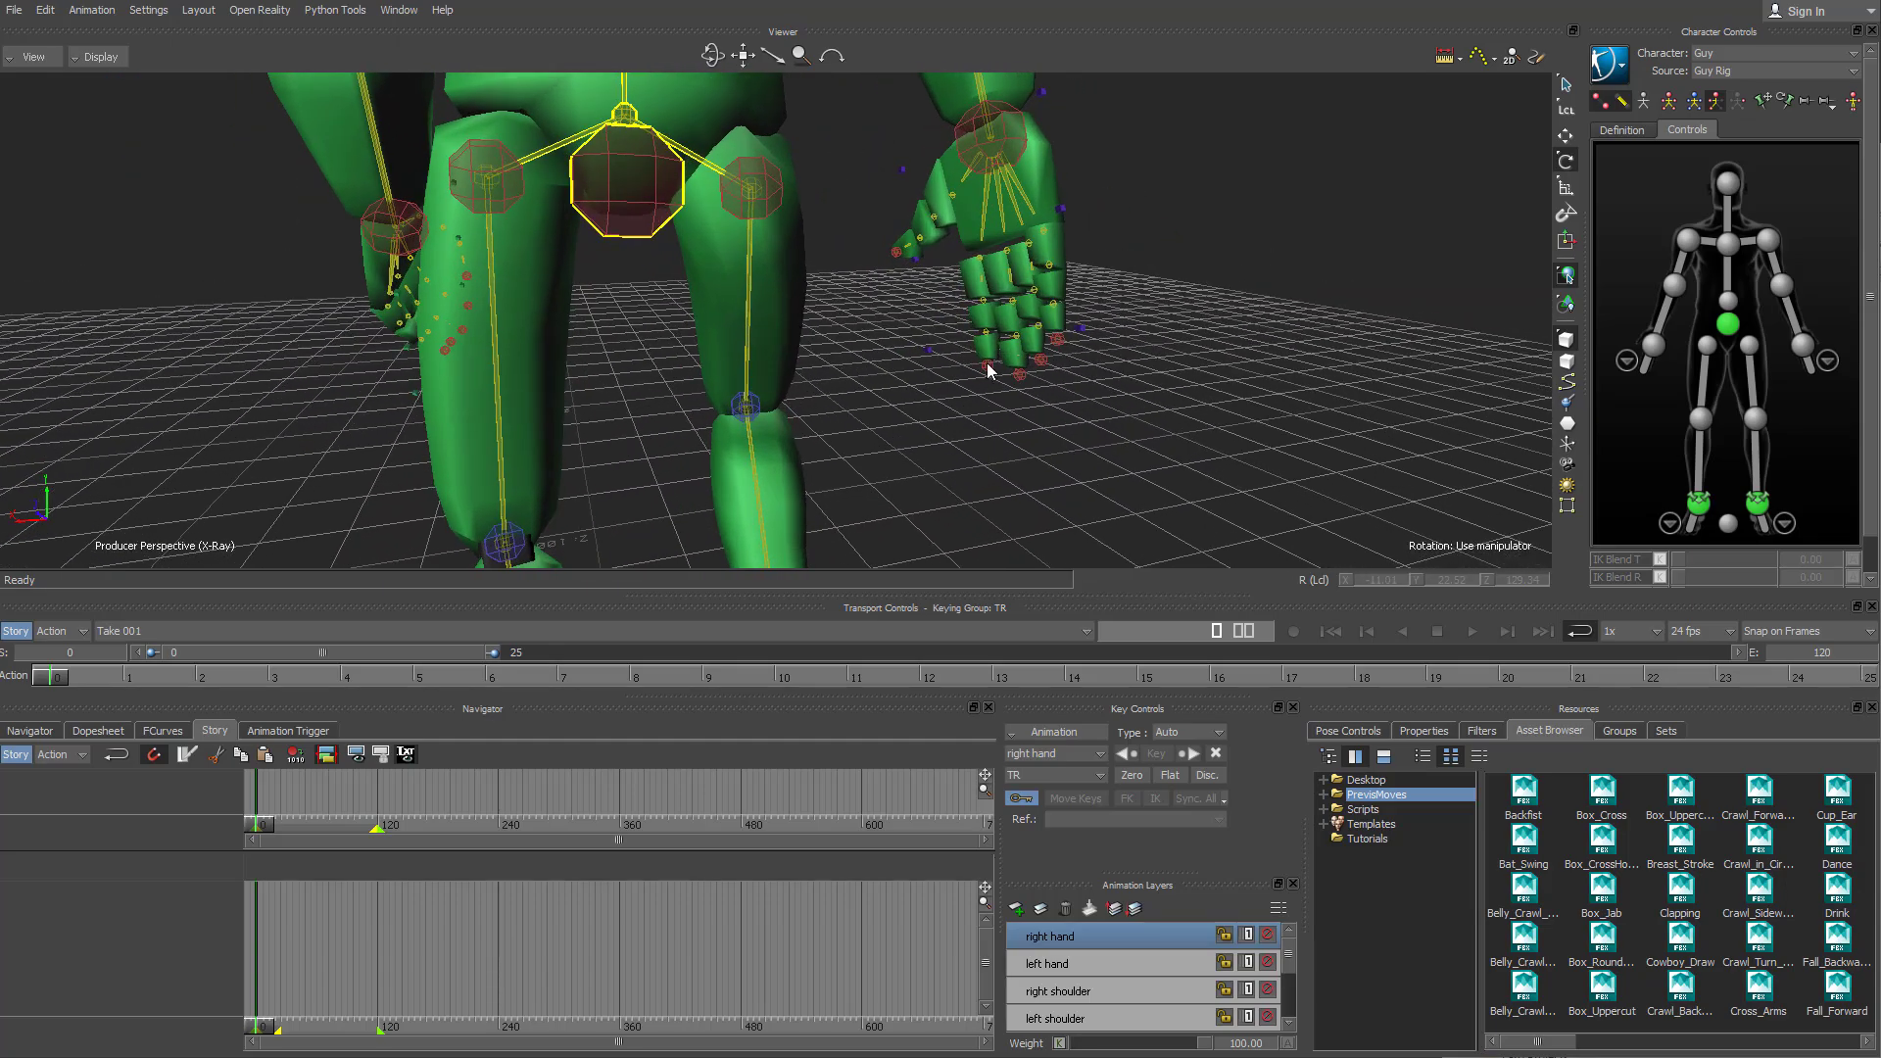
{"action": "left_click", "coordinate": [988, 369]}
{"action": "left_click", "coordinate": [1041, 363]}
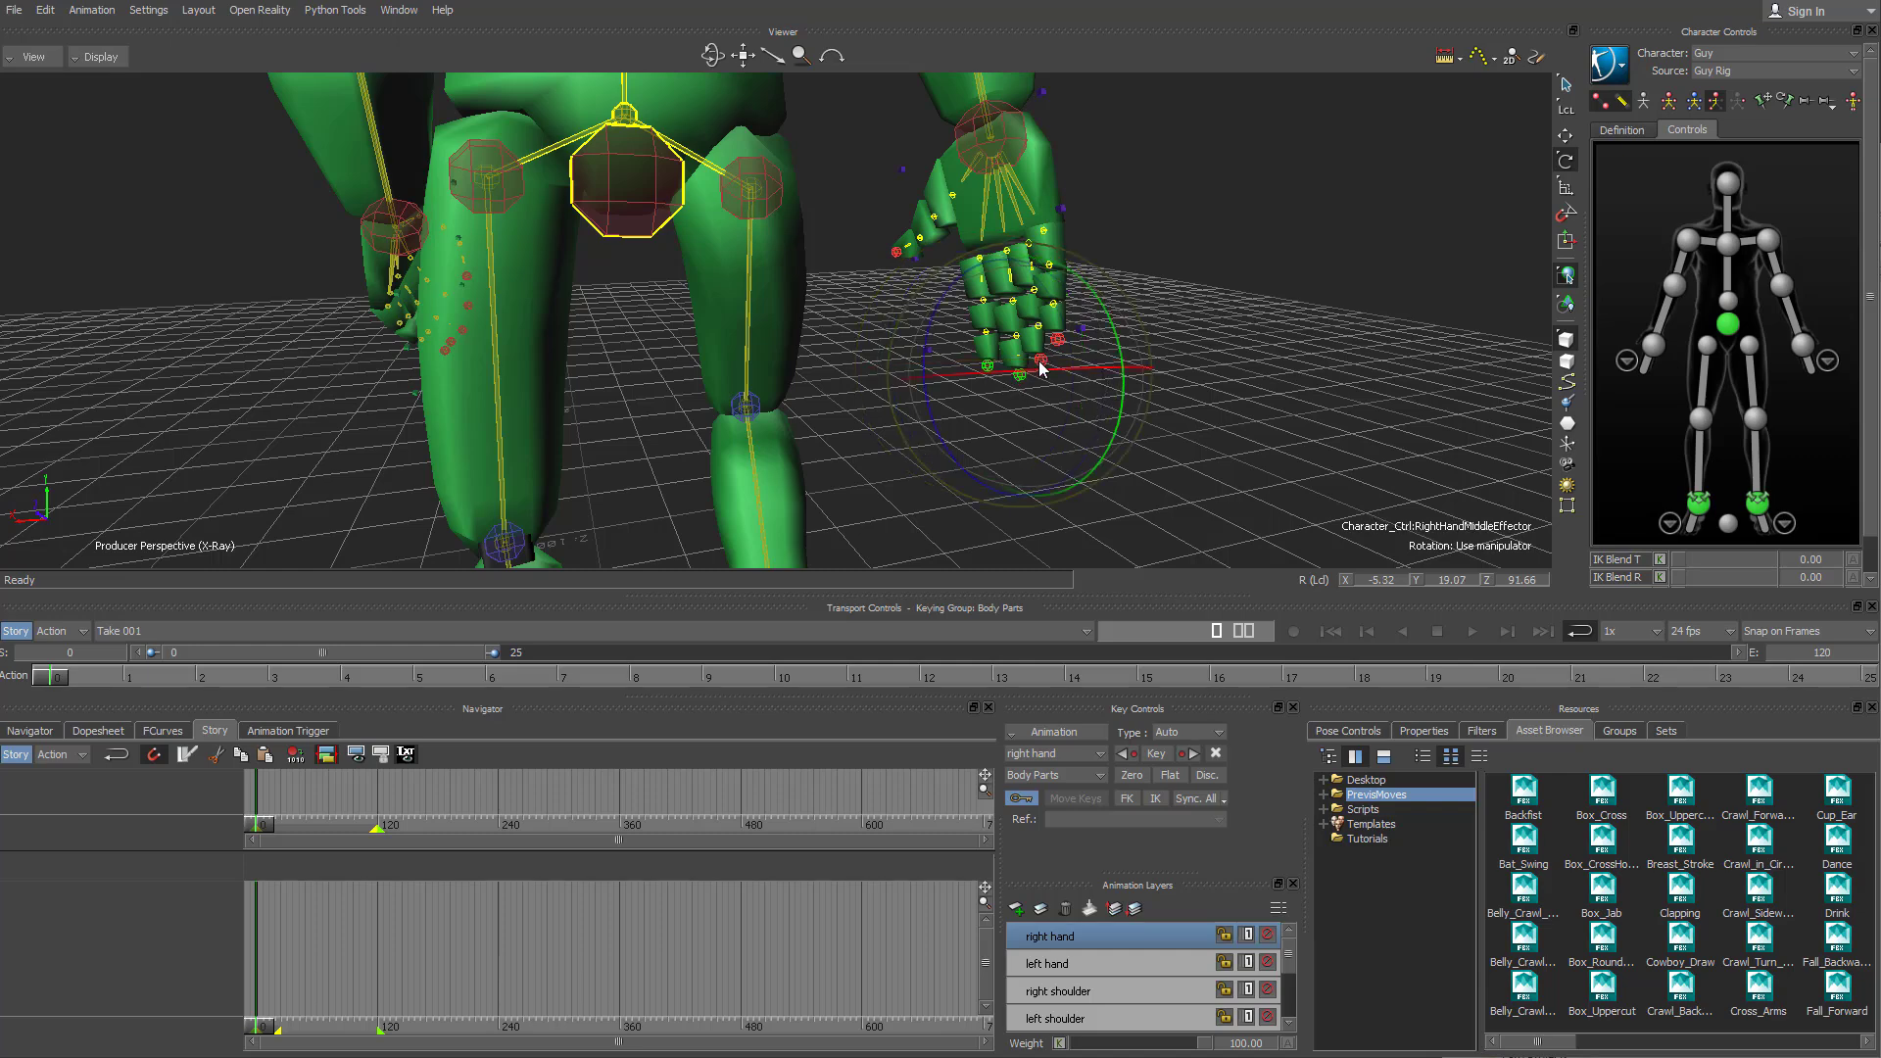
{"action": "left_click", "coordinate": [1054, 347]}
{"action": "left_click", "coordinate": [1041, 360]}
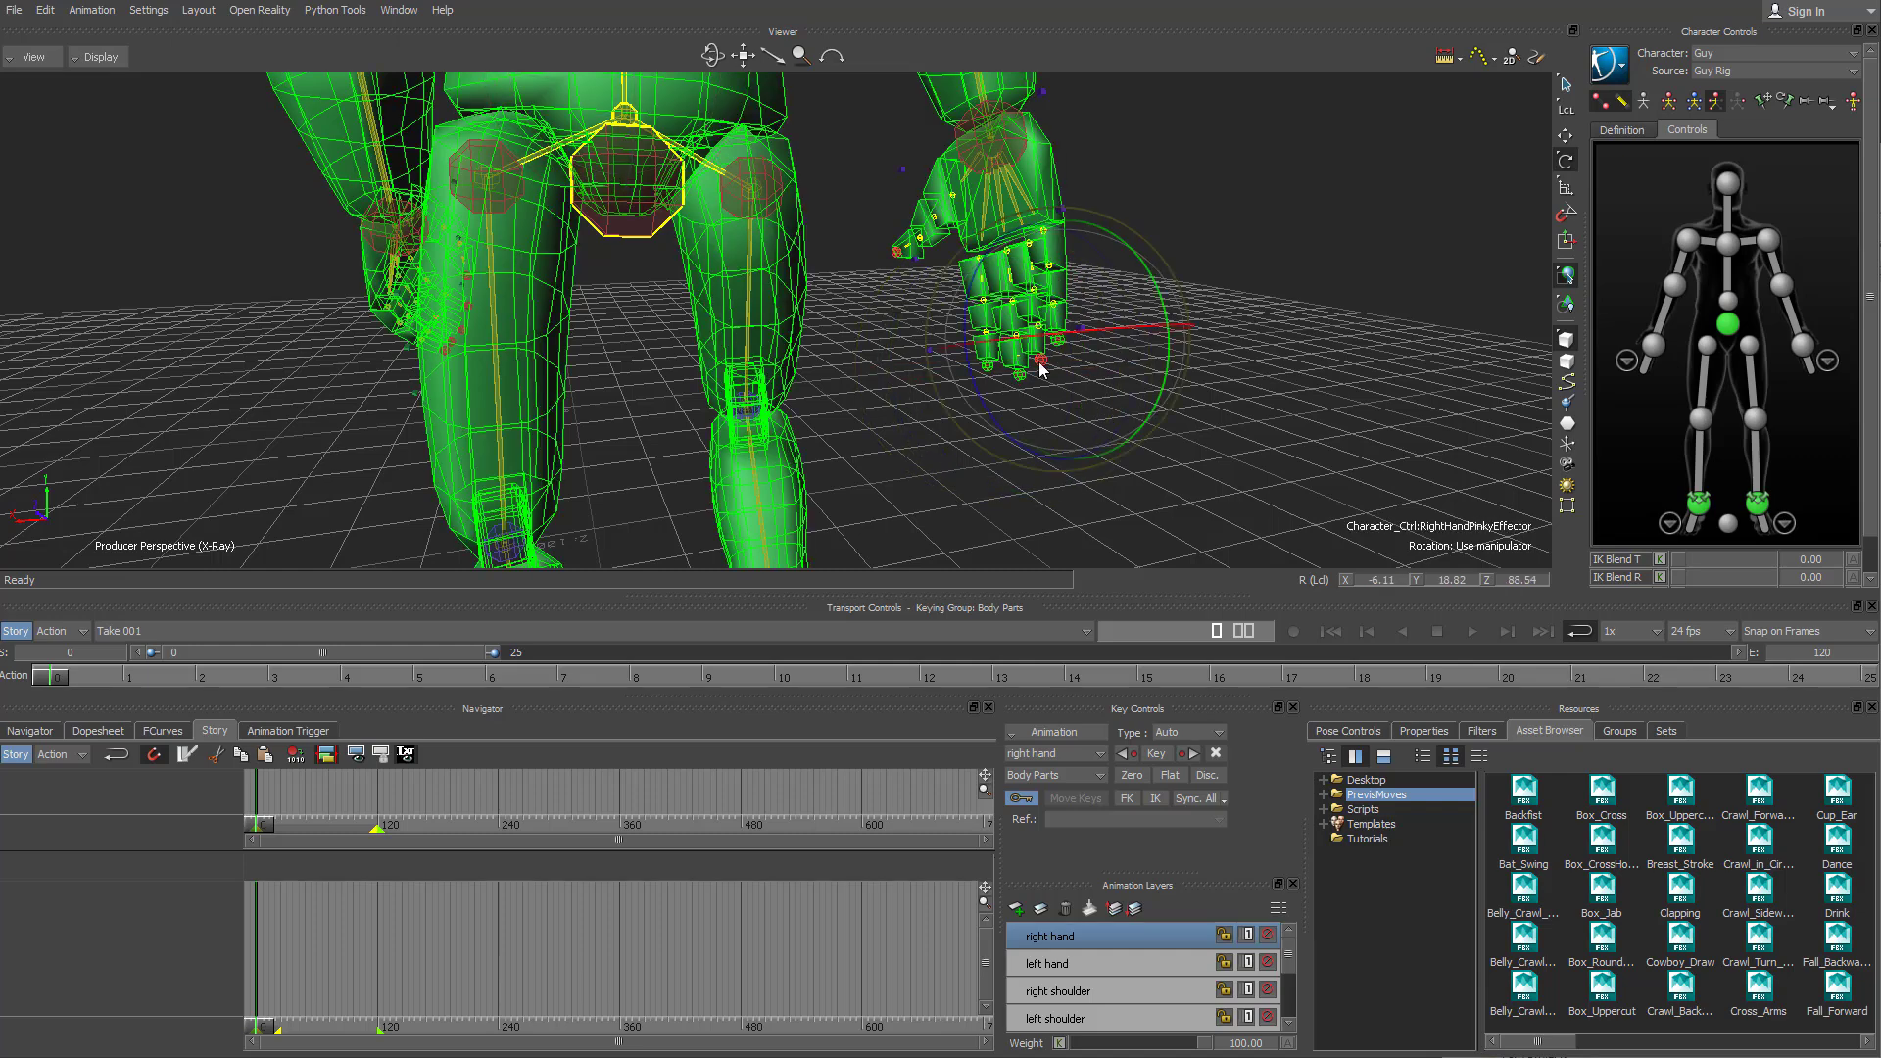
{"action": "left_click", "coordinate": [1040, 365]}
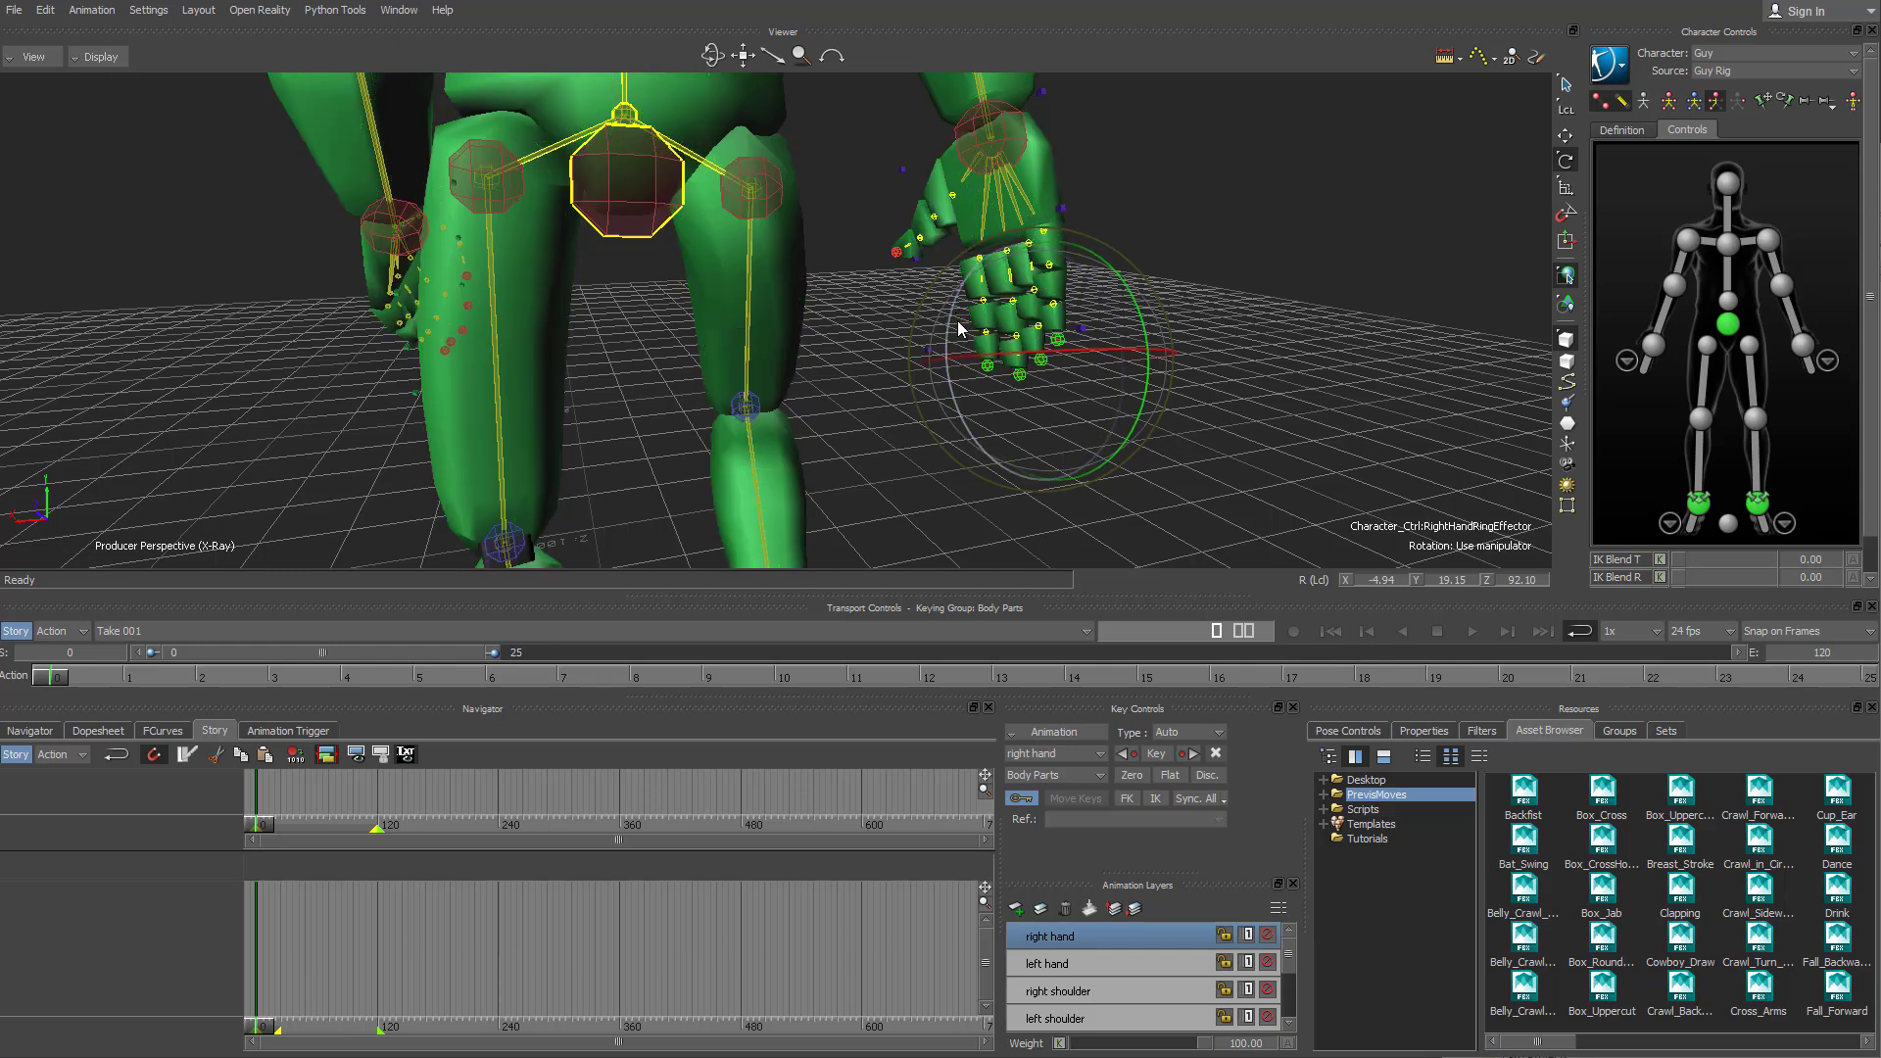
{"action": "left_click_drag", "start_coordinate": [956, 330], "coordinate": [988, 254]}
{"action": "left_click", "coordinate": [1265, 226]}
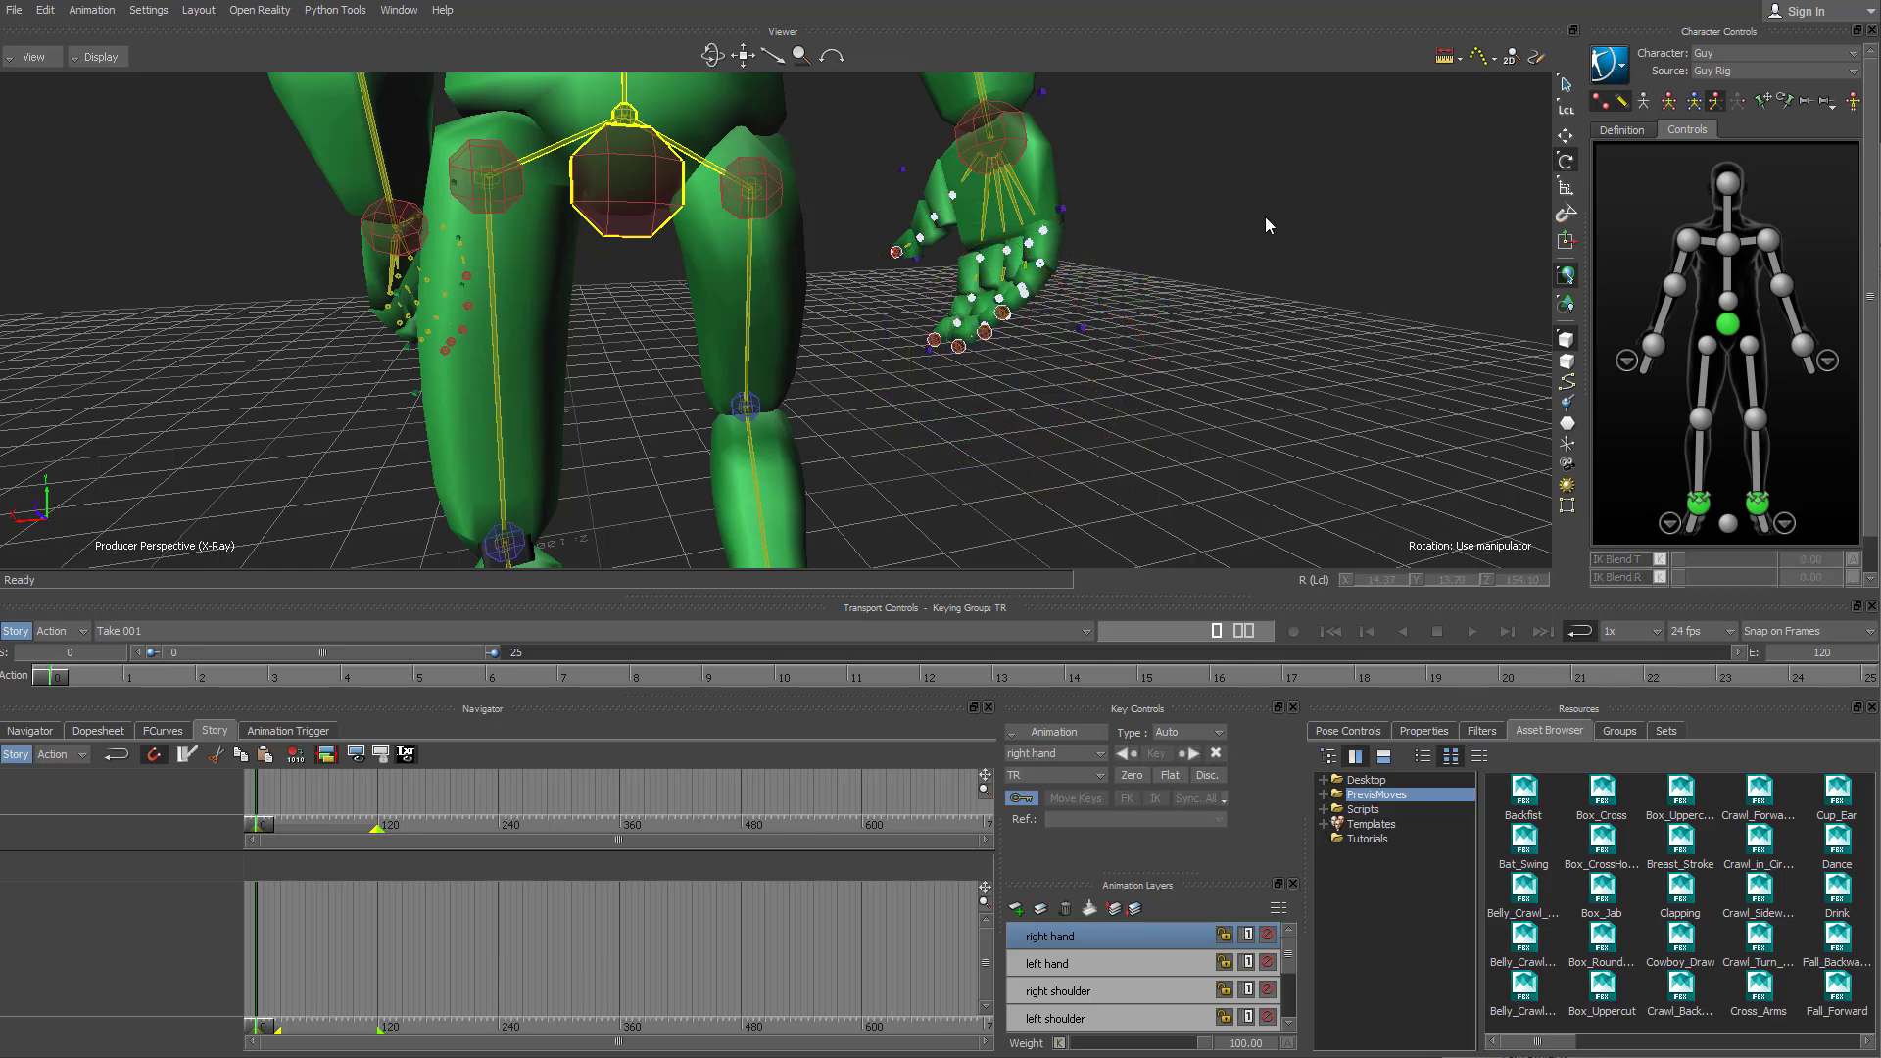
- Rotate the right index finger effector to about 17 degrees in X, 7 in Y and 174 in Z
{"action": "scroll", "coordinate": [1185, 310], "scroll_direction": "up", "scroll_amount": 5}
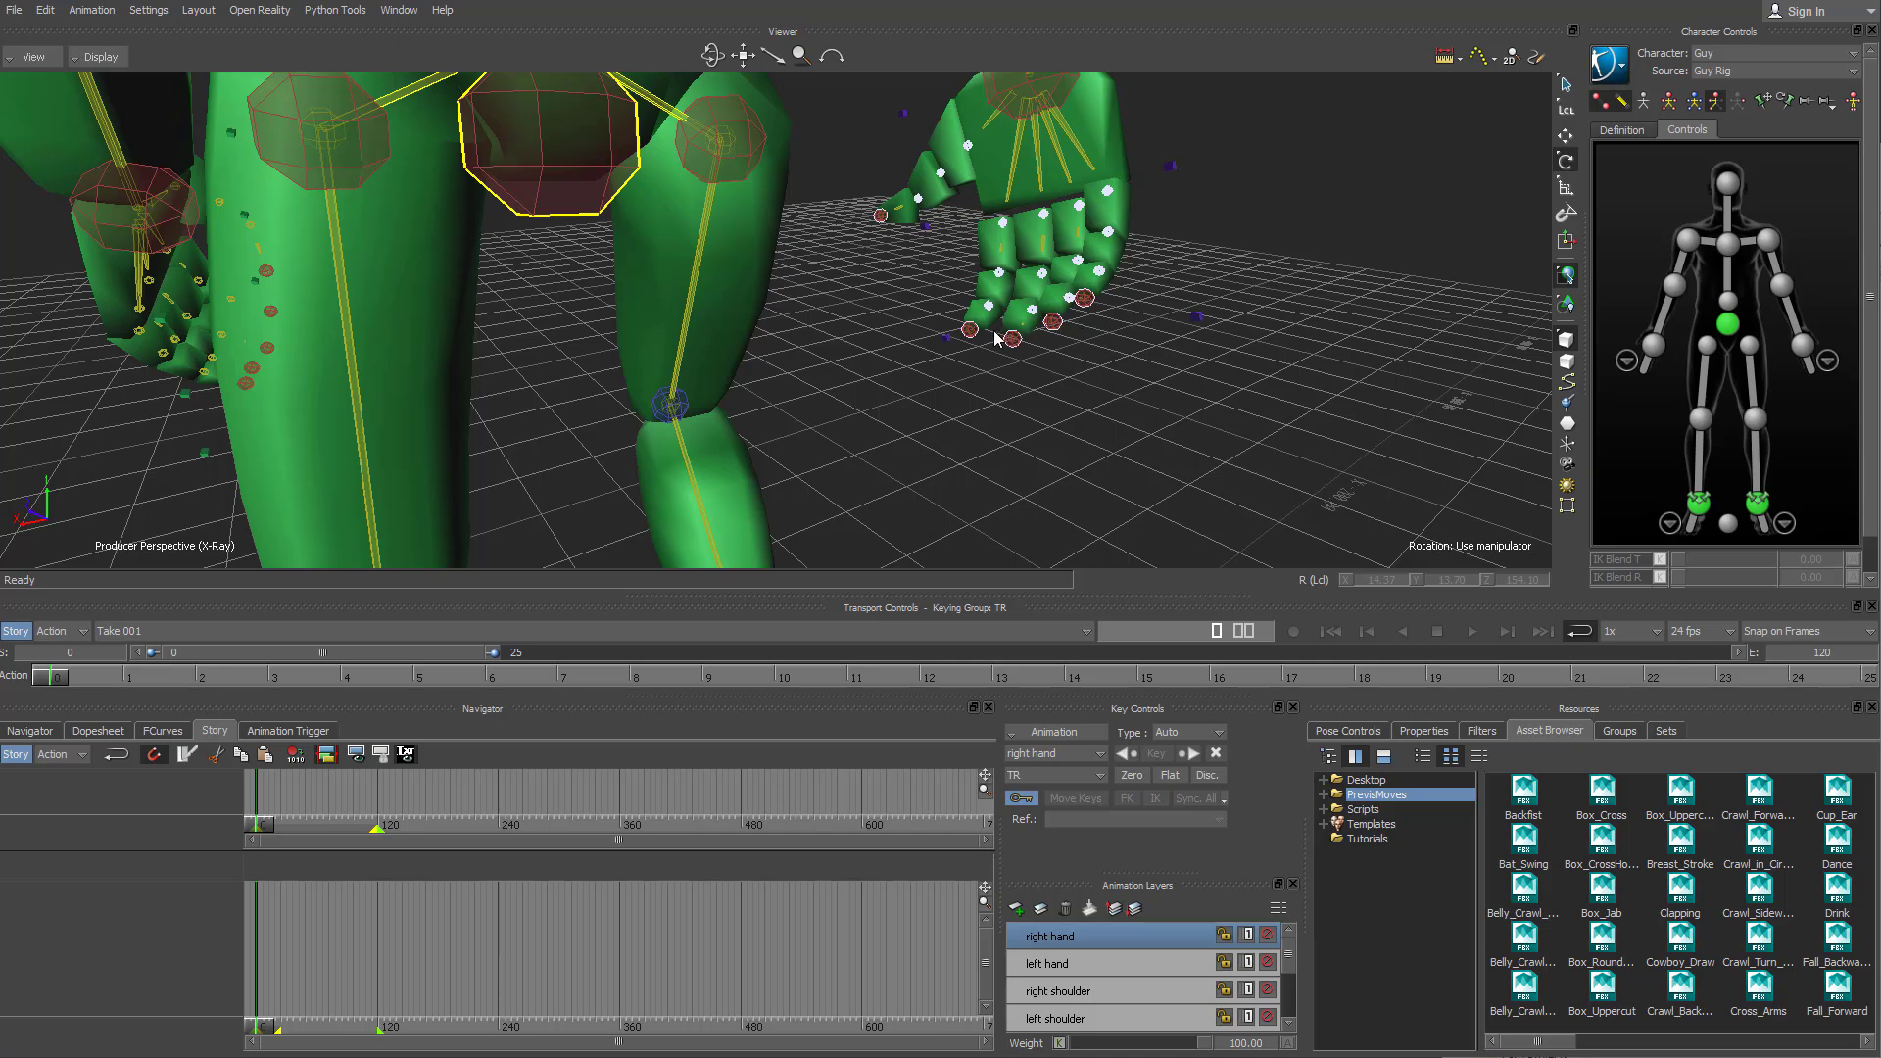
{"action": "left_click", "coordinate": [970, 331]}
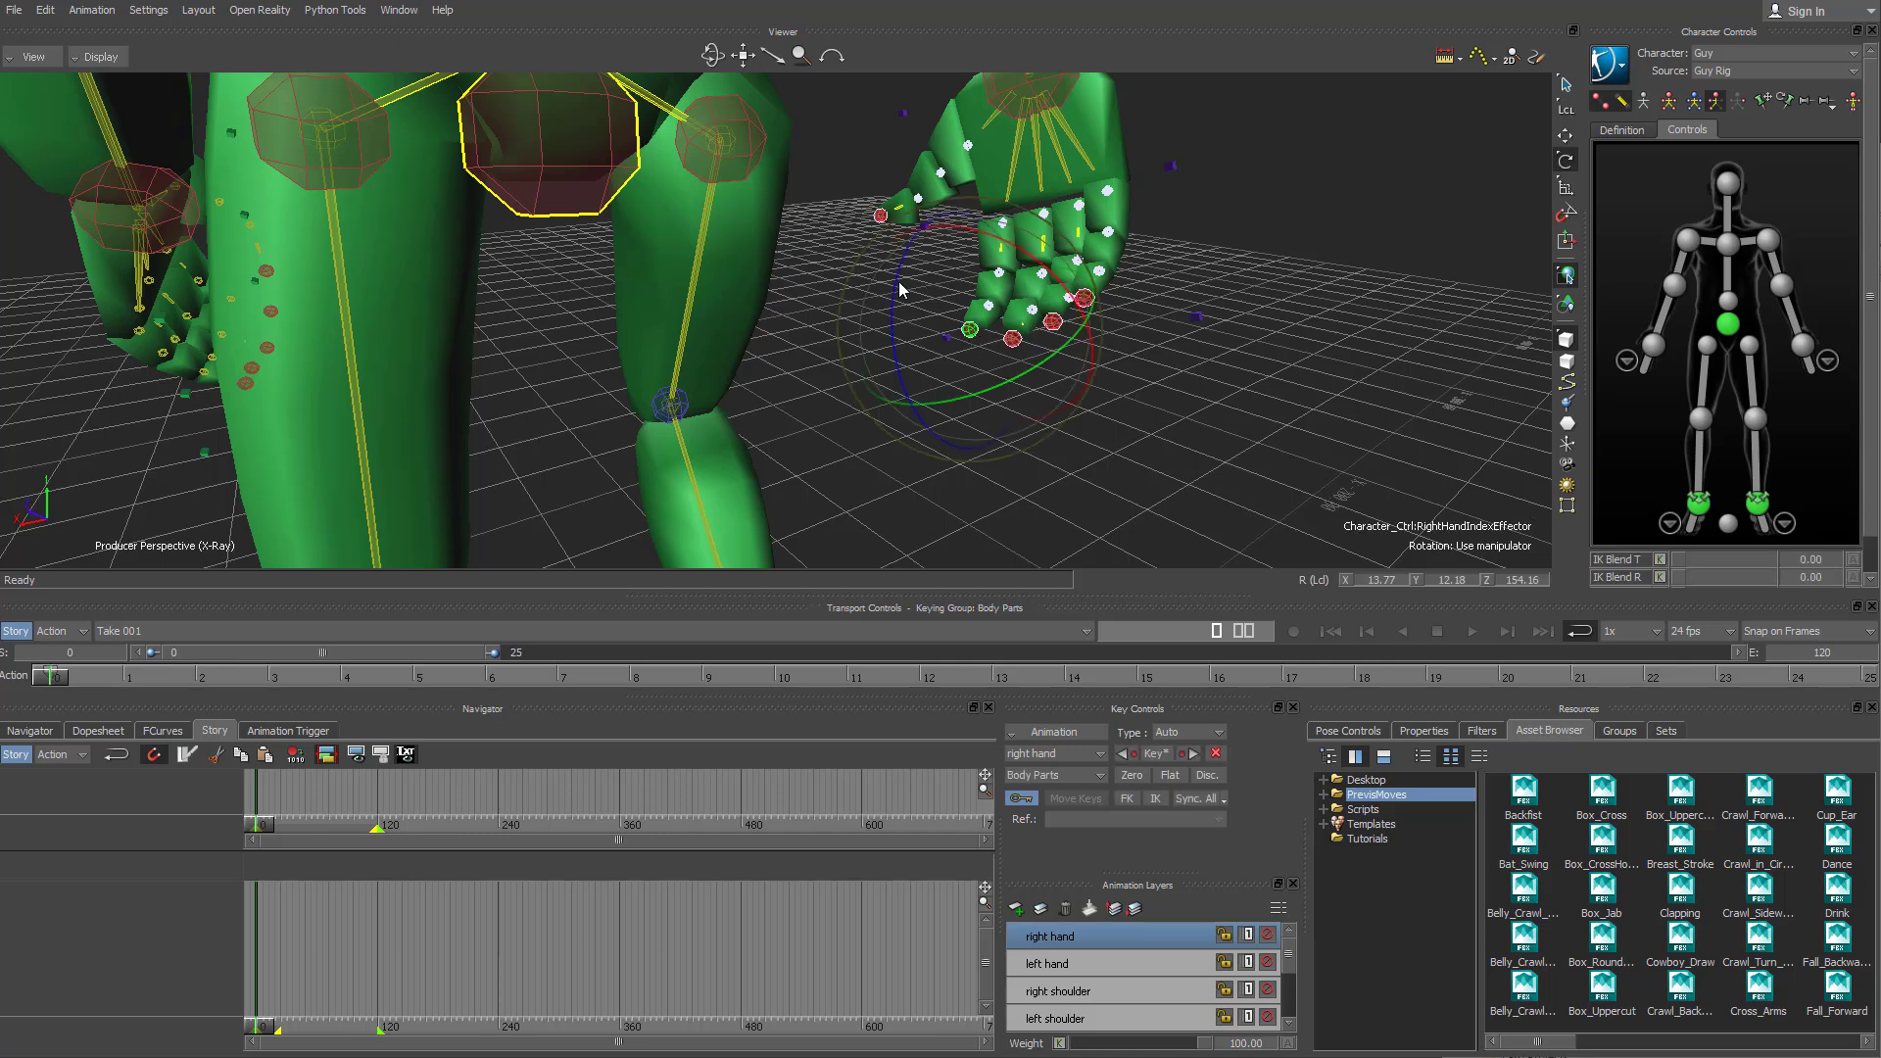
{"action": "mouse_move", "coordinate": [900, 288]}
{"action": "left_mouse_down"}
{"action": "mouse_move", "coordinate": [901, 251]}
{"action": "mouse_move", "coordinate": [919, 267]}
{"action": "left_mouse_up"}
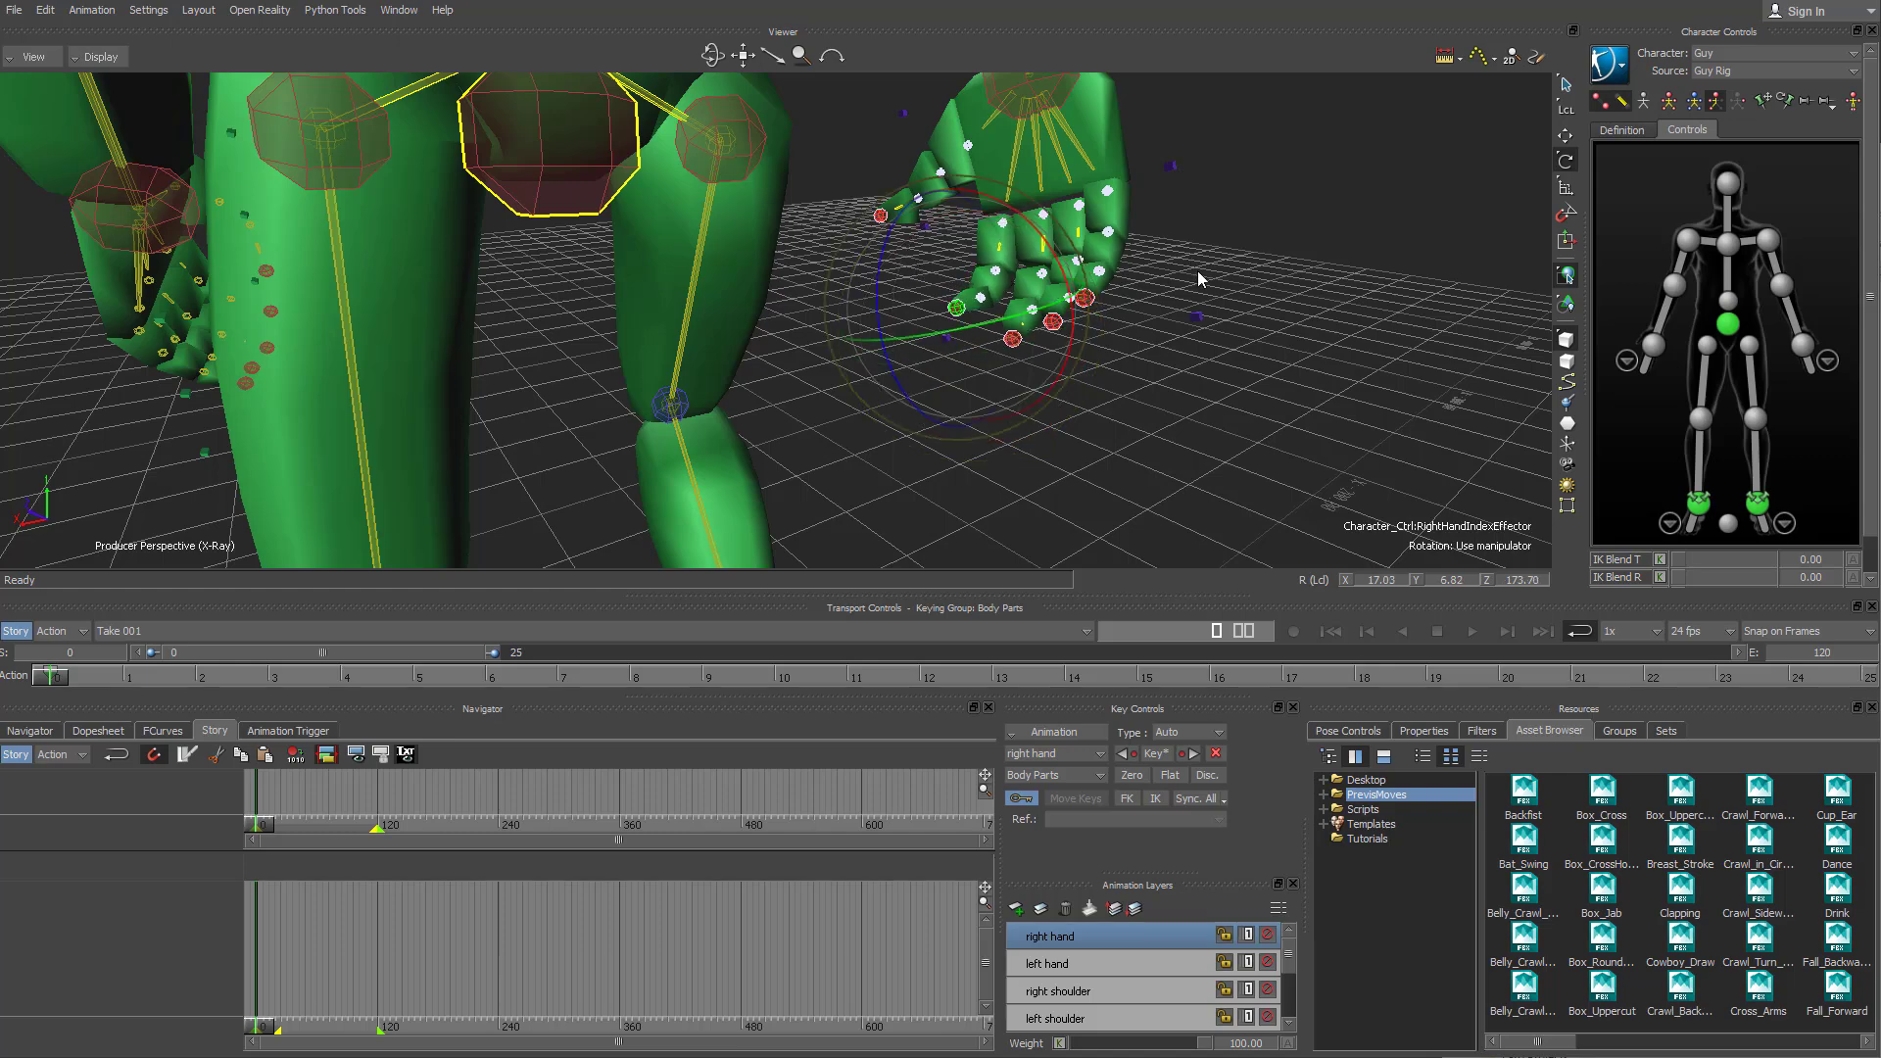
- Rotate the right pinky effector to about 131 degrees in Z and slightly rotate the ring effector to vary the finger curl
{"action": "left_click", "coordinate": [1112, 312]}
{"action": "left_click", "coordinate": [1085, 299]}
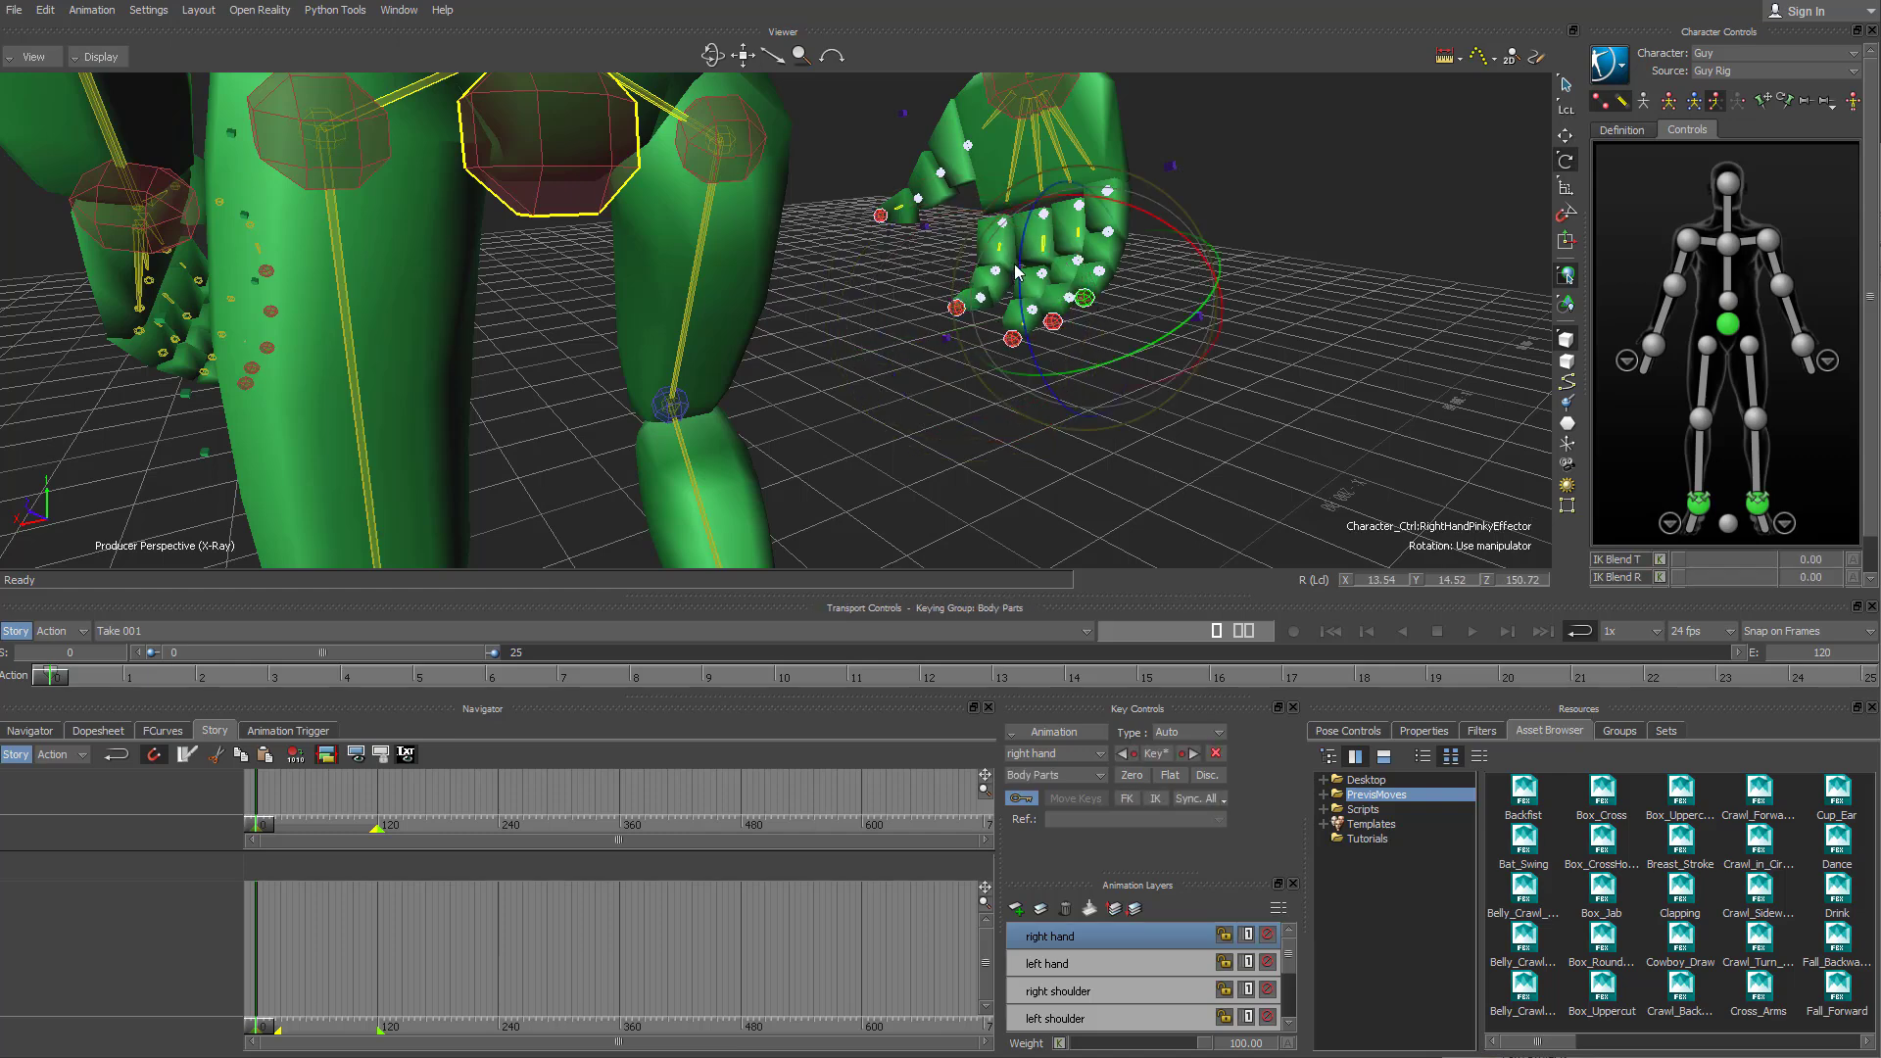
{"action": "left_click_drag", "start_coordinate": [1015, 271], "coordinate": [1046, 311]}
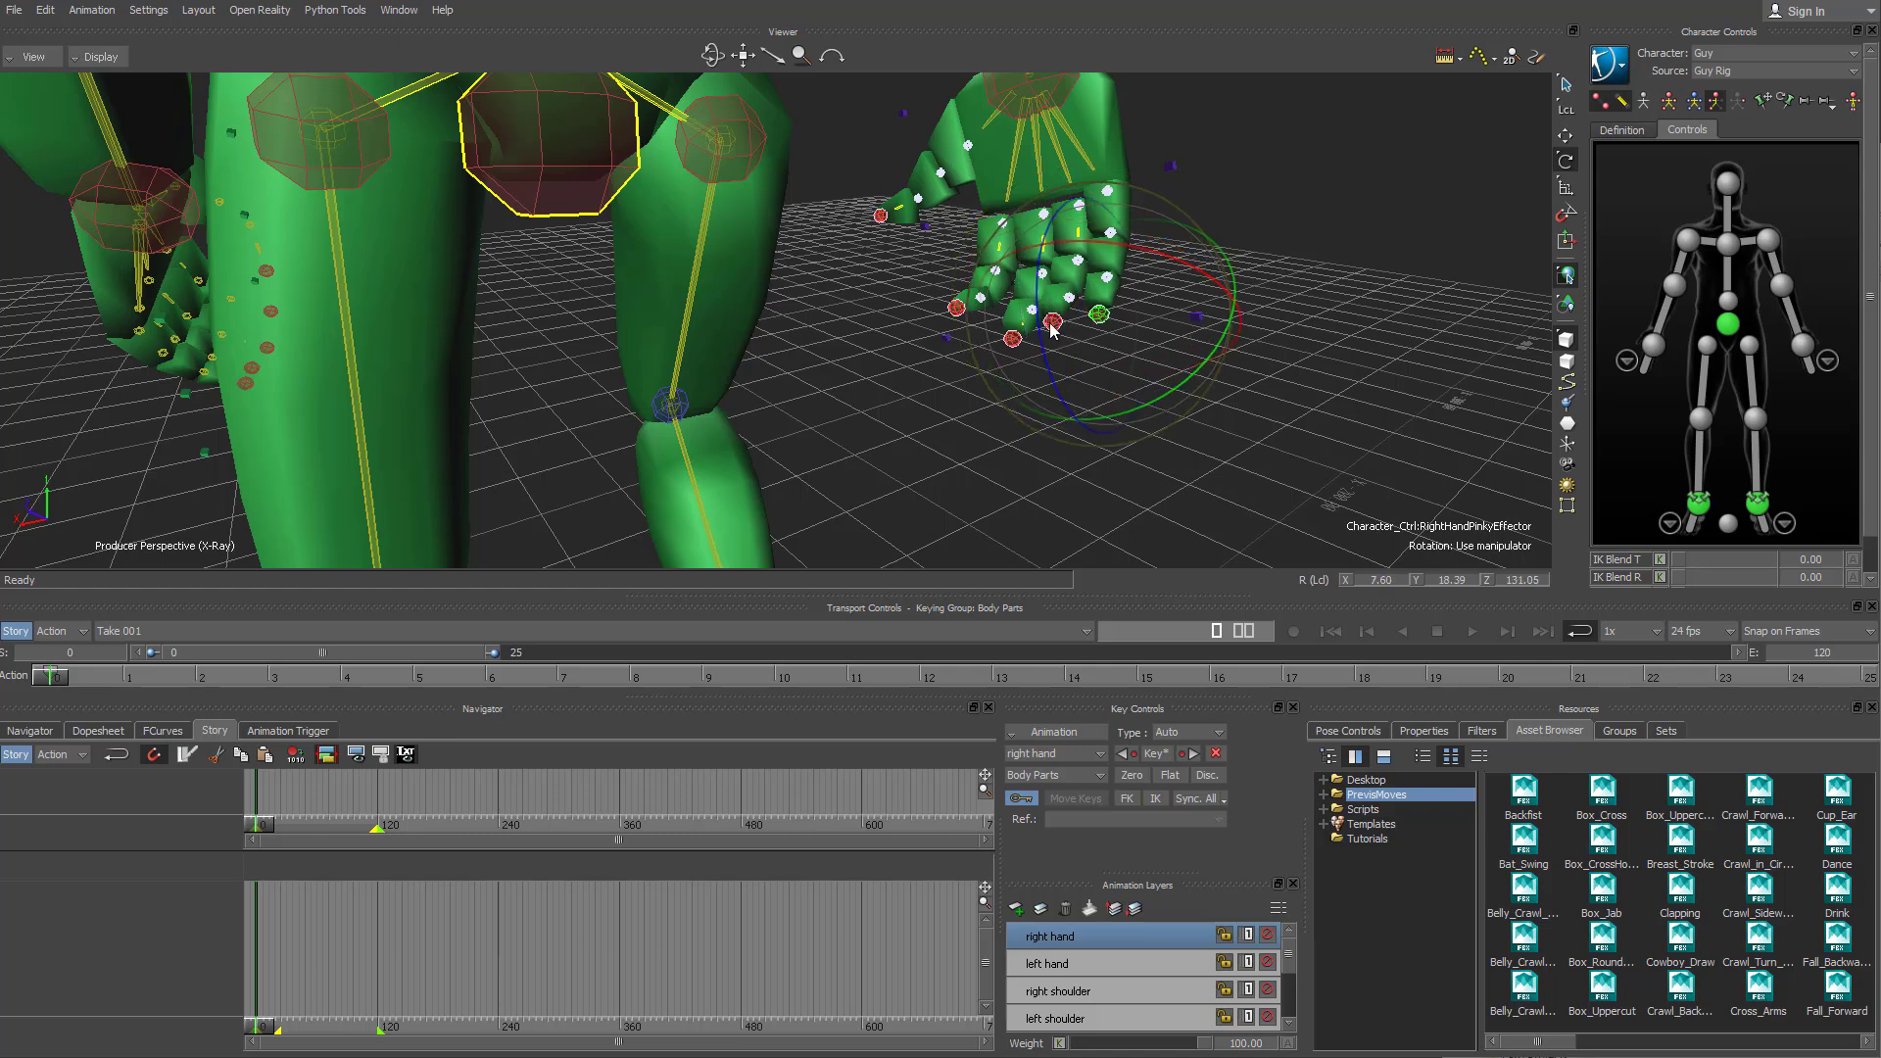
{"action": "left_click", "coordinate": [1052, 323]}
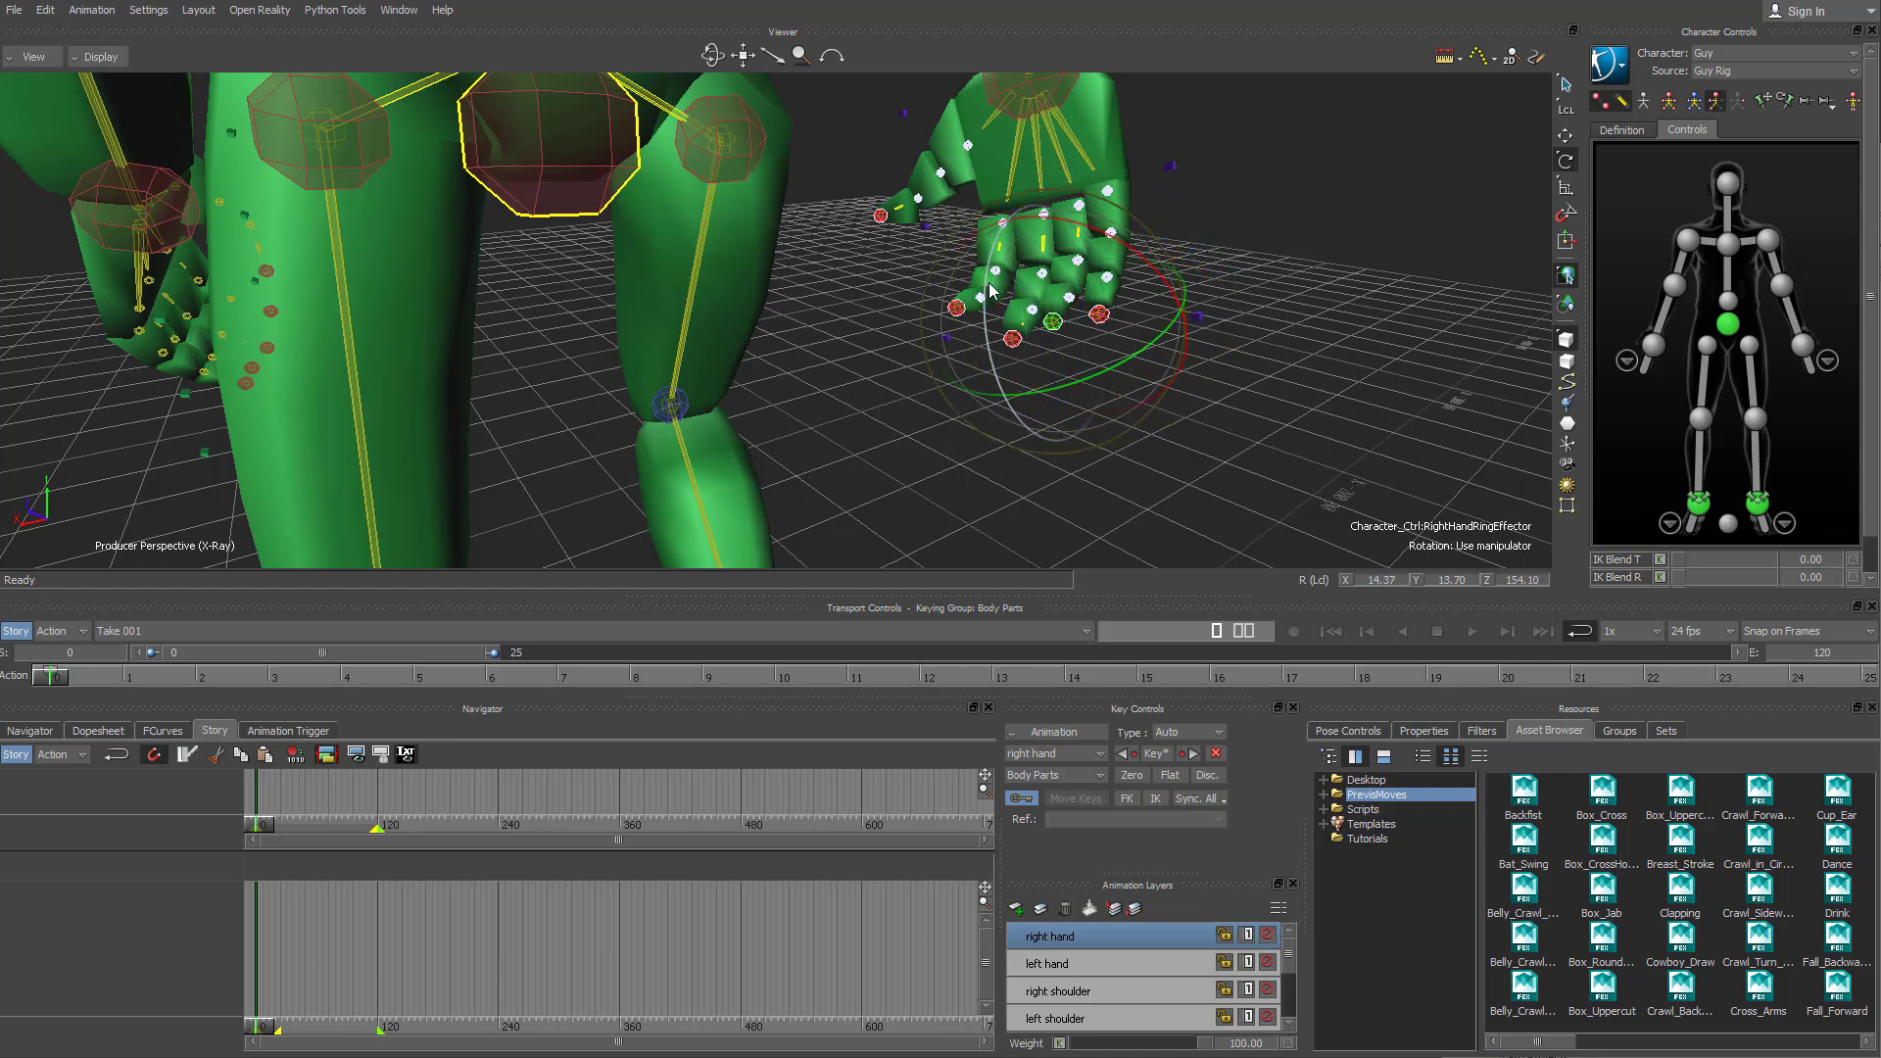
{"action": "left_click_drag", "start_coordinate": [979, 297], "coordinate": [997, 315]}
{"action": "left_click", "coordinate": [1401, 191]}
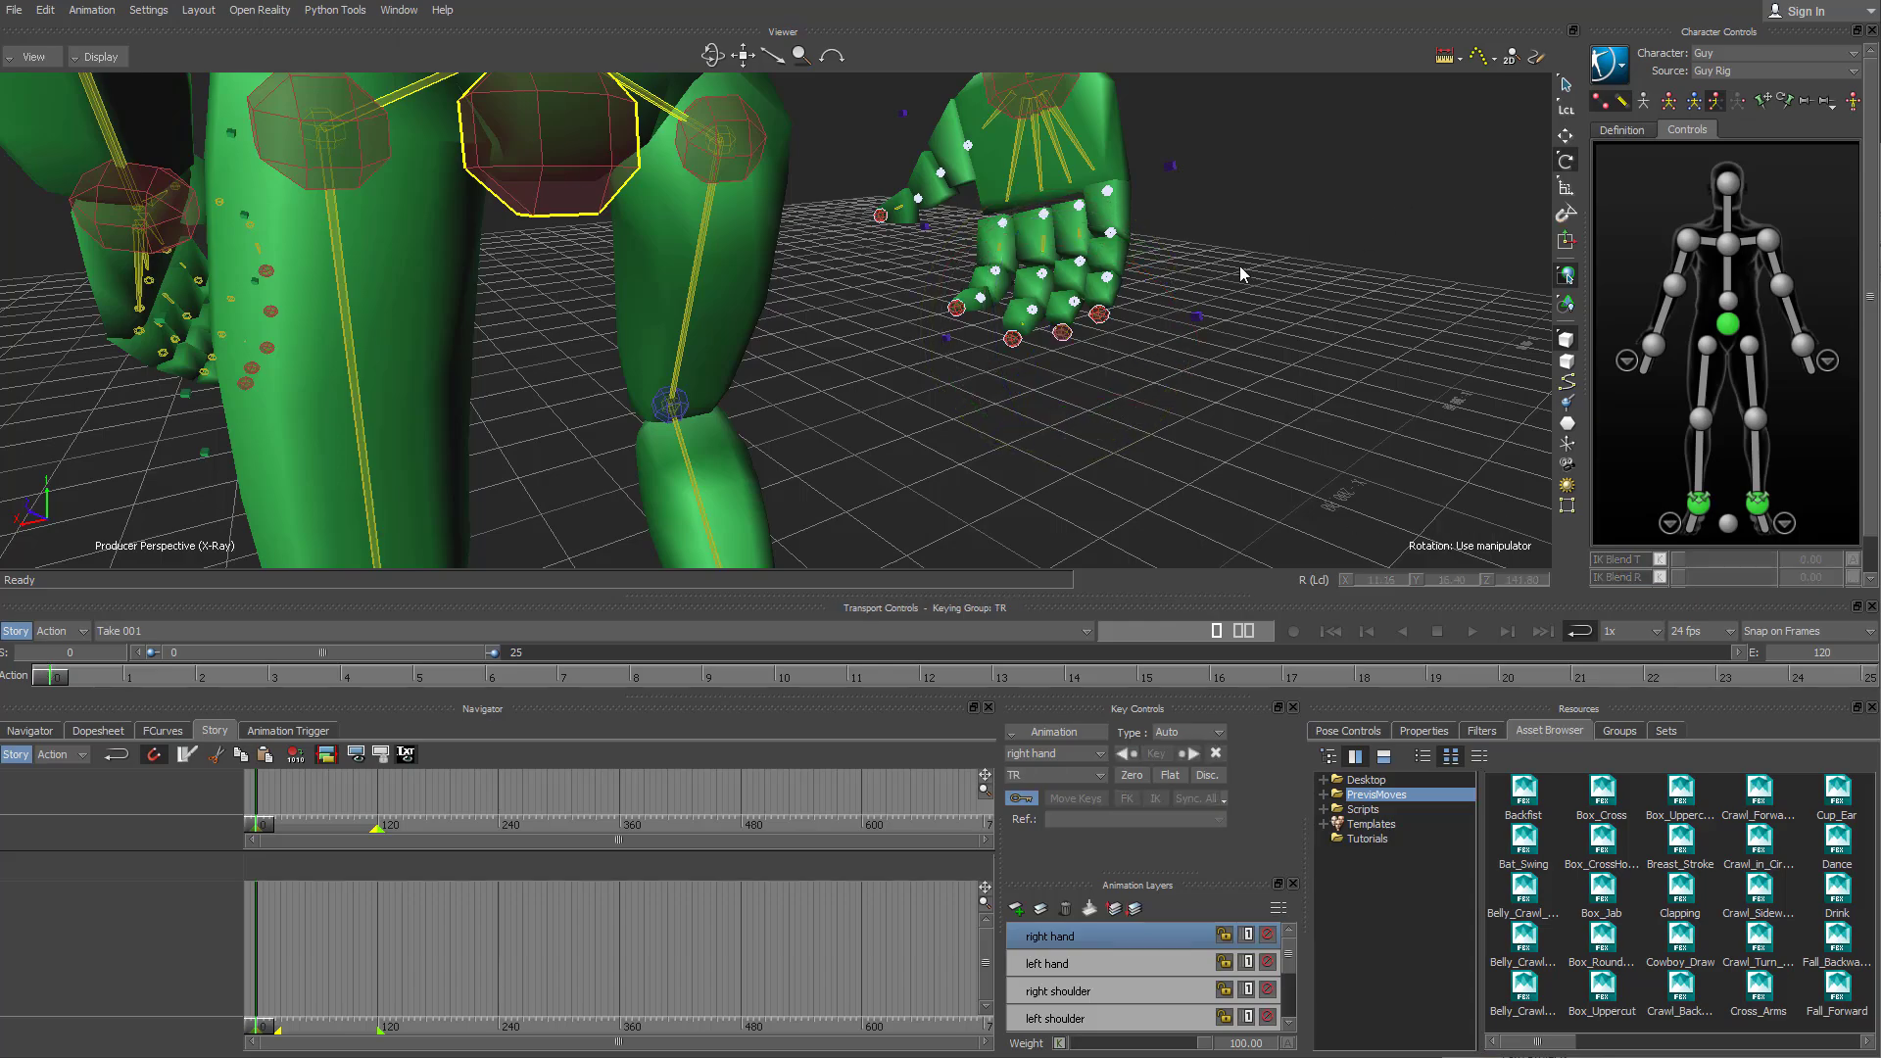
- Rotate the right pinky effector slightly more toward the palm to refine its curl
{"action": "left_click_drag", "start_coordinate": [1238, 267], "coordinate": [1156, 354], "text": "ctrl+shift"}
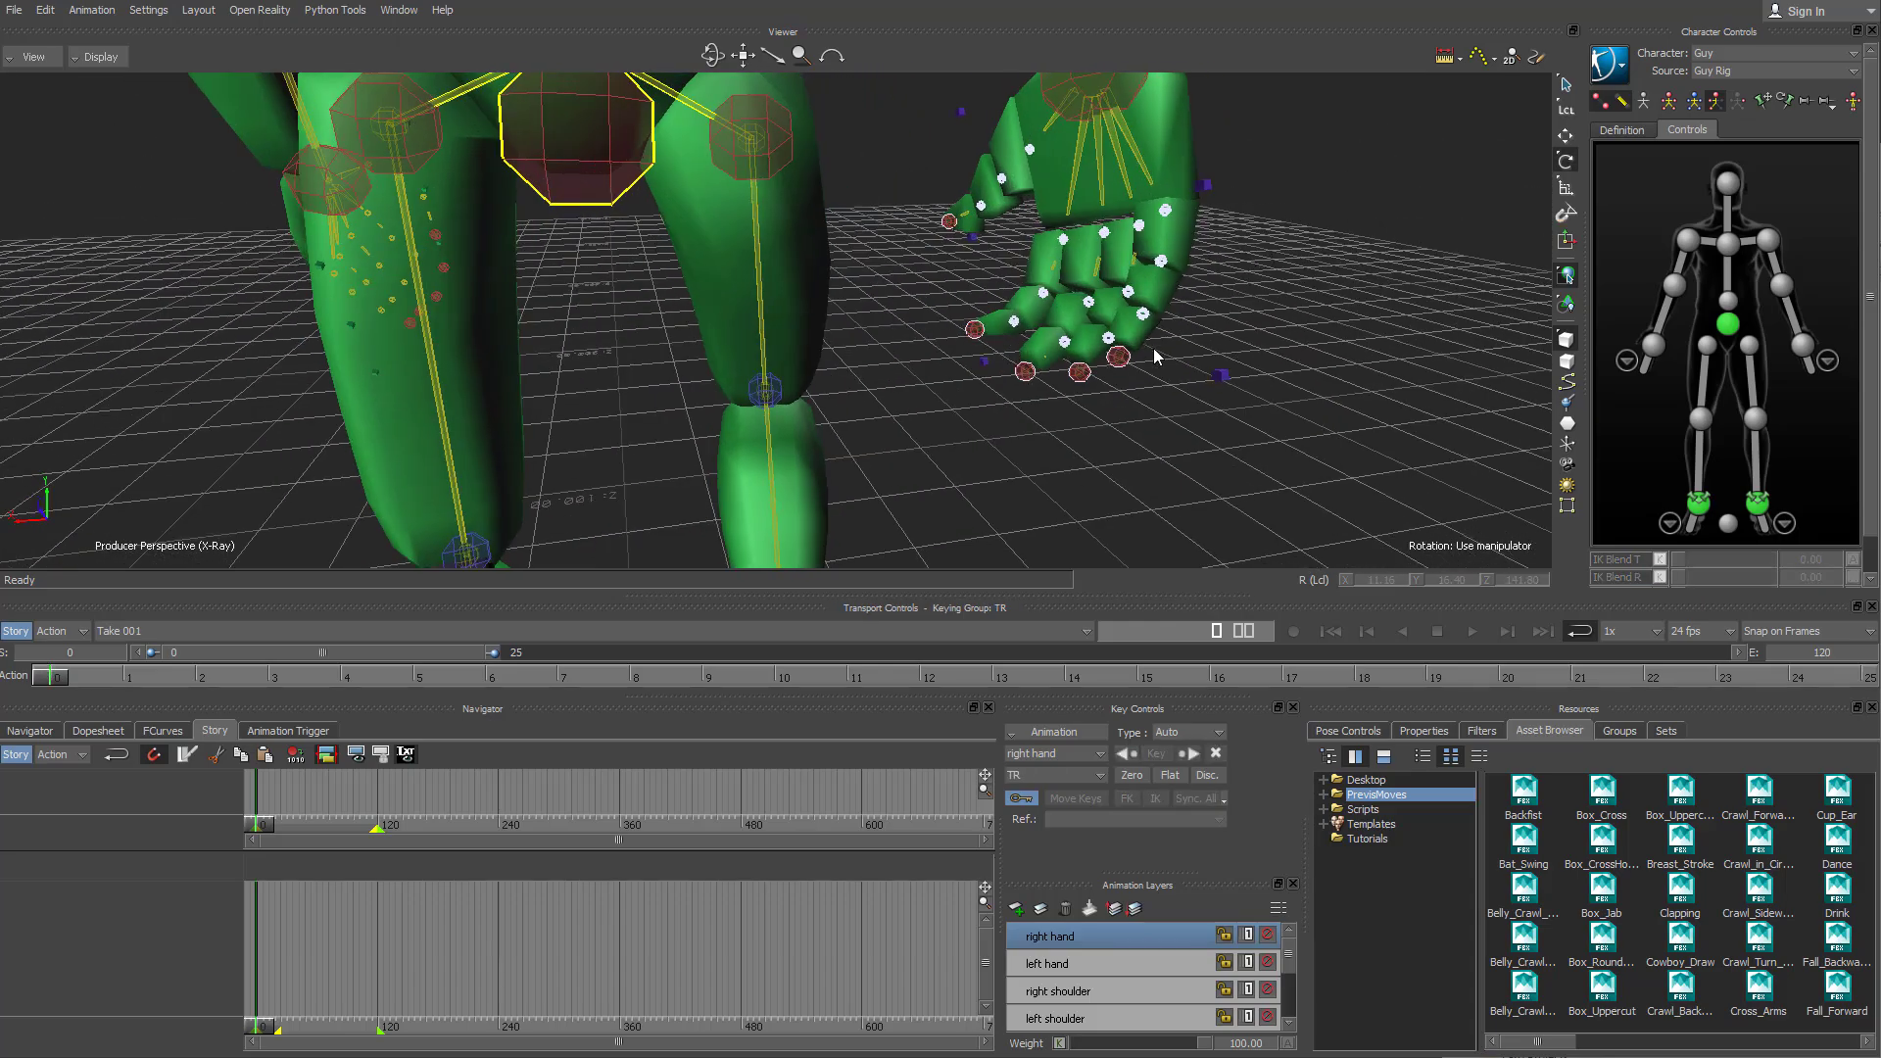
{"action": "left_click_drag", "start_coordinate": [1274, 299], "coordinate": [1068, 375], "text": "ctrl+shift"}
{"action": "left_click", "coordinate": [1061, 371]}
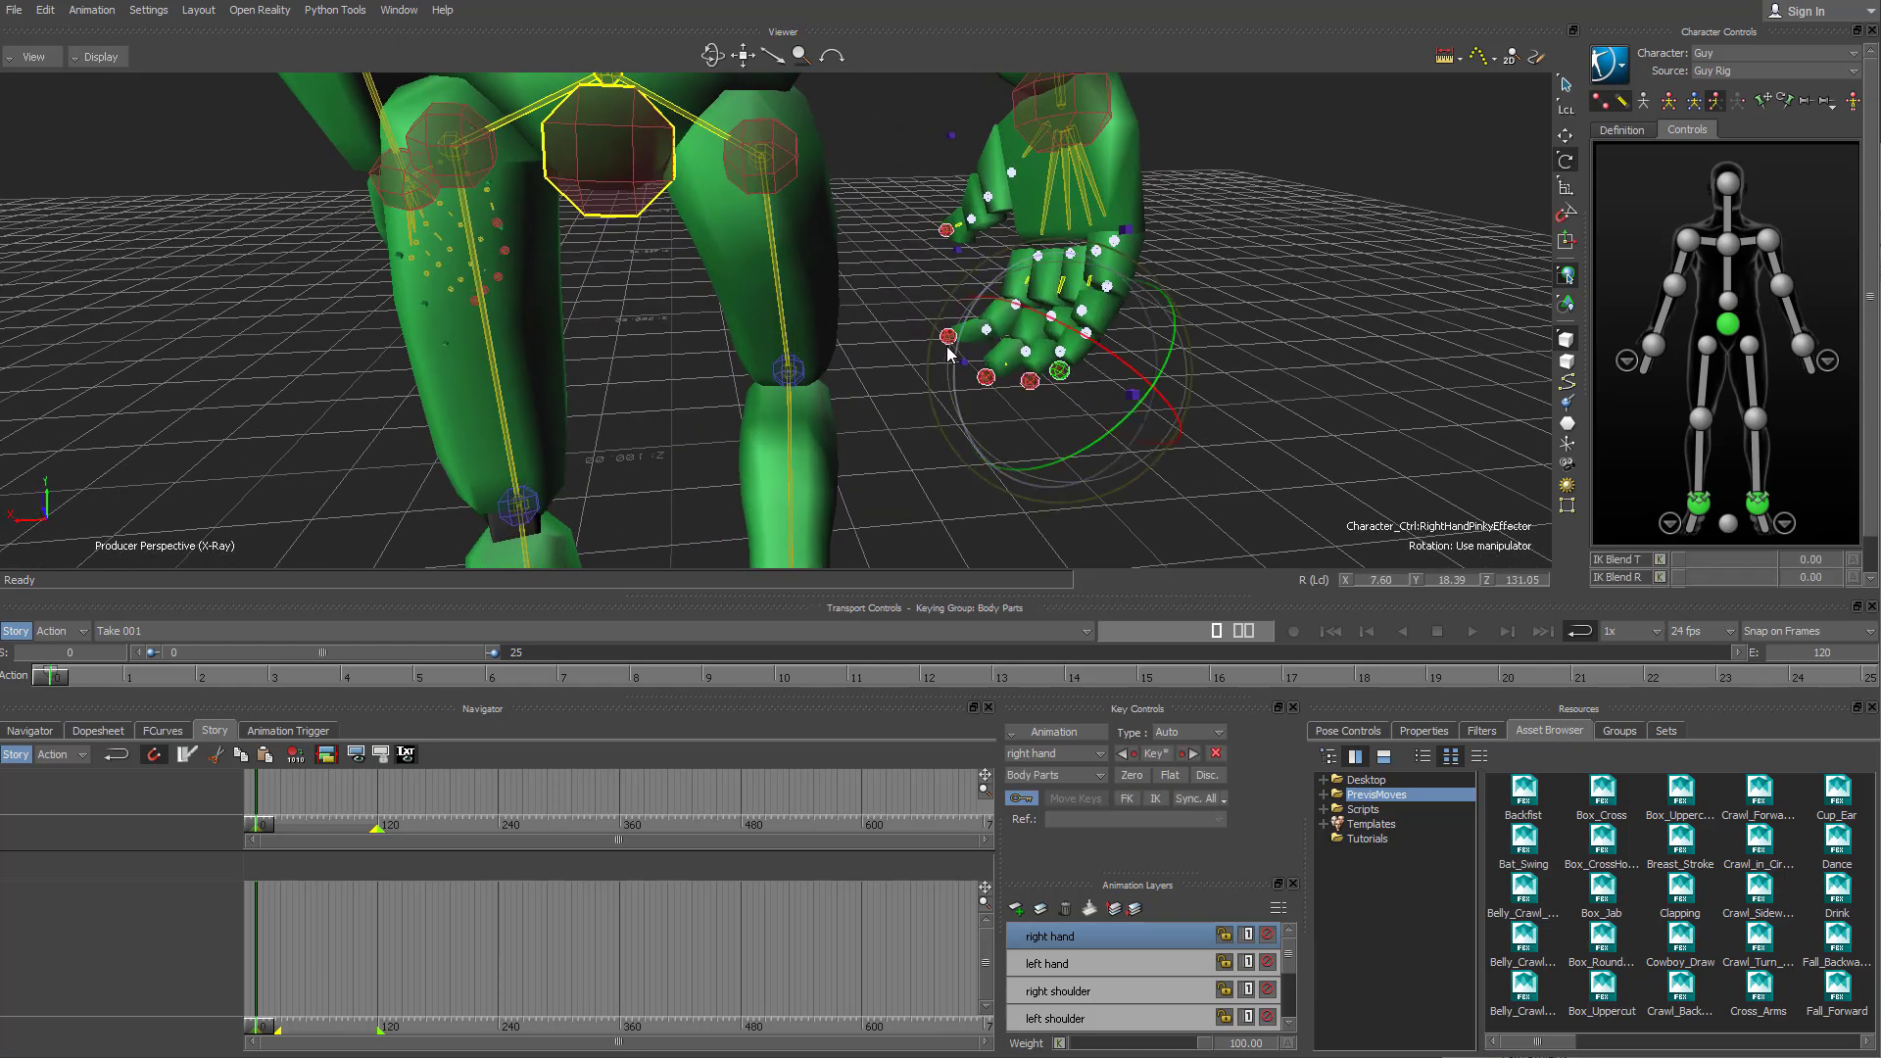
{"action": "left_click_drag", "start_coordinate": [965, 340], "coordinate": [964, 218]}
- Rotate the right thumb effector down beside the fingers, to about -124 degrees in X, -76 in Y and 169 in Z
{"action": "left_click", "coordinate": [945, 233]}
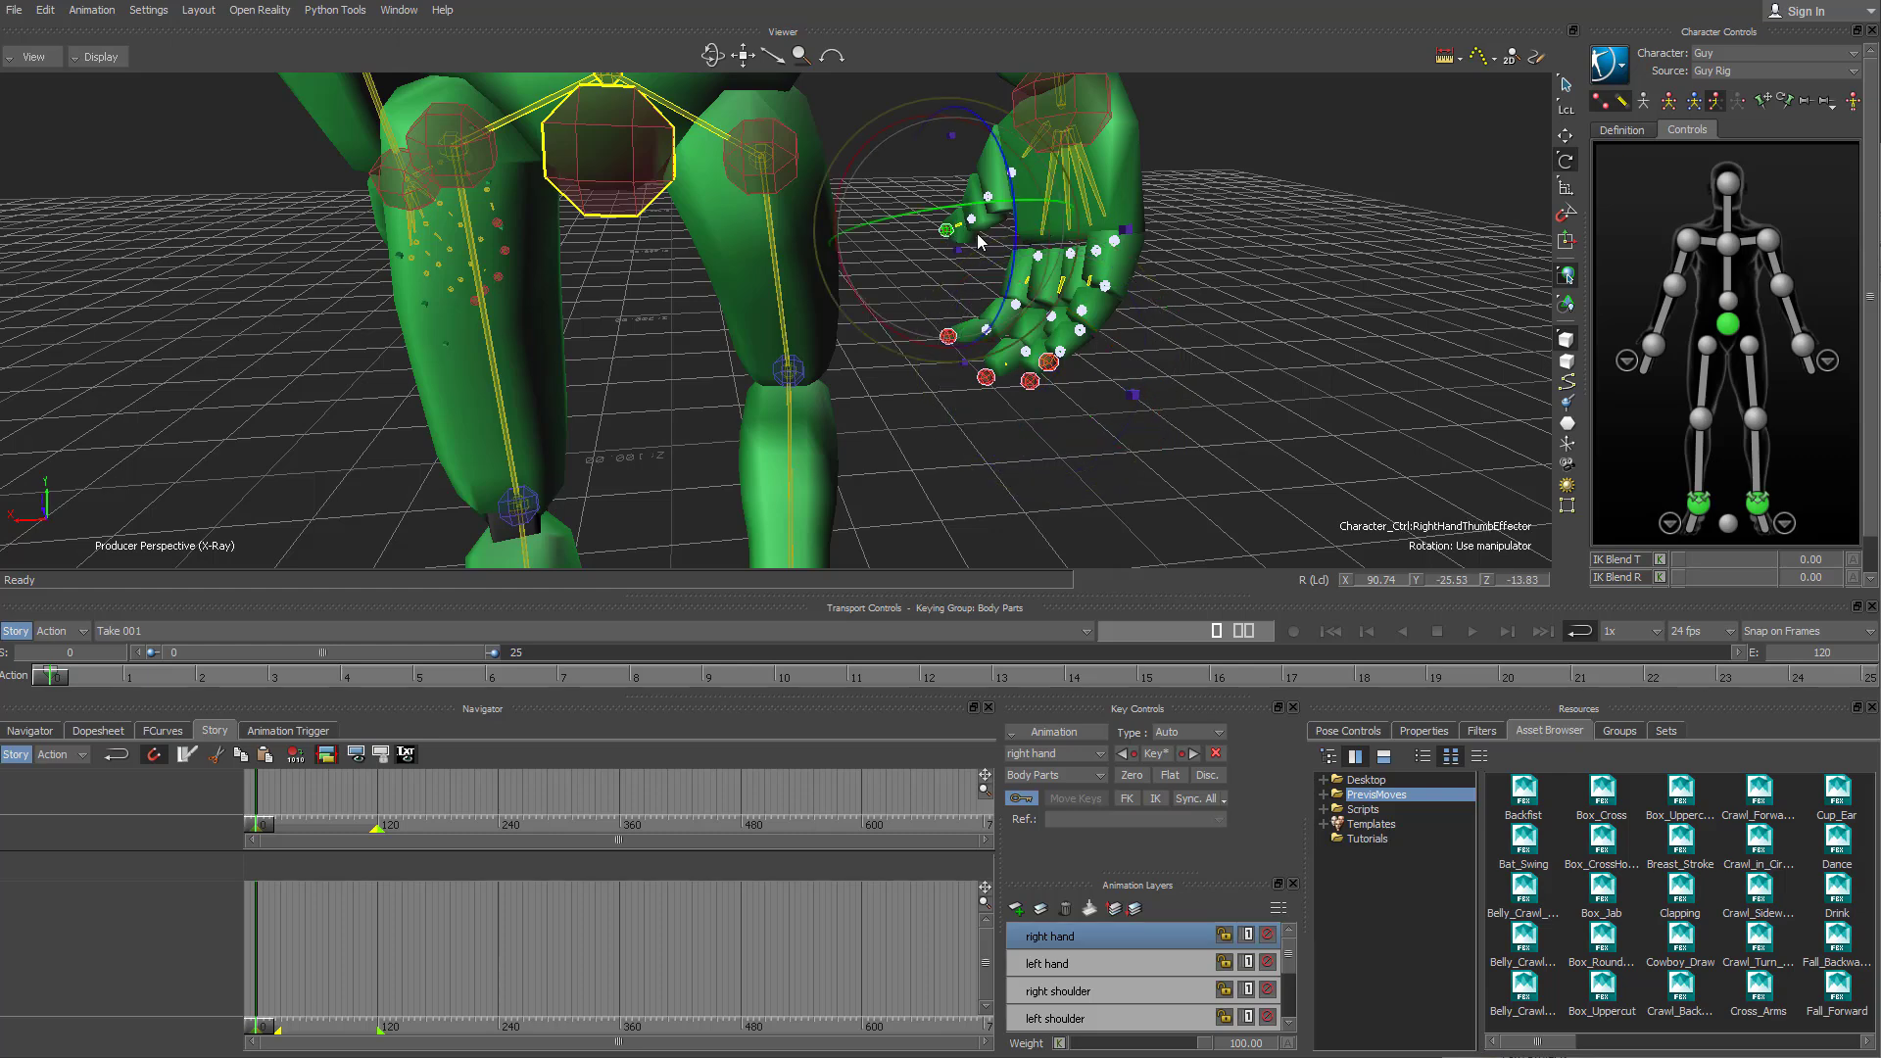
{"action": "left_click_drag", "start_coordinate": [1028, 253], "coordinate": [1041, 182]}
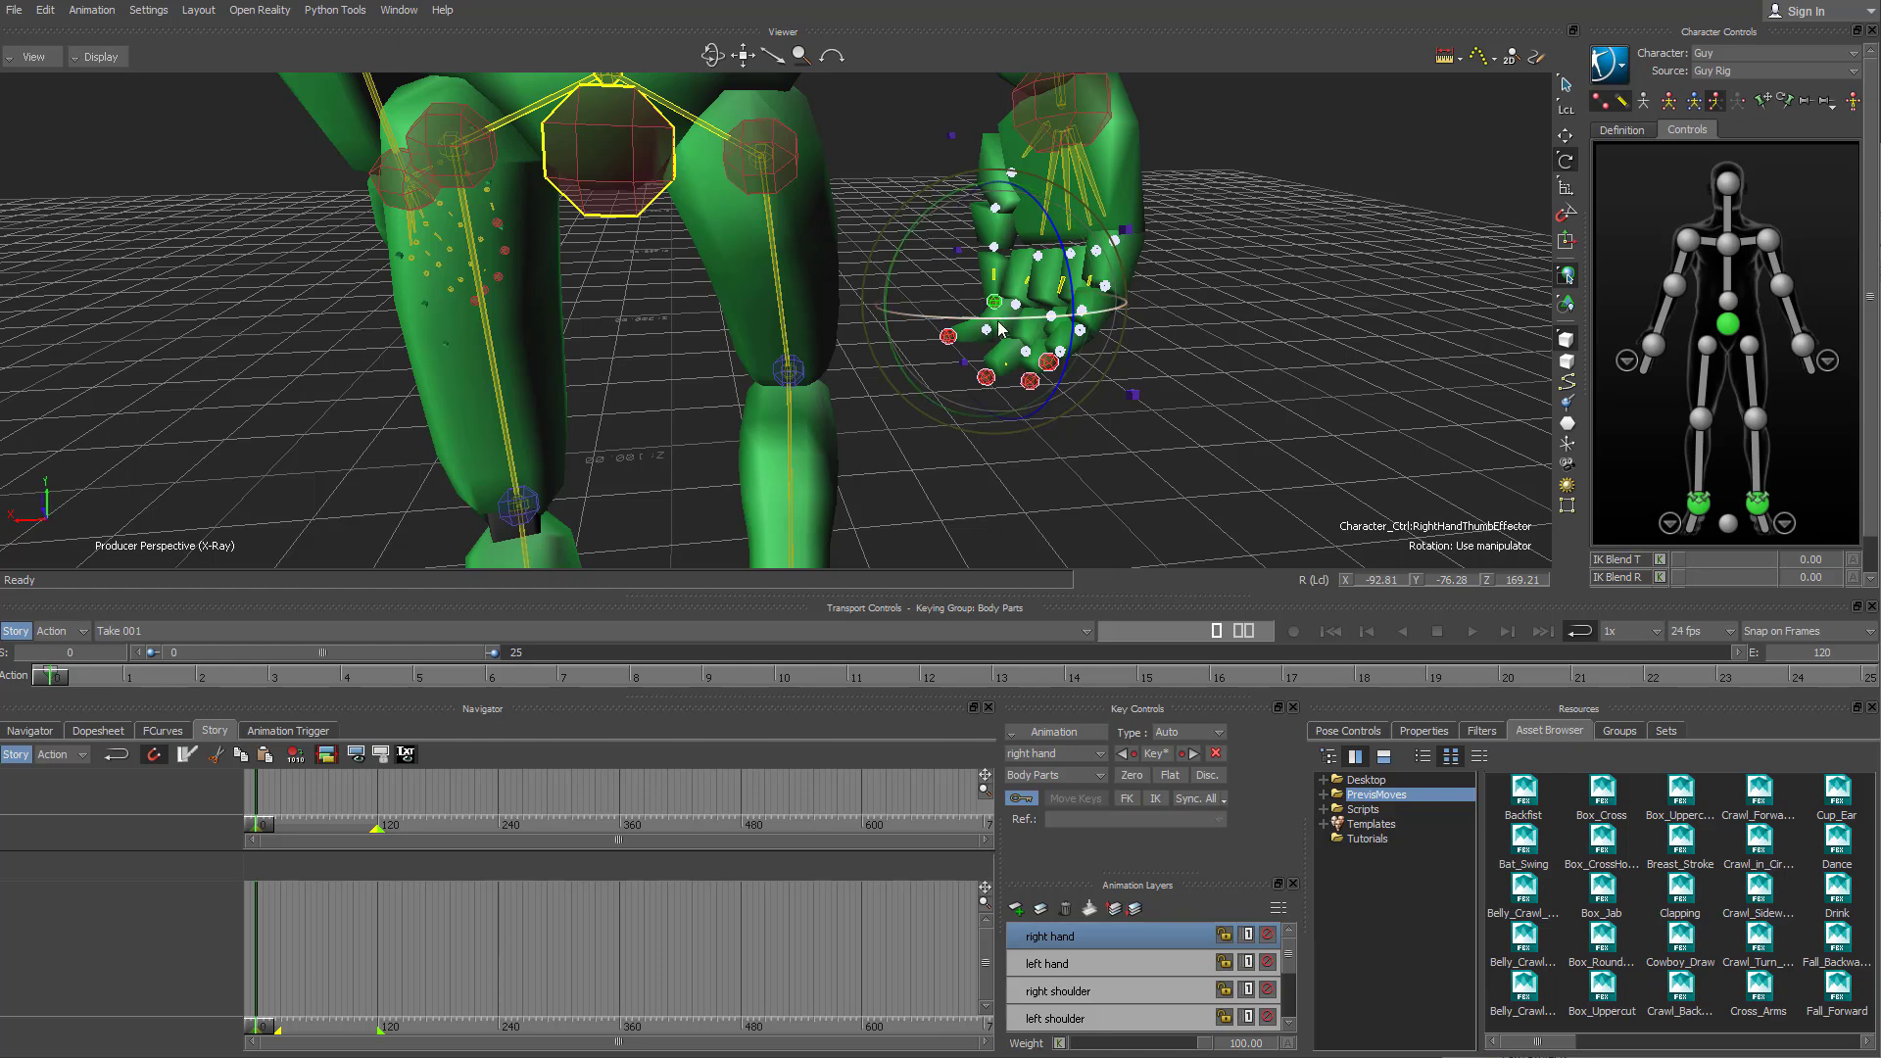
{"action": "left_click_drag", "start_coordinate": [1015, 318], "coordinate": [1037, 325]}
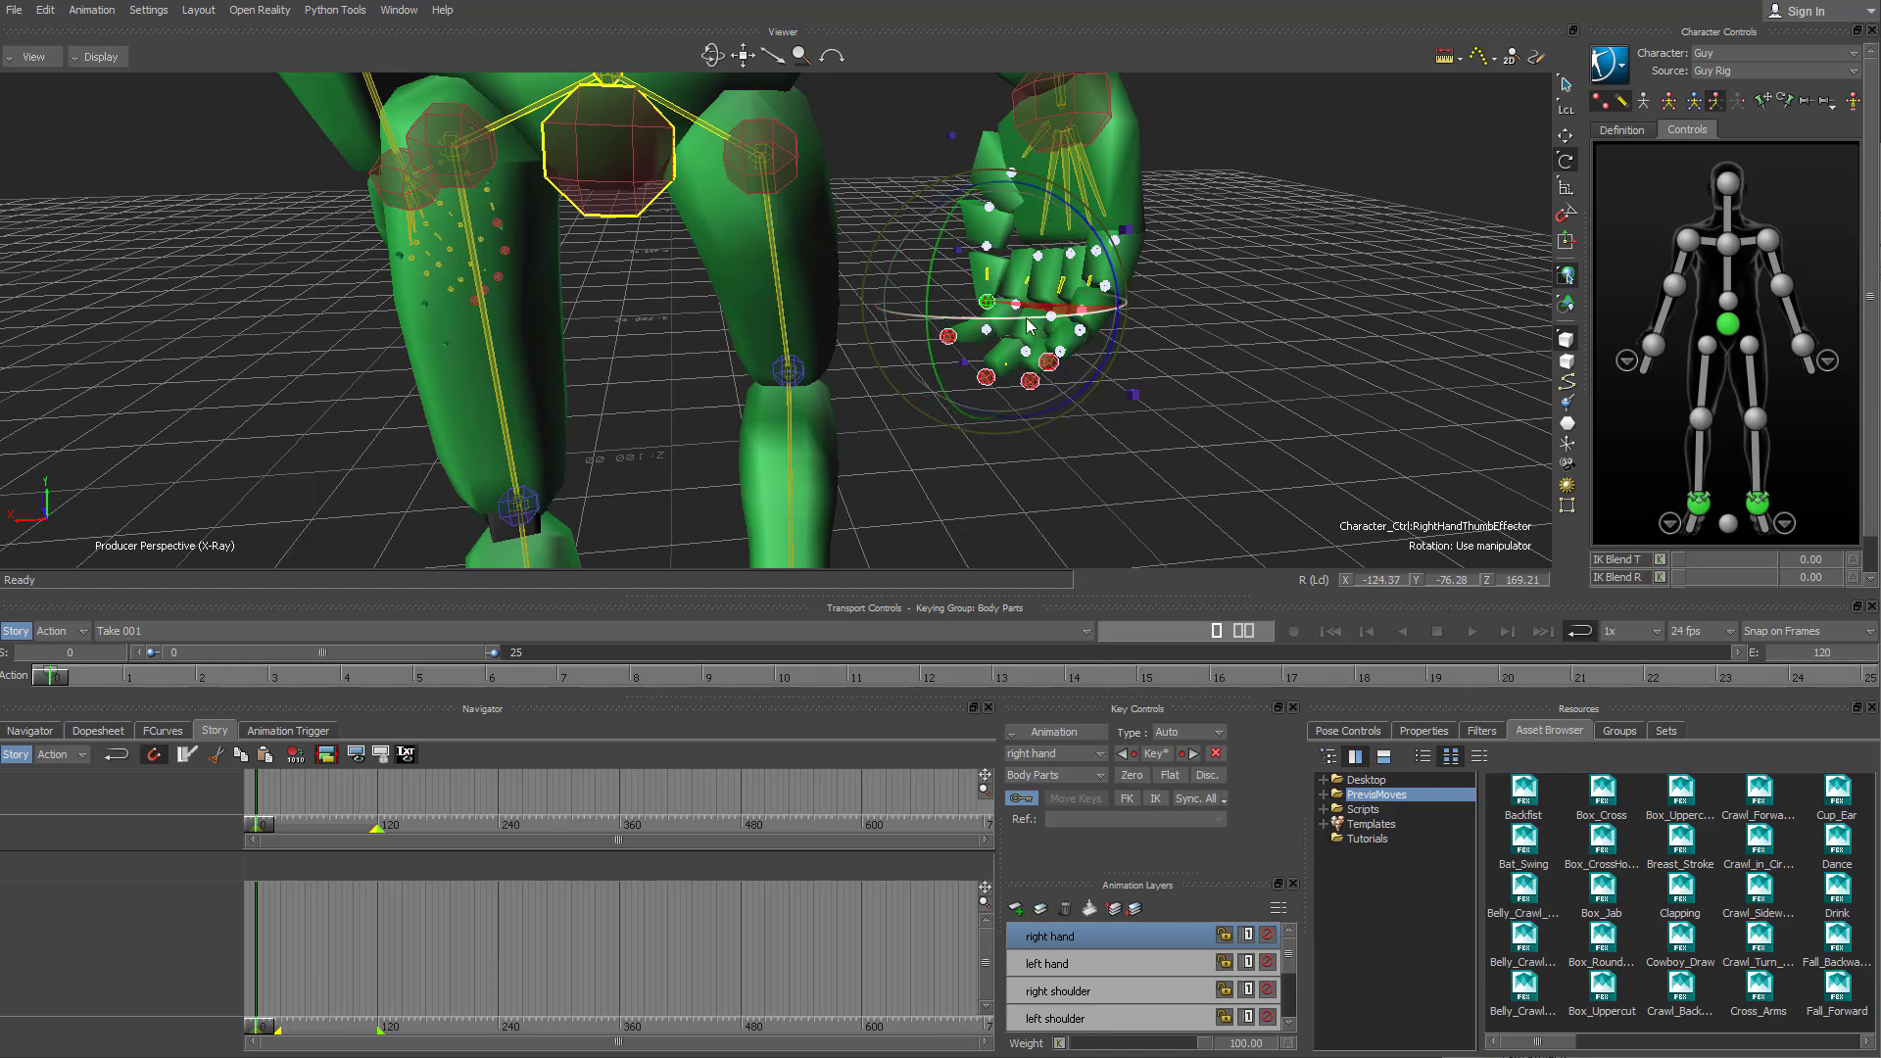
- Bend the last joint of the right thumb (RightHandThumb3) to about 64 degrees in Z
{"action": "left_click_drag", "start_coordinate": [1174, 208], "coordinate": [1057, 268], "text": "ctrl+shift"}
{"action": "left_click_drag", "start_coordinate": [1112, 177], "coordinate": [849, 208], "text": "ctrl+shift"}
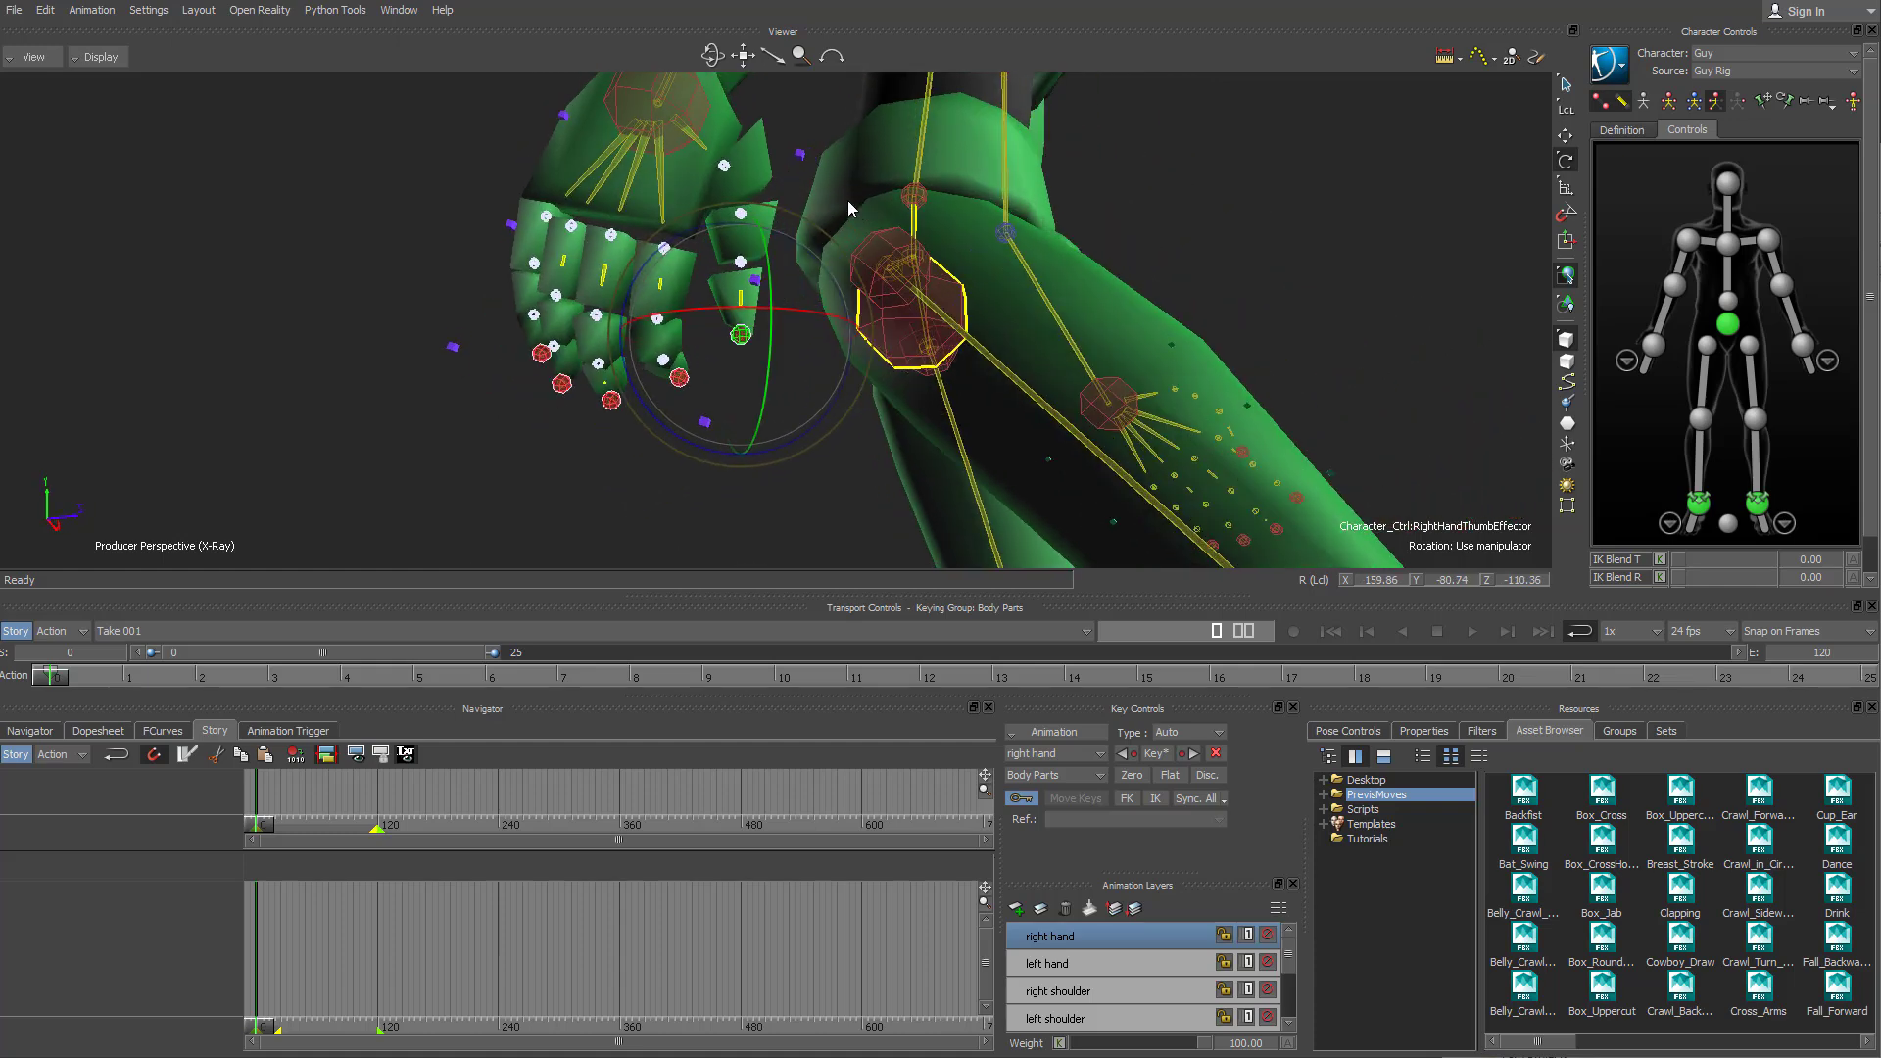
{"action": "left_click", "coordinate": [741, 297]}
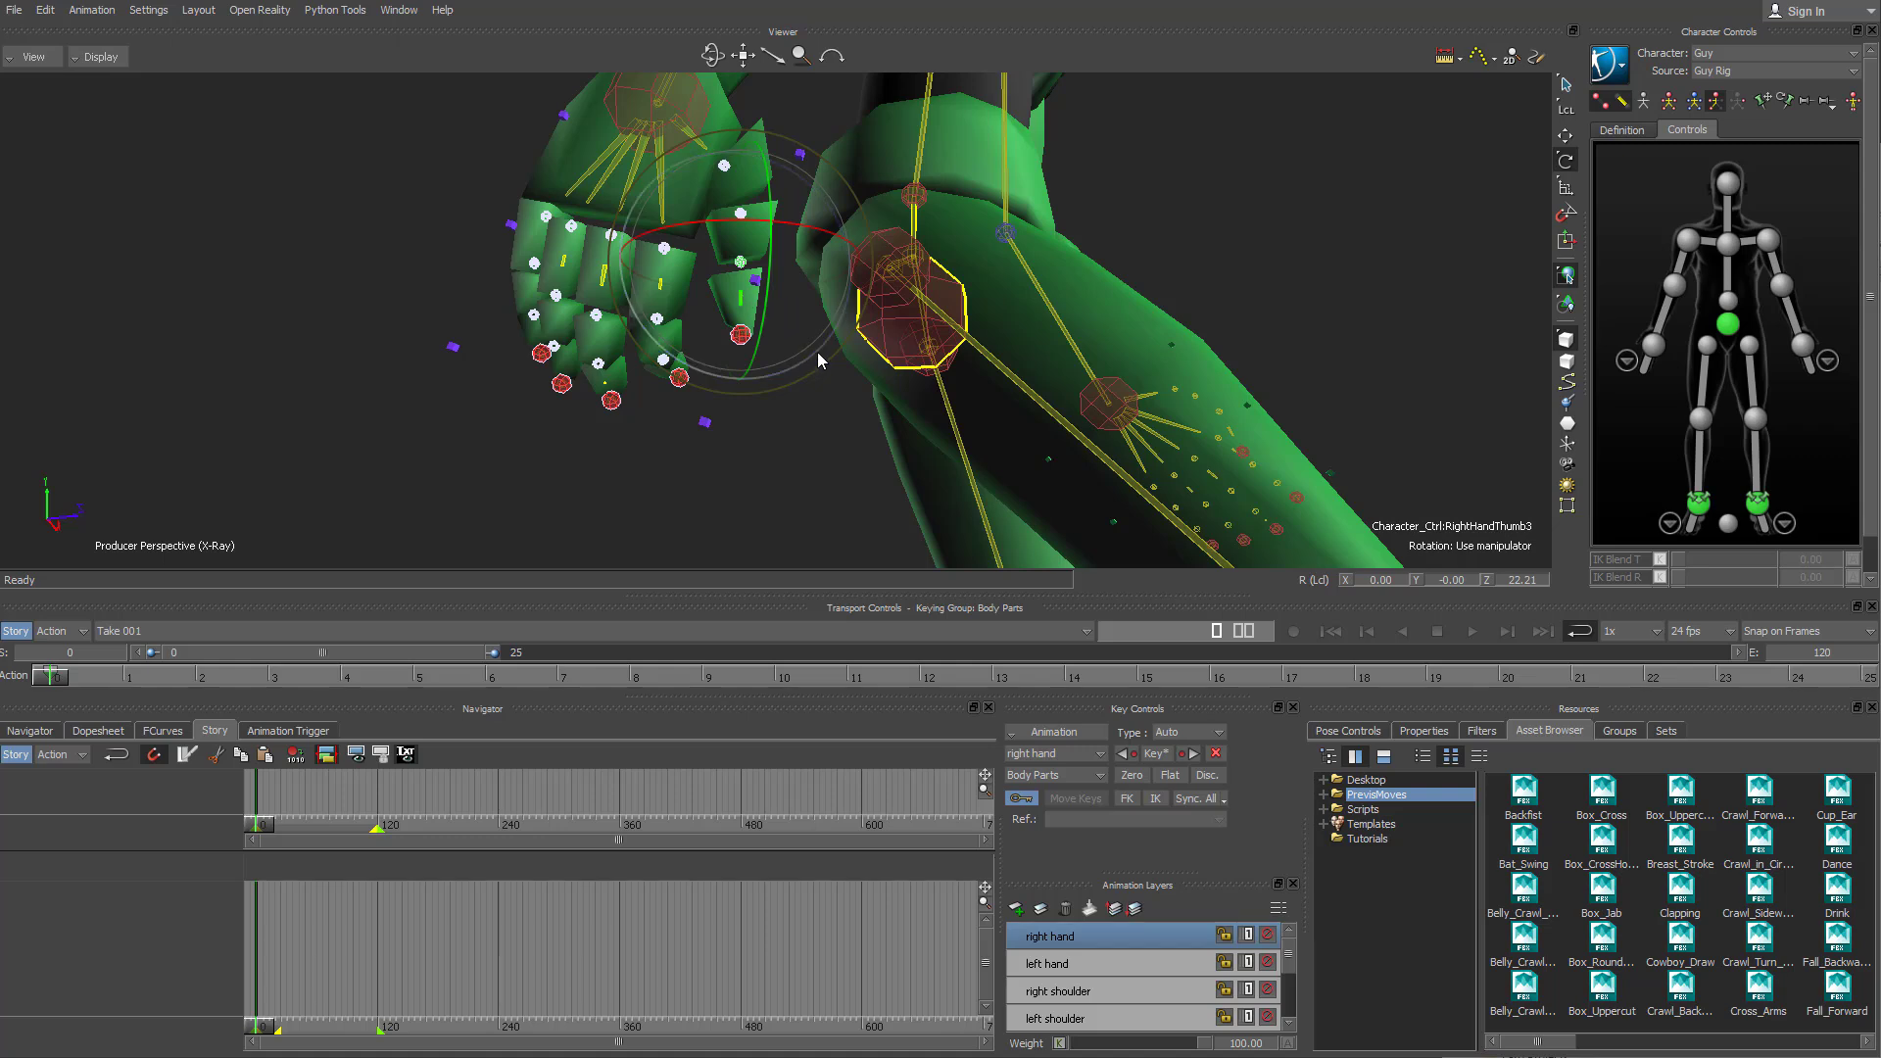
{"action": "left_click_drag", "start_coordinate": [817, 351], "coordinate": [765, 359]}
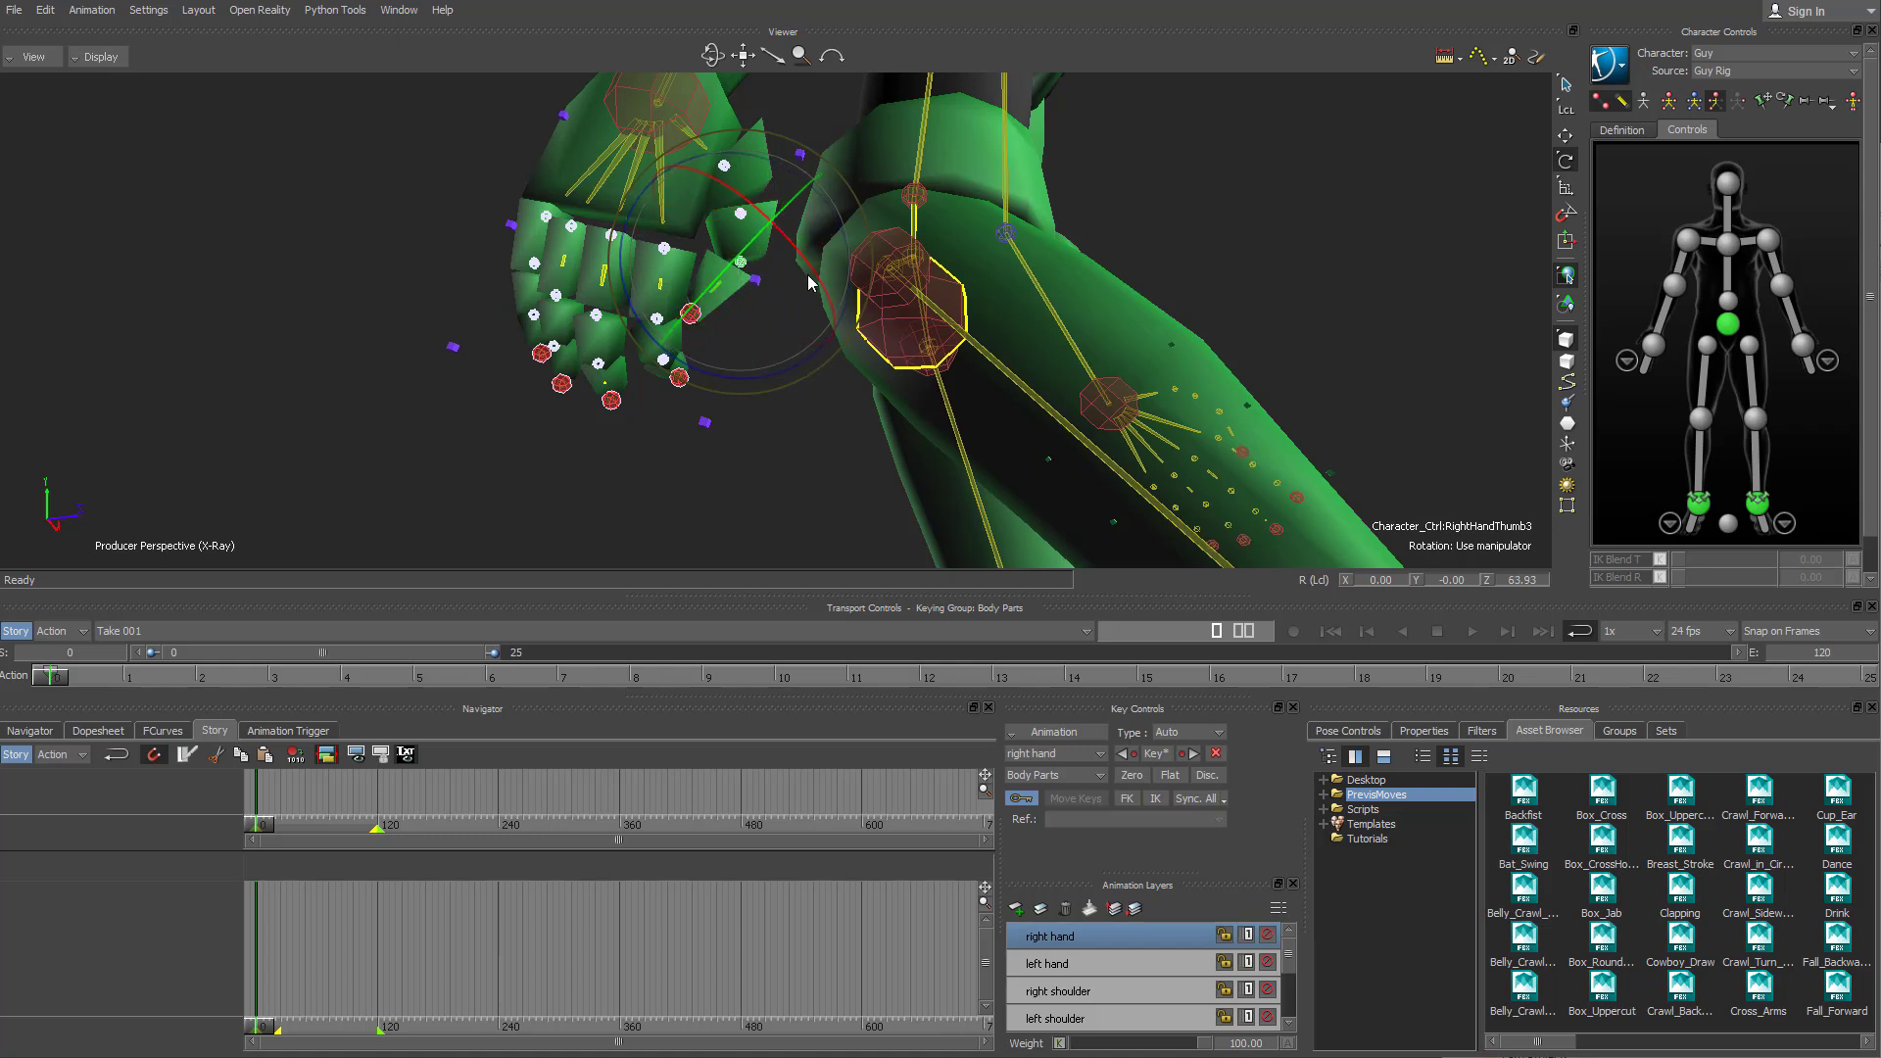
{"action": "left_click_drag", "start_coordinate": [809, 274], "coordinate": [686, 329]}
{"action": "left_click", "coordinate": [408, 195]}
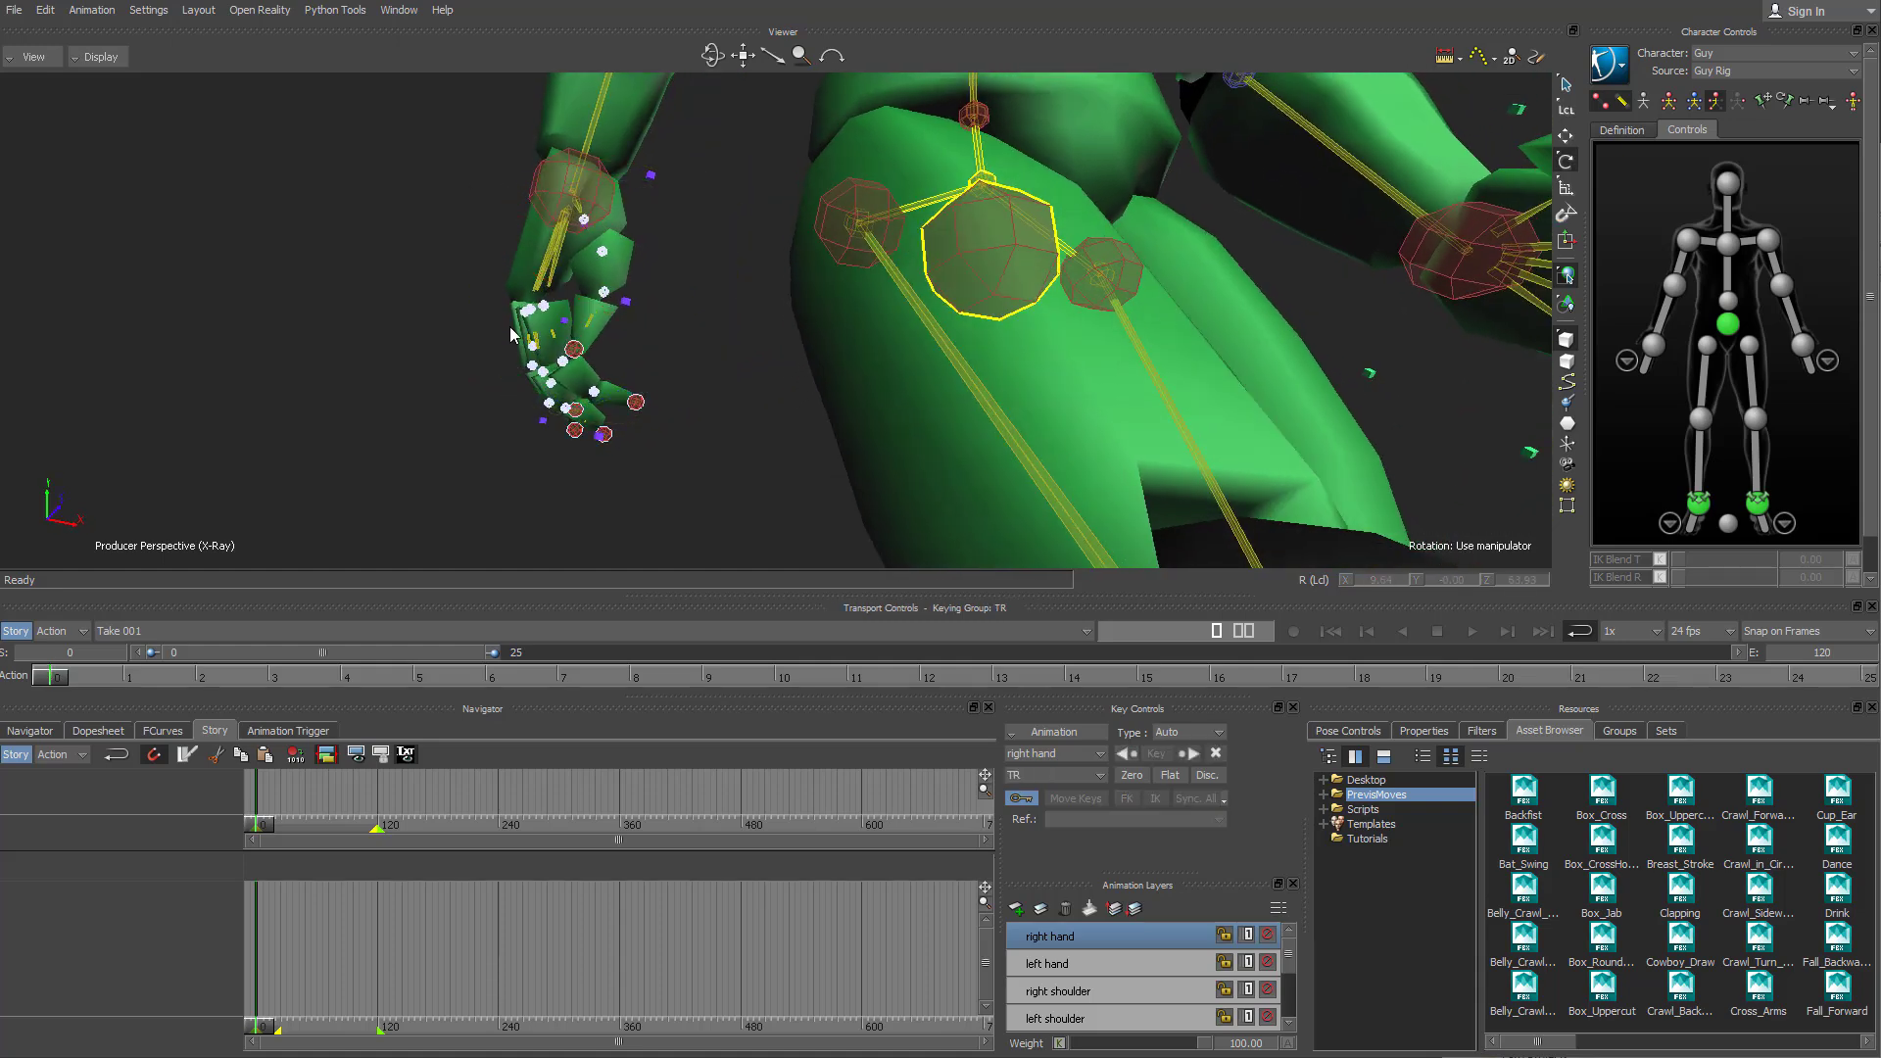
- Rotate the right thumb effector slightly to move the thumb away from the palm
{"action": "left_click", "coordinate": [575, 349]}
{"action": "left_click_drag", "start_coordinate": [578, 241], "coordinate": [395, 307]}
{"action": "left_click", "coordinate": [446, 324]}
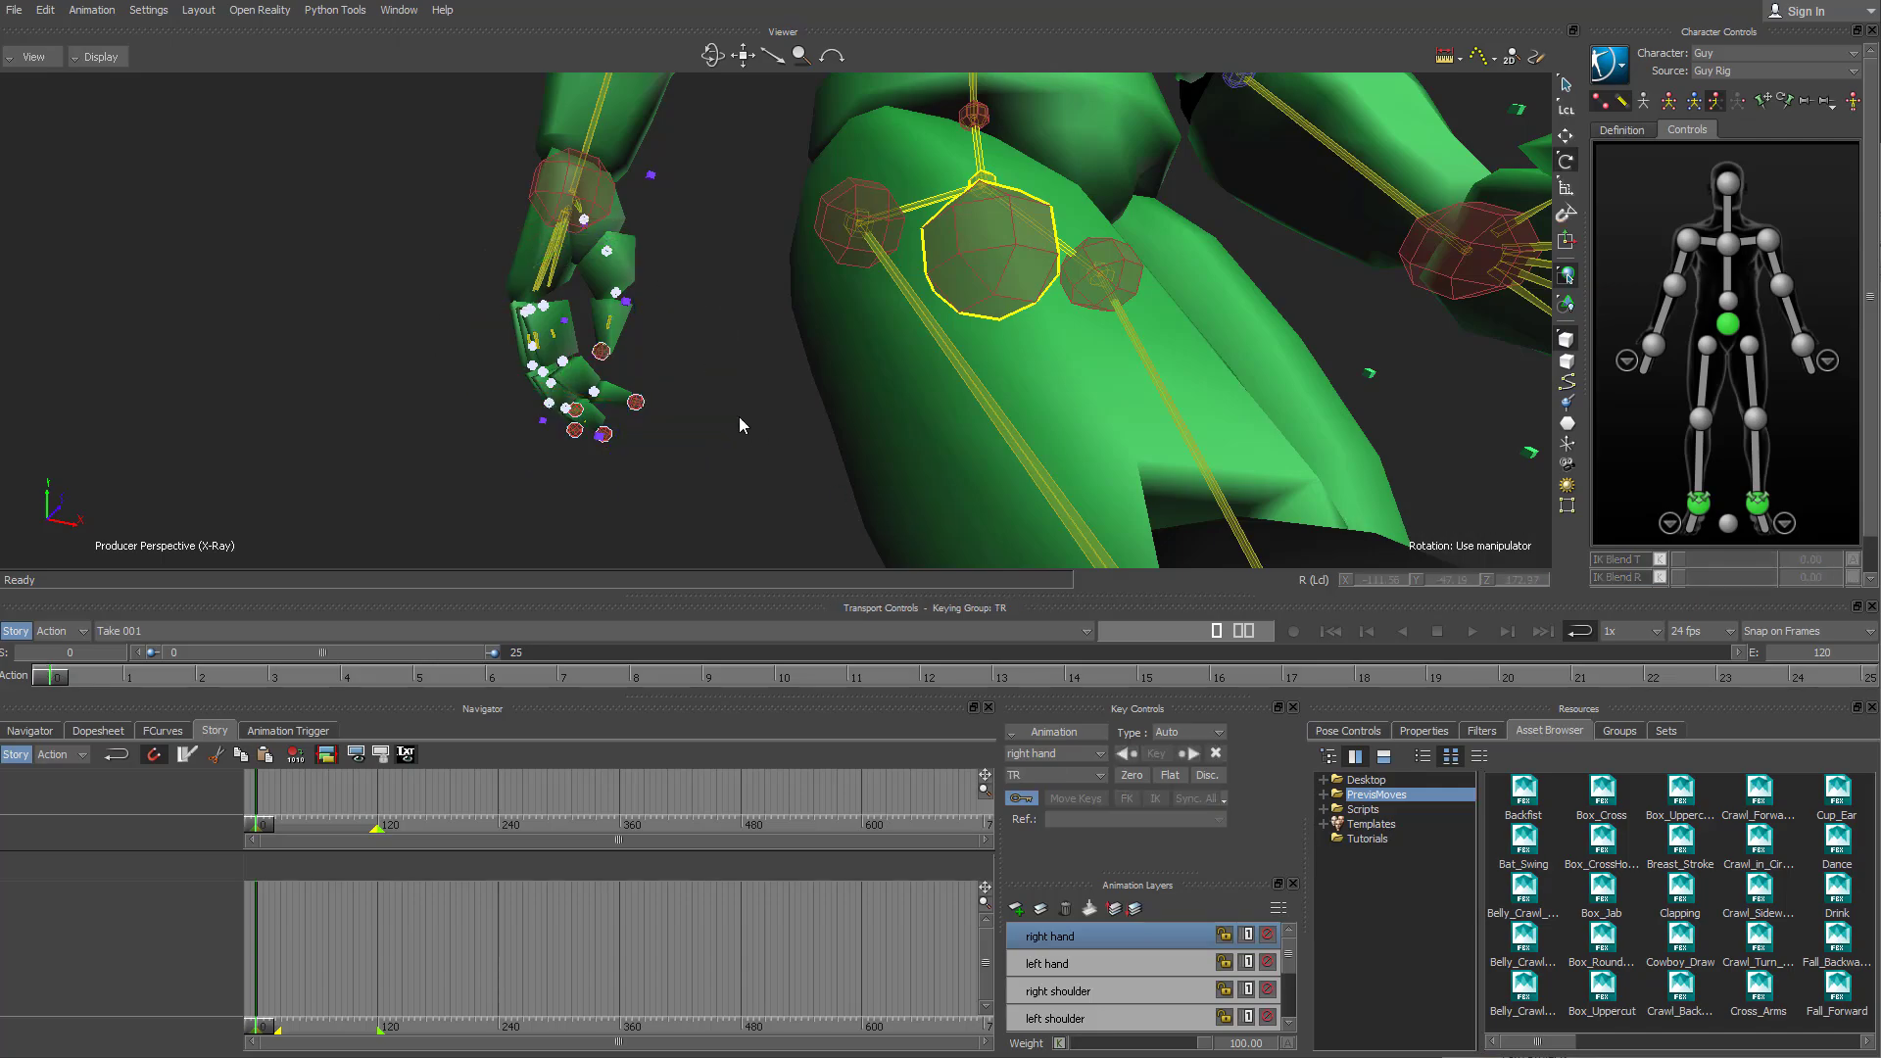
- Play the walk cycle with the whole character in view and set the viewer display to Models Only
{"action": "left_click_drag", "start_coordinate": [738, 416], "coordinate": [529, 376], "text": "ctrl"}
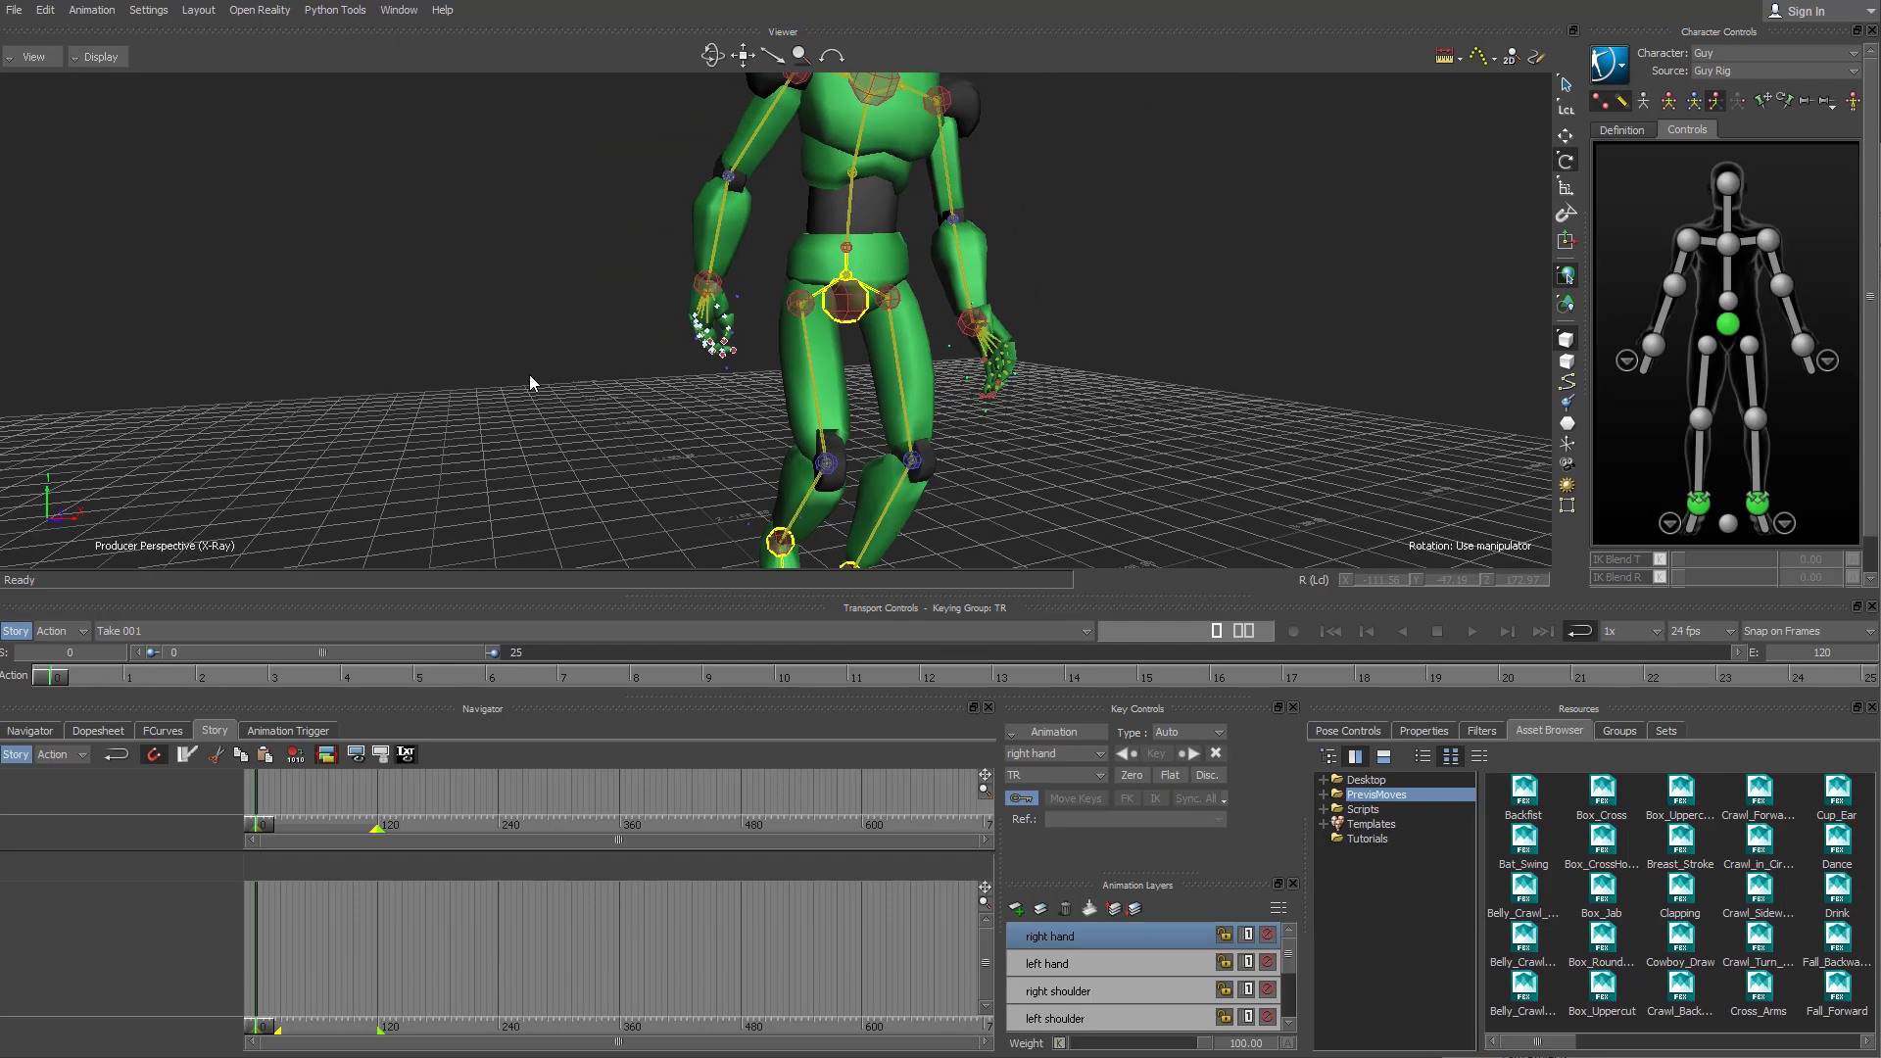
{"action": "left_click", "coordinate": [1471, 631]}
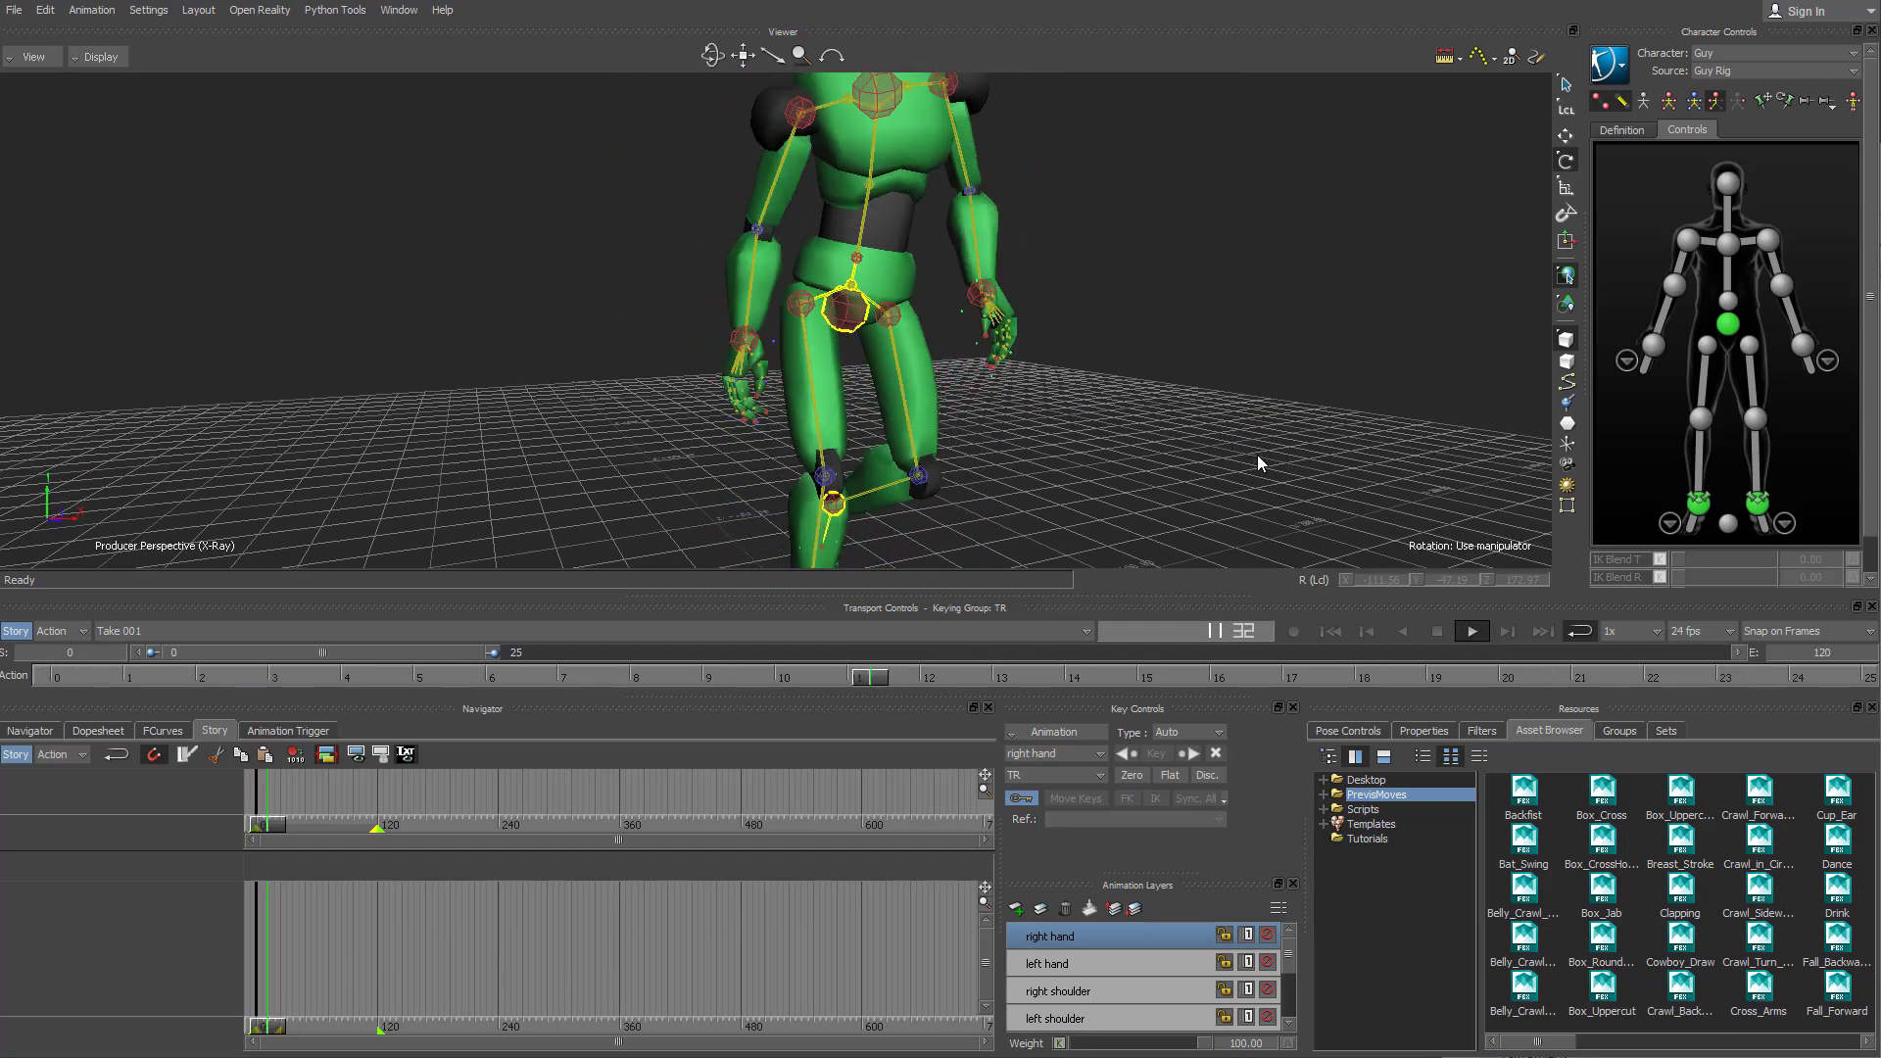
{"action": "left_click_drag", "start_coordinate": [1180, 451], "coordinate": [980, 368], "text": "ctrl+shift"}
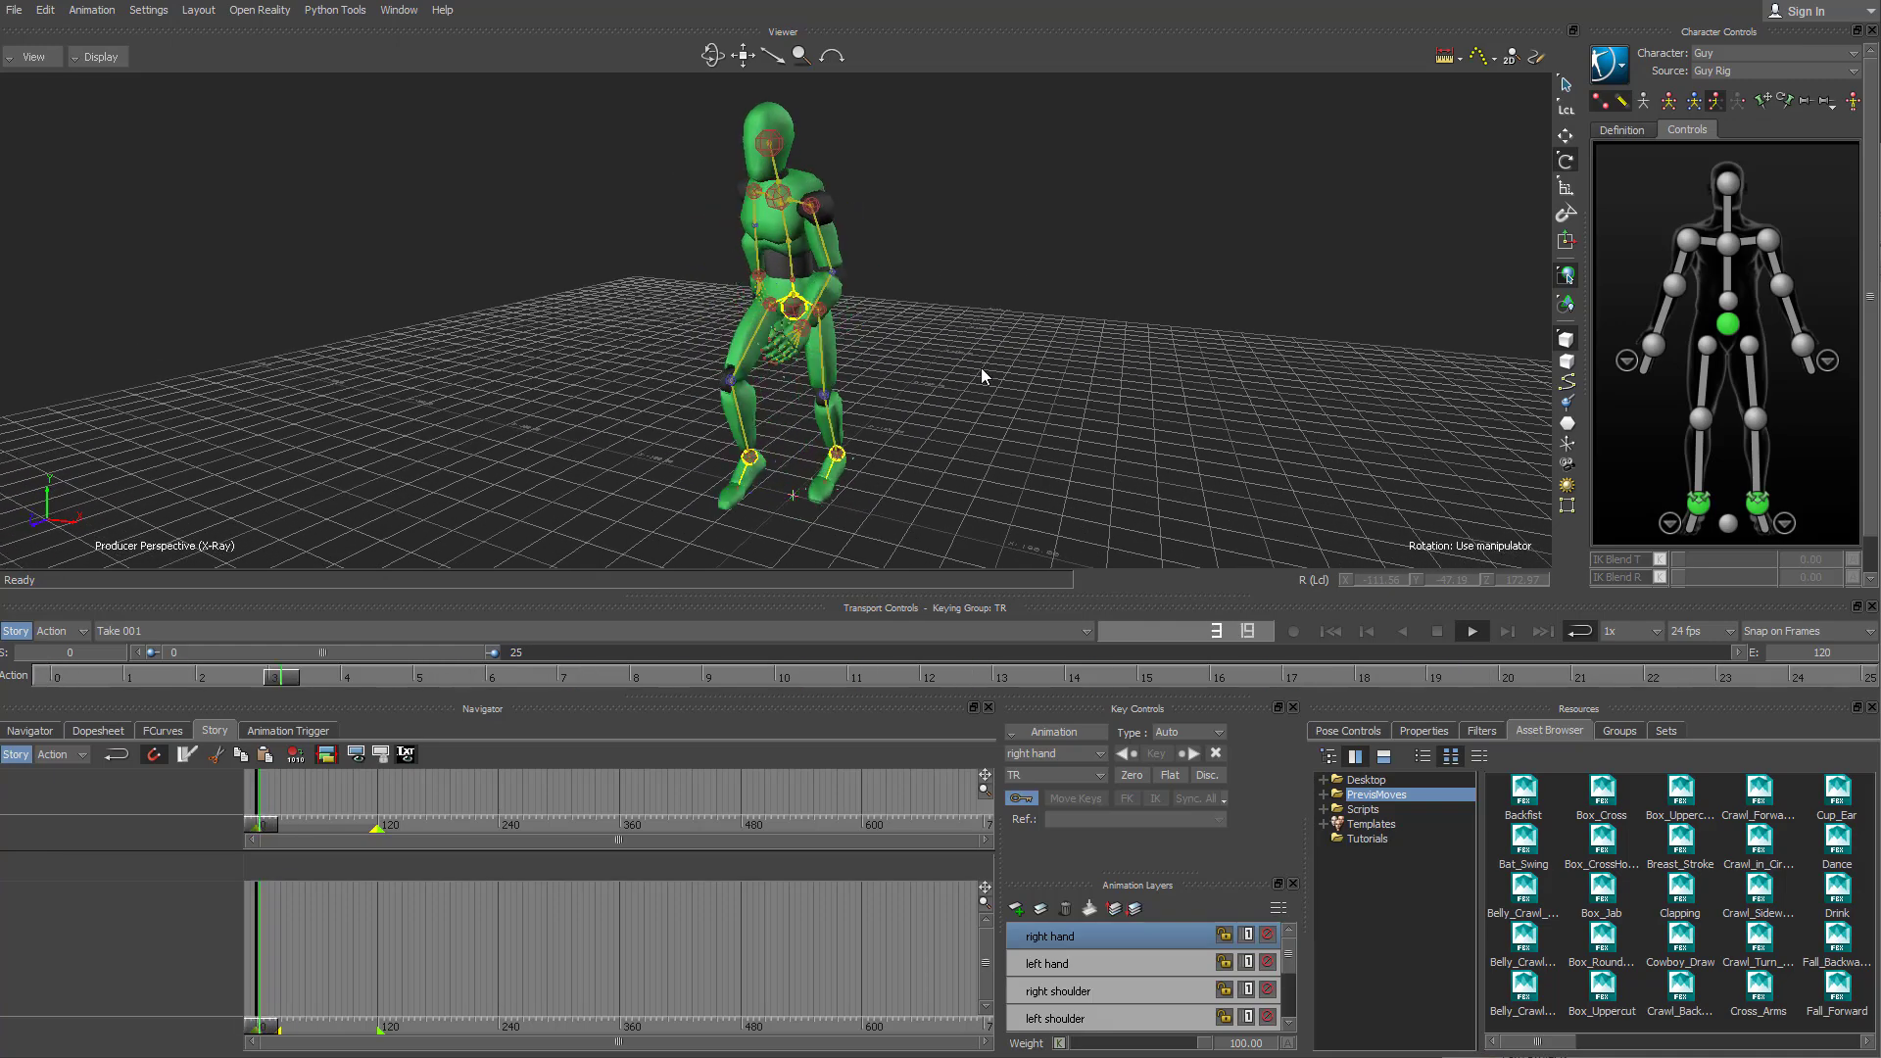
{"action": "left_click", "coordinate": [108, 61]}
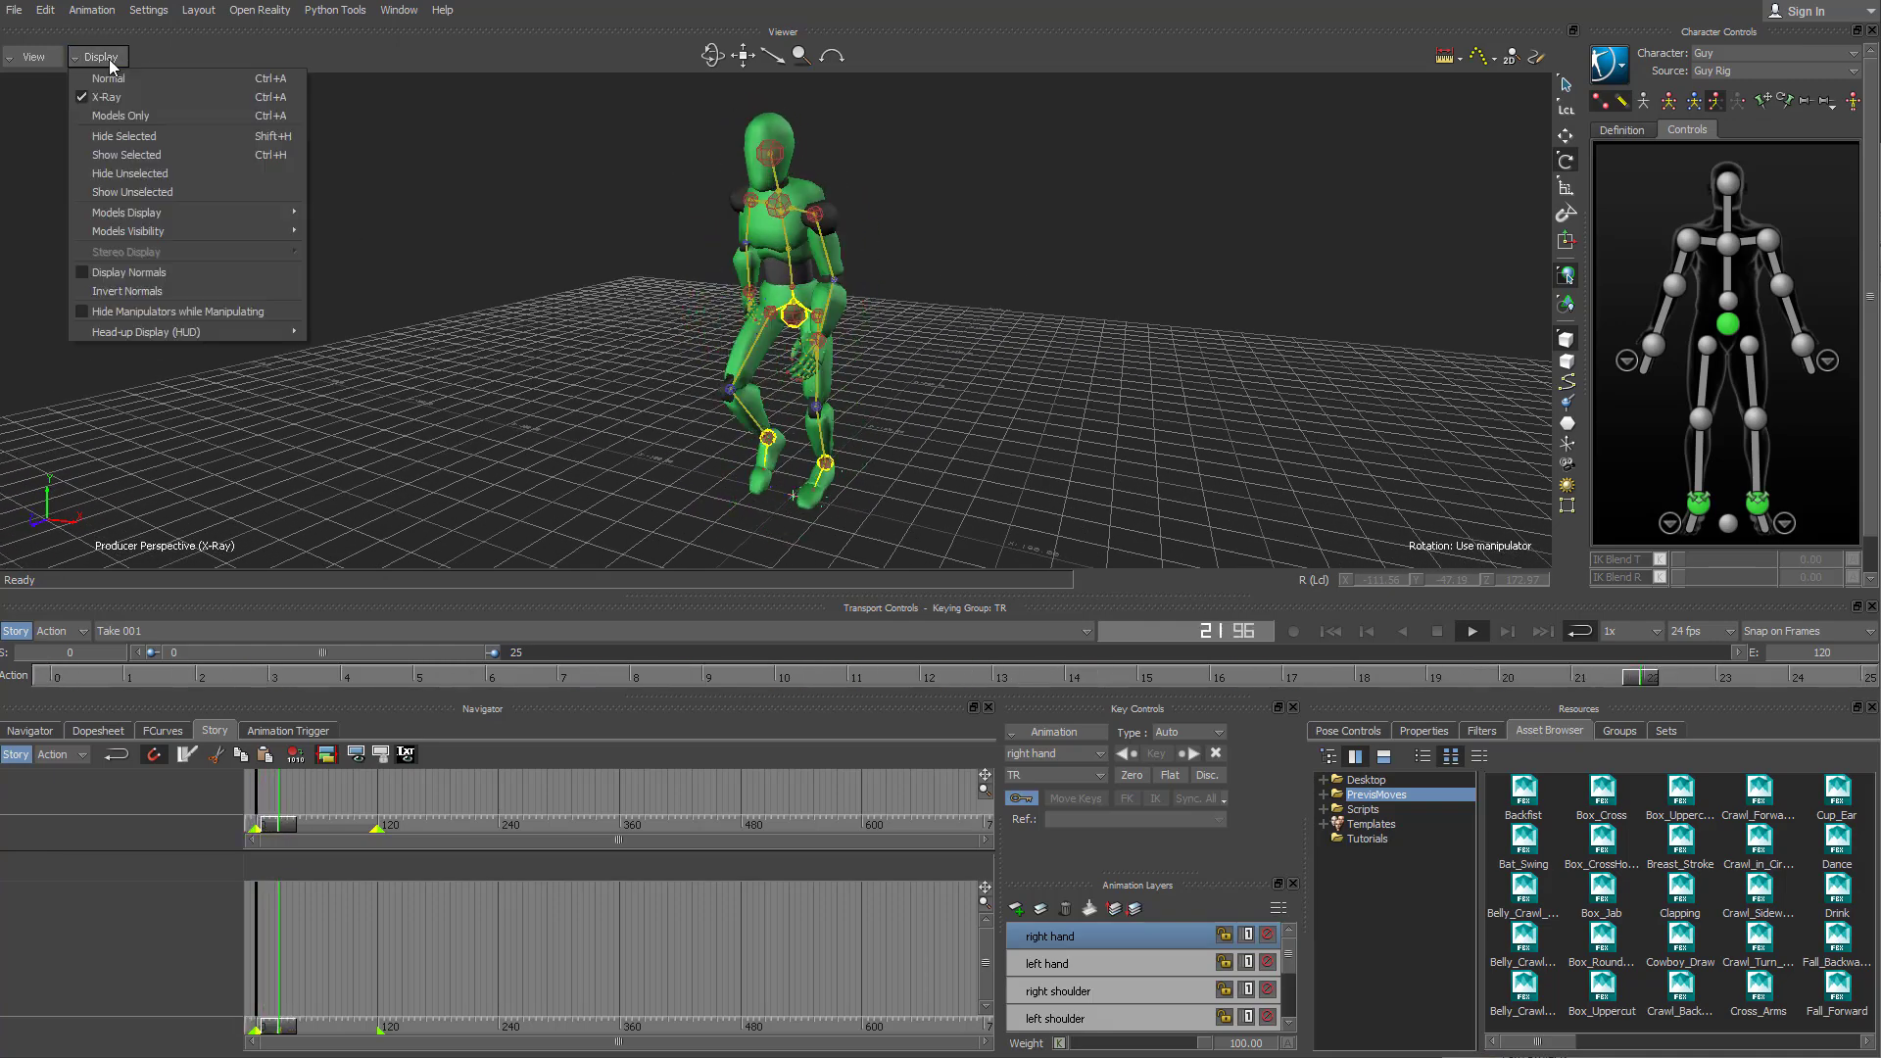
{"action": "left_click", "coordinate": [120, 117]}
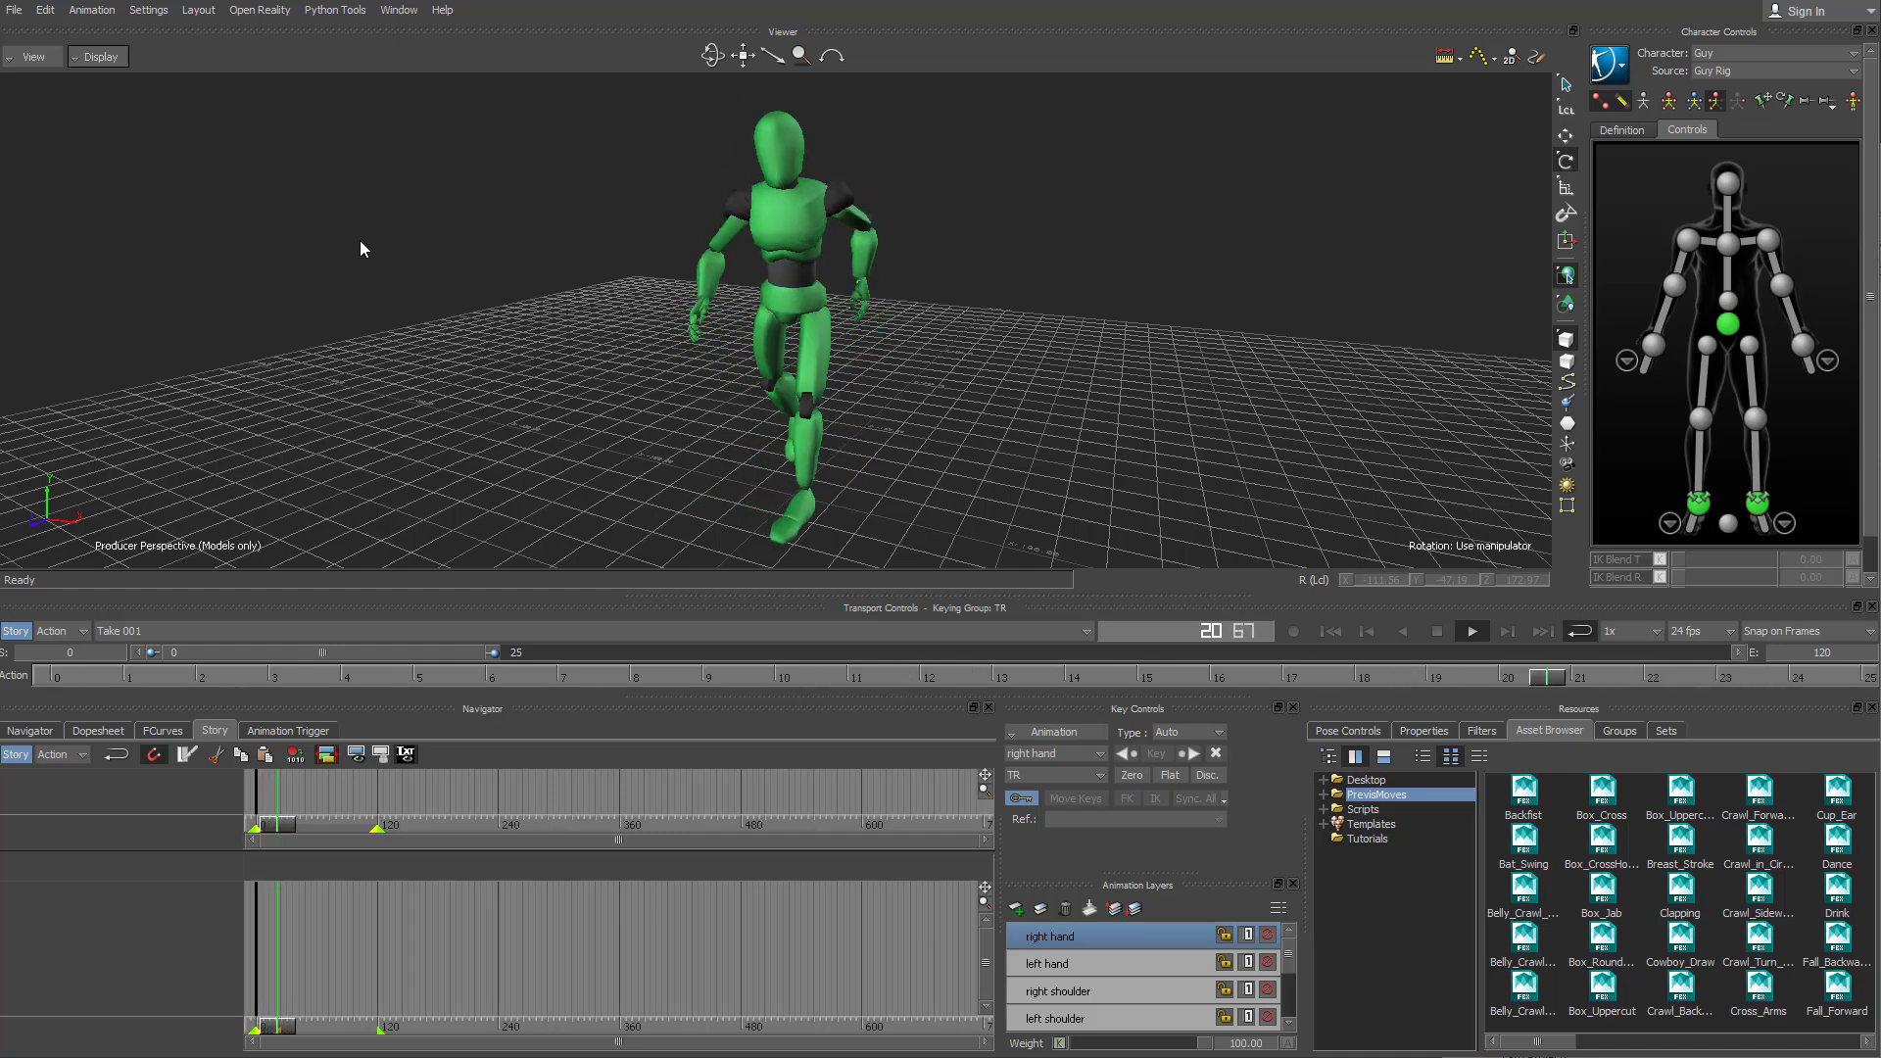
{"action": "left_click_drag", "start_coordinate": [1089, 238], "coordinate": [1028, 290], "text": "ctrl+shift"}
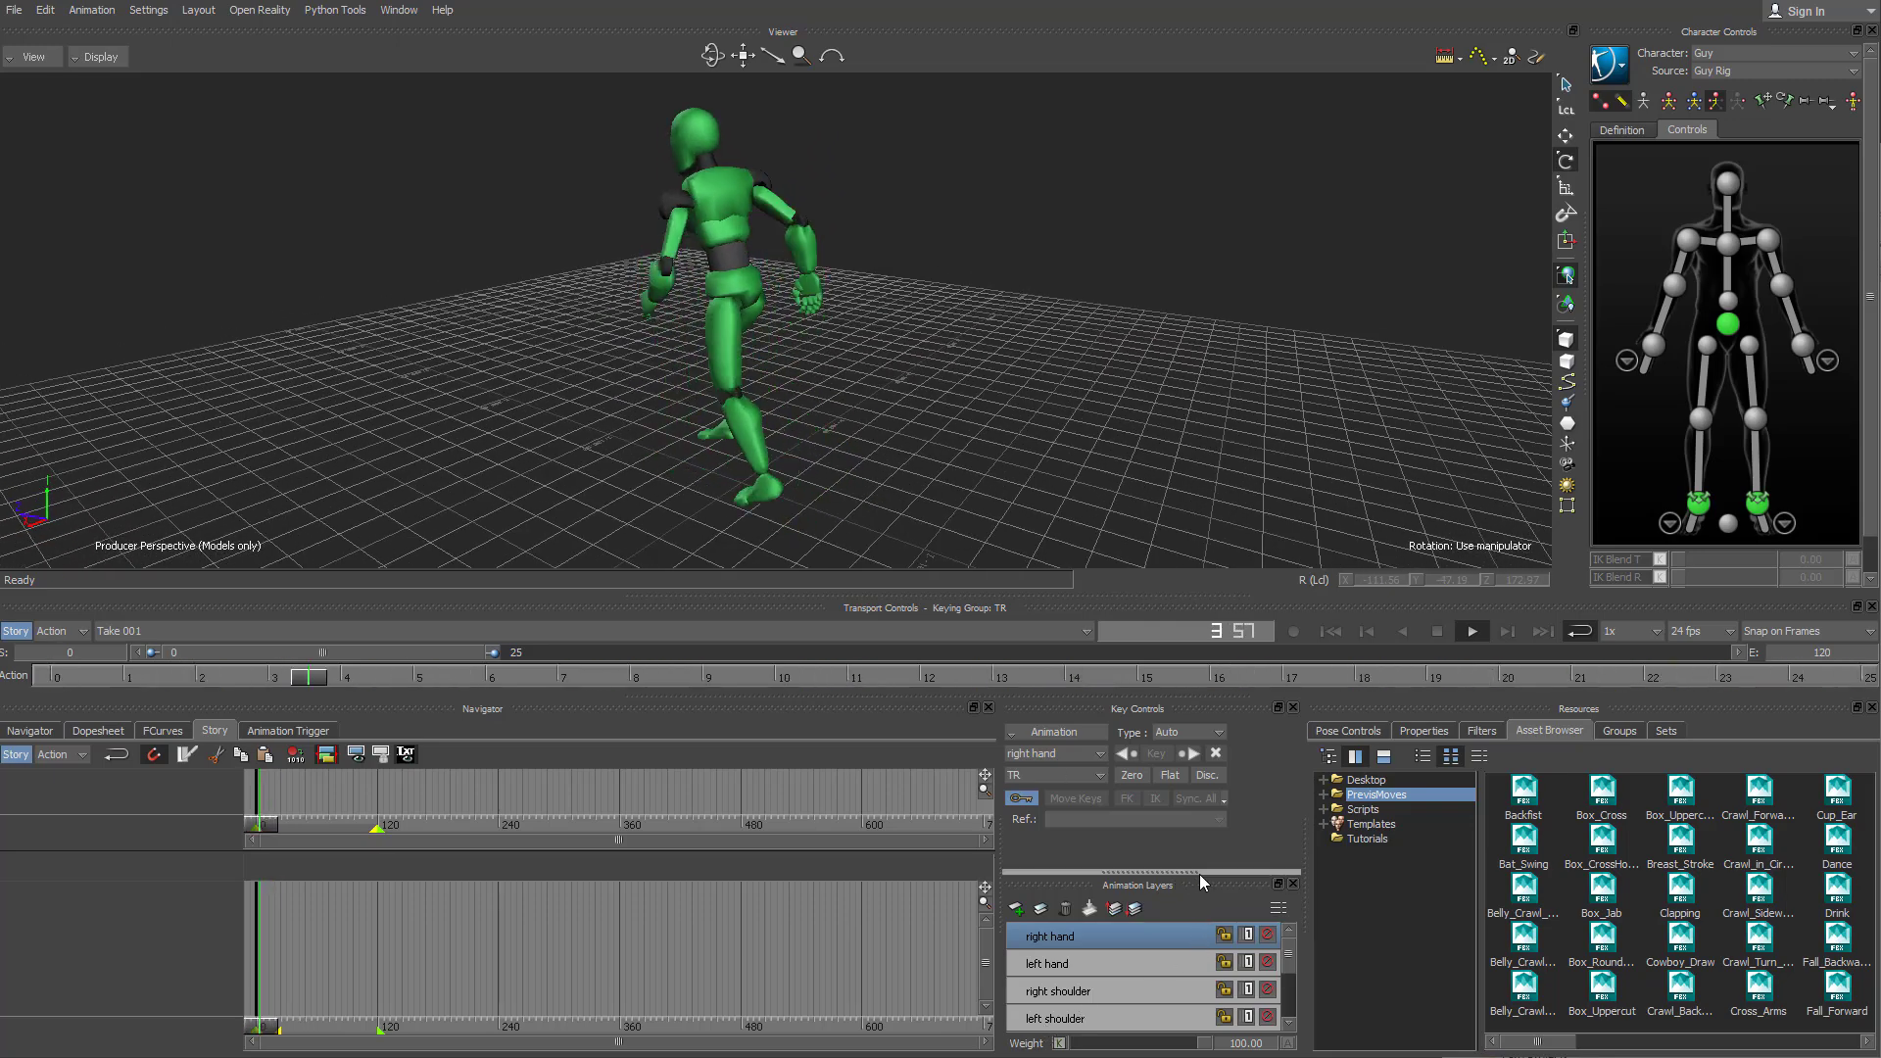
- Stop playback and merge all animation layers from "right hand" down to BaseAnimation, with Delete Merged Layers enabled
{"action": "left_click_drag", "start_coordinate": [1199, 874], "coordinate": [1199, 843]}
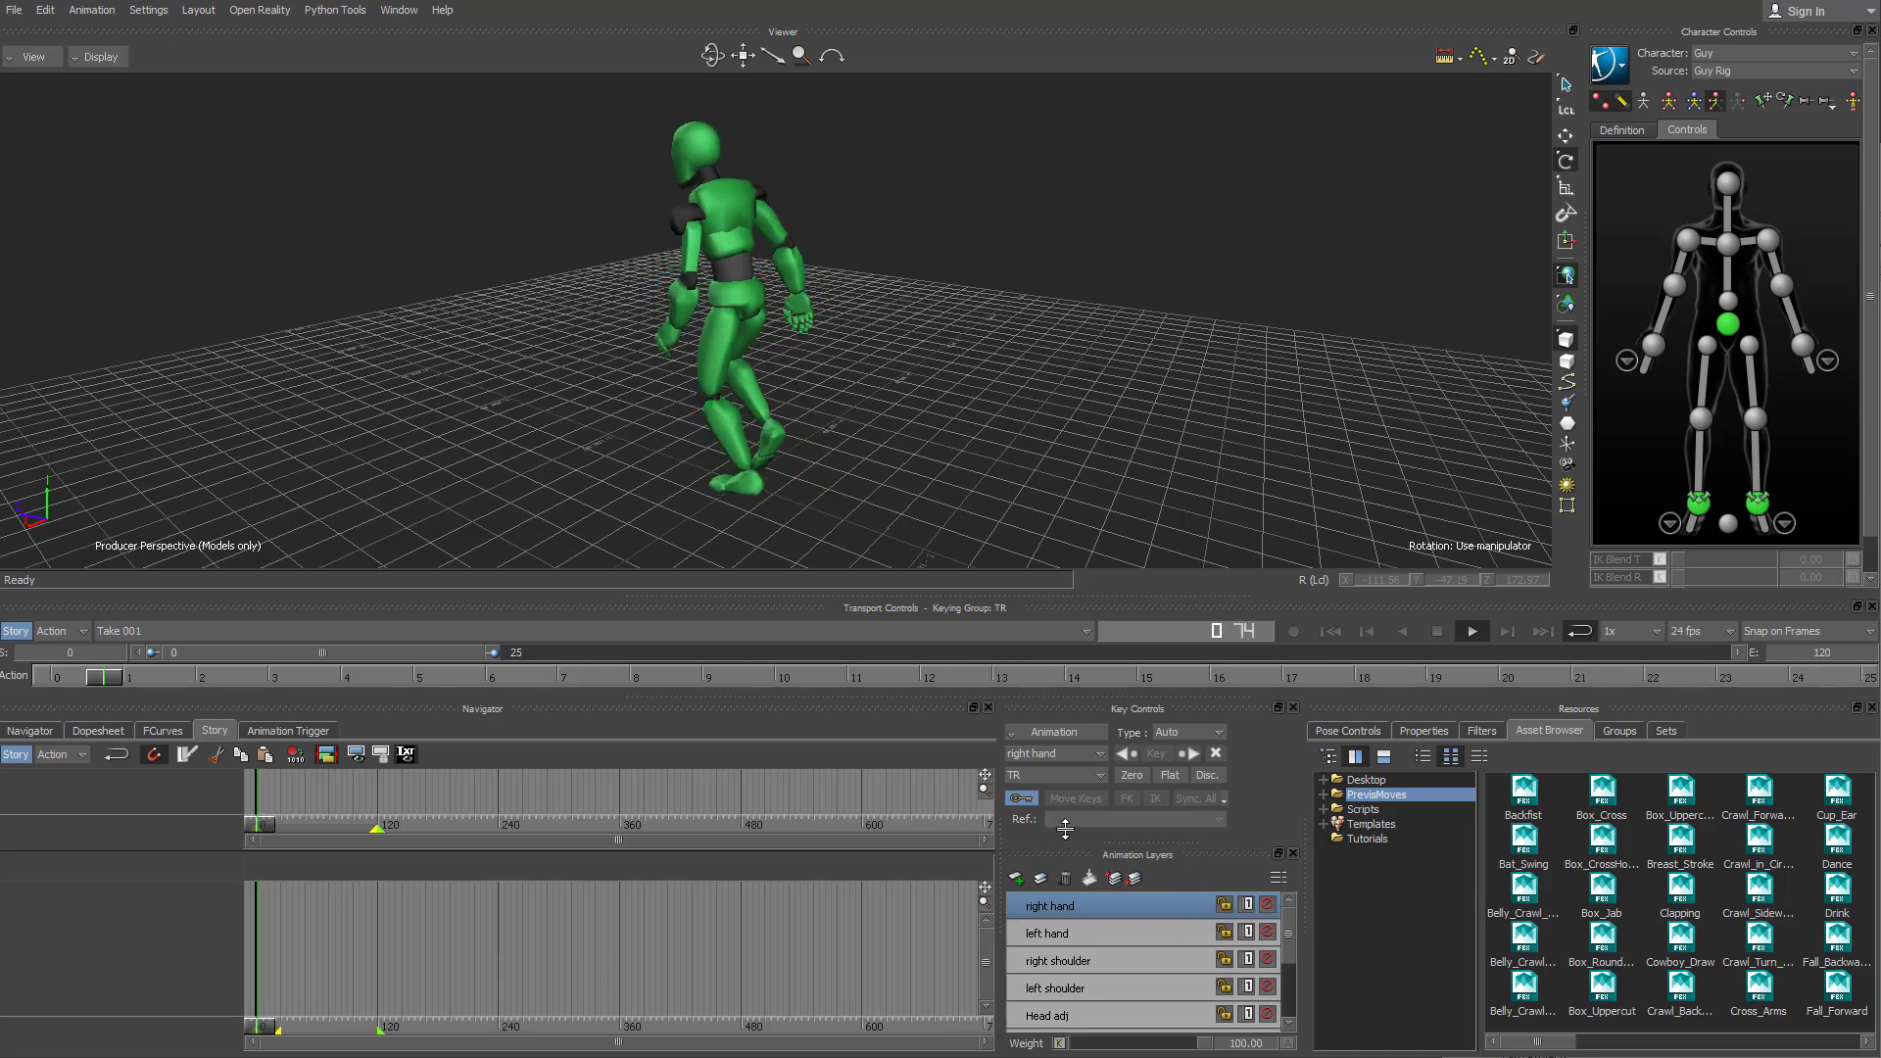
{"action": "left_click_drag", "start_coordinate": [1140, 588], "coordinate": [1140, 487]}
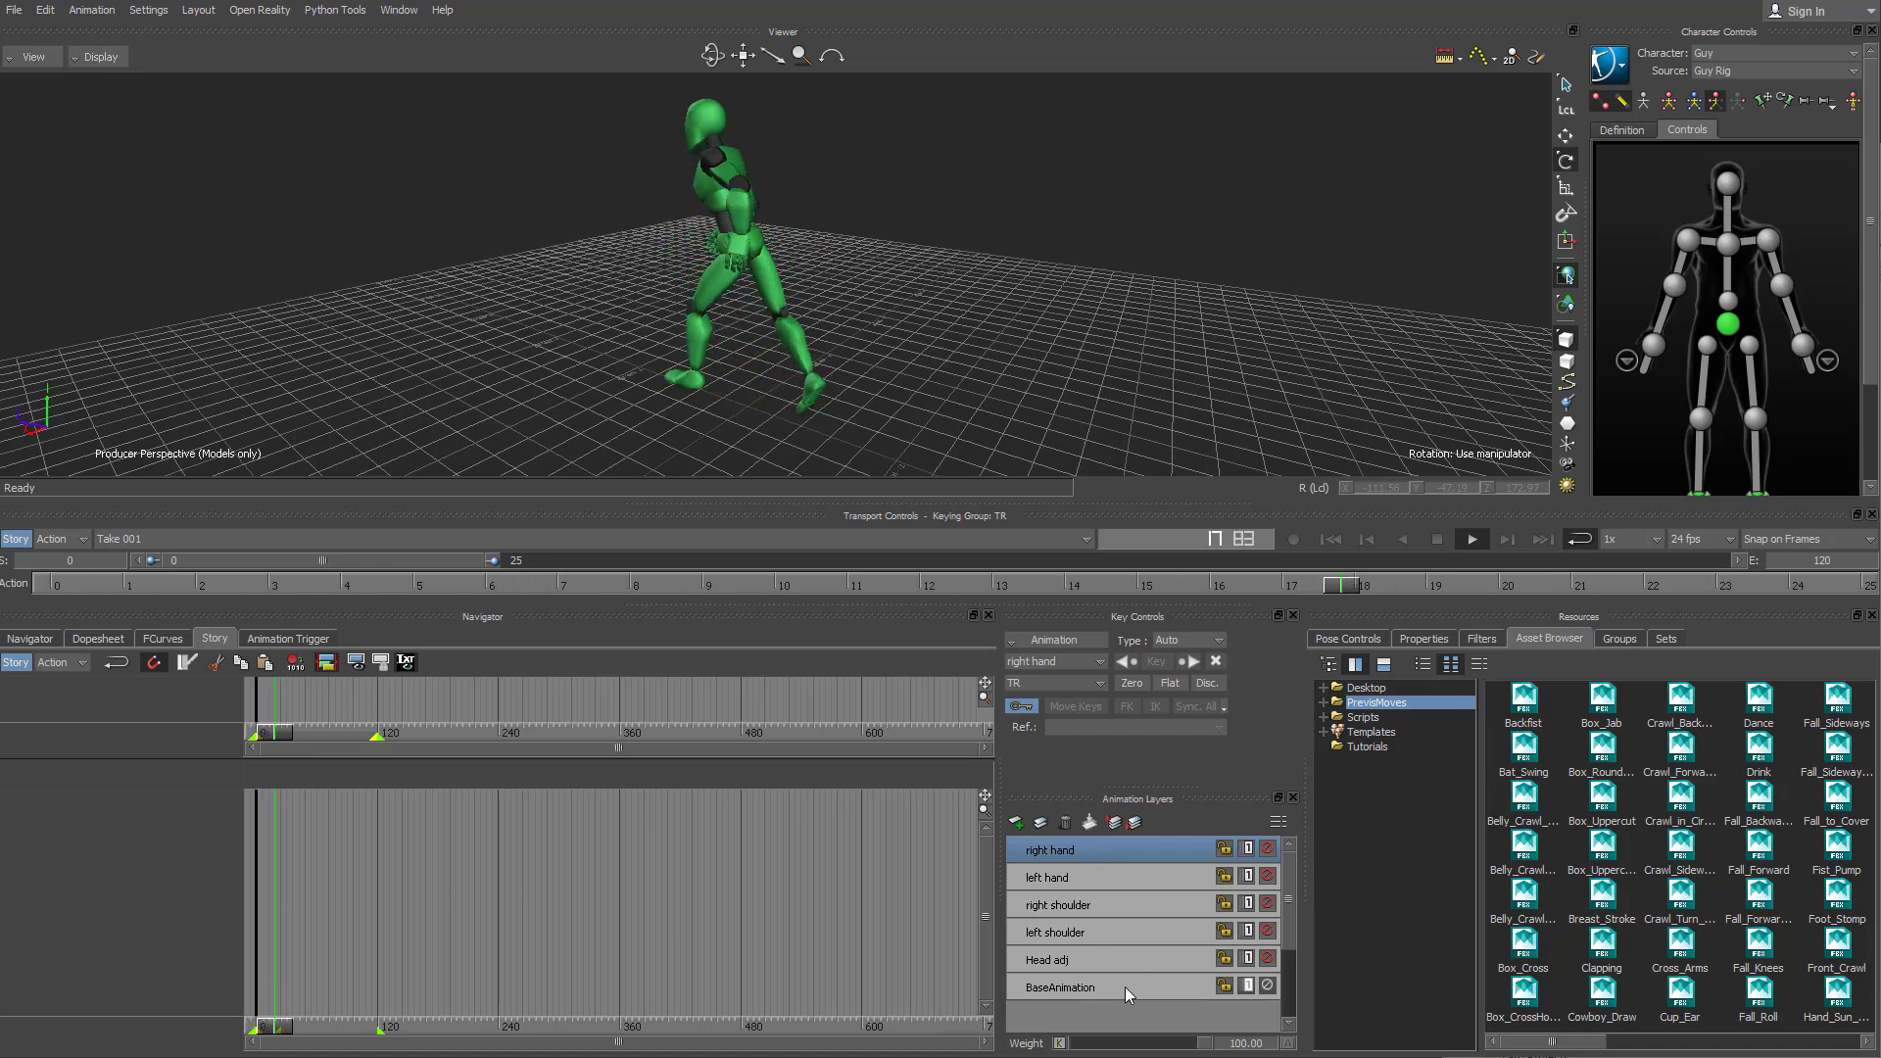
{"action": "left_click", "coordinate": [1437, 539]}
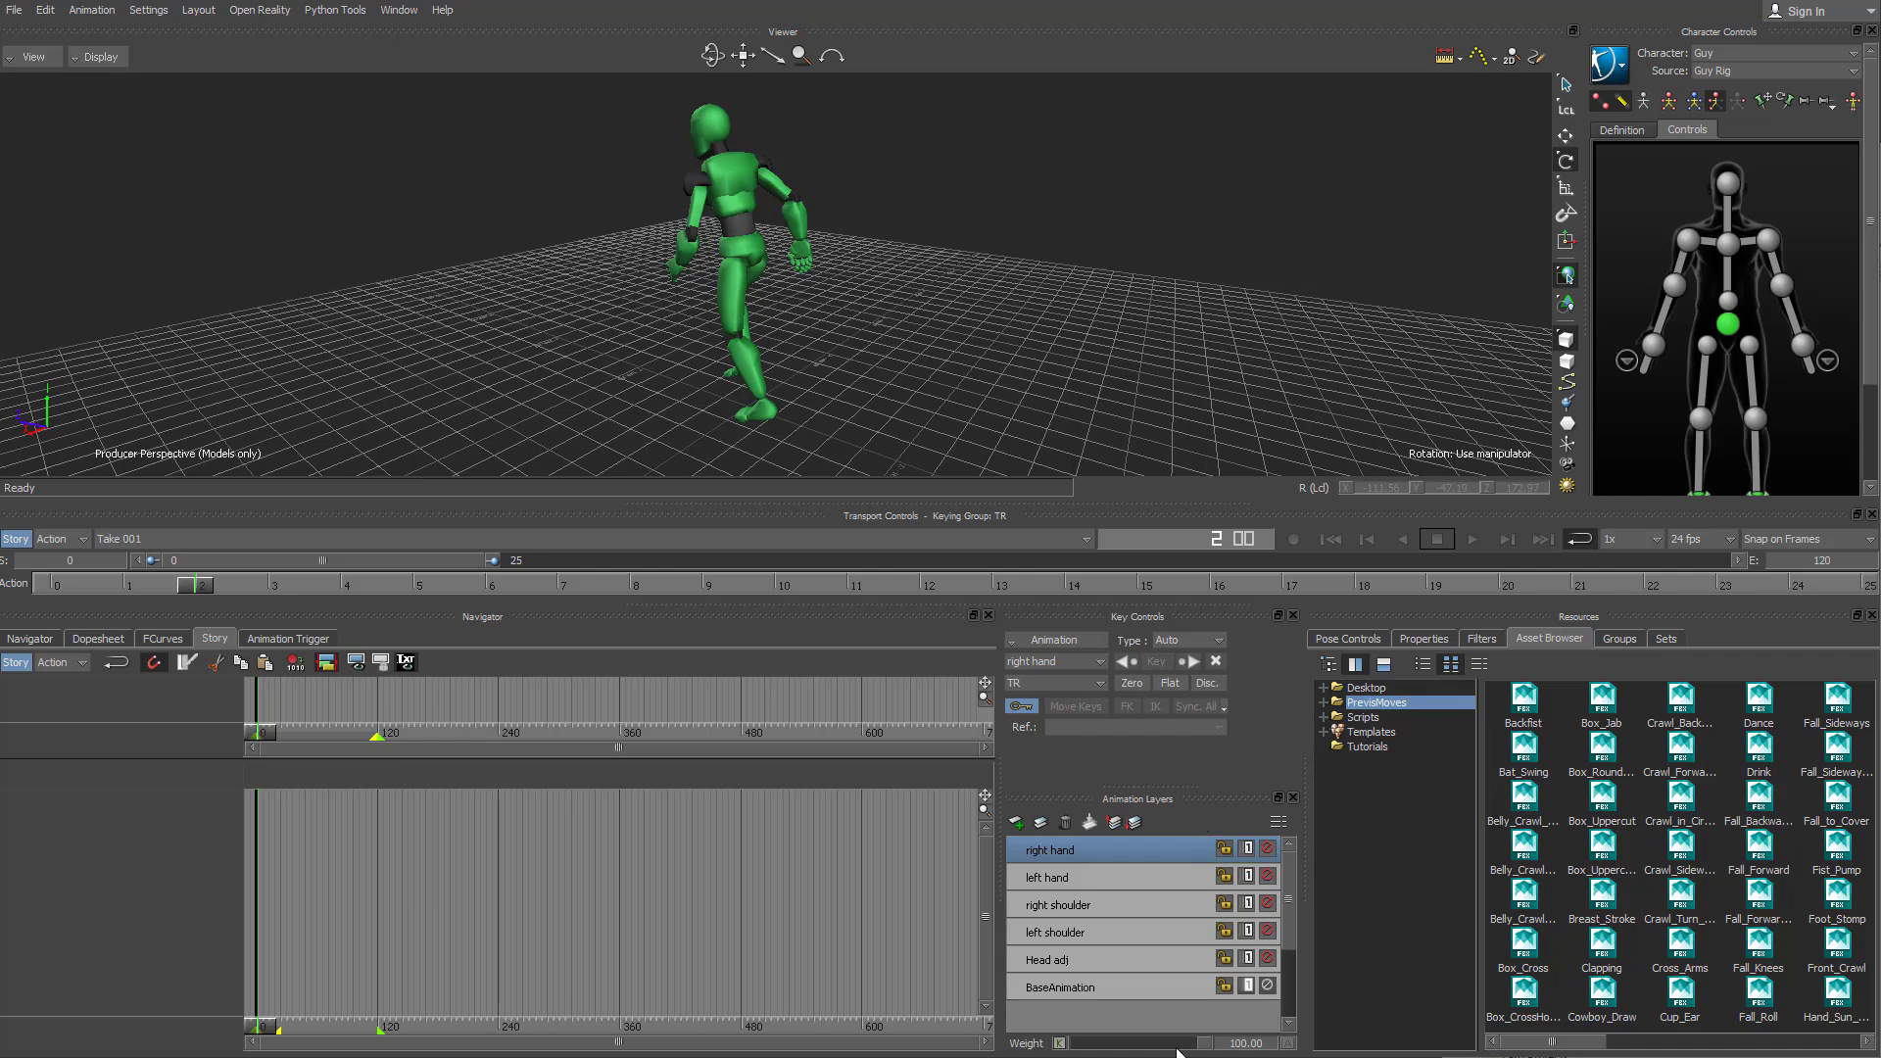
{"action": "left_click", "coordinate": [1139, 980]}
{"action": "left_click", "coordinate": [1138, 979], "text": "shift"}
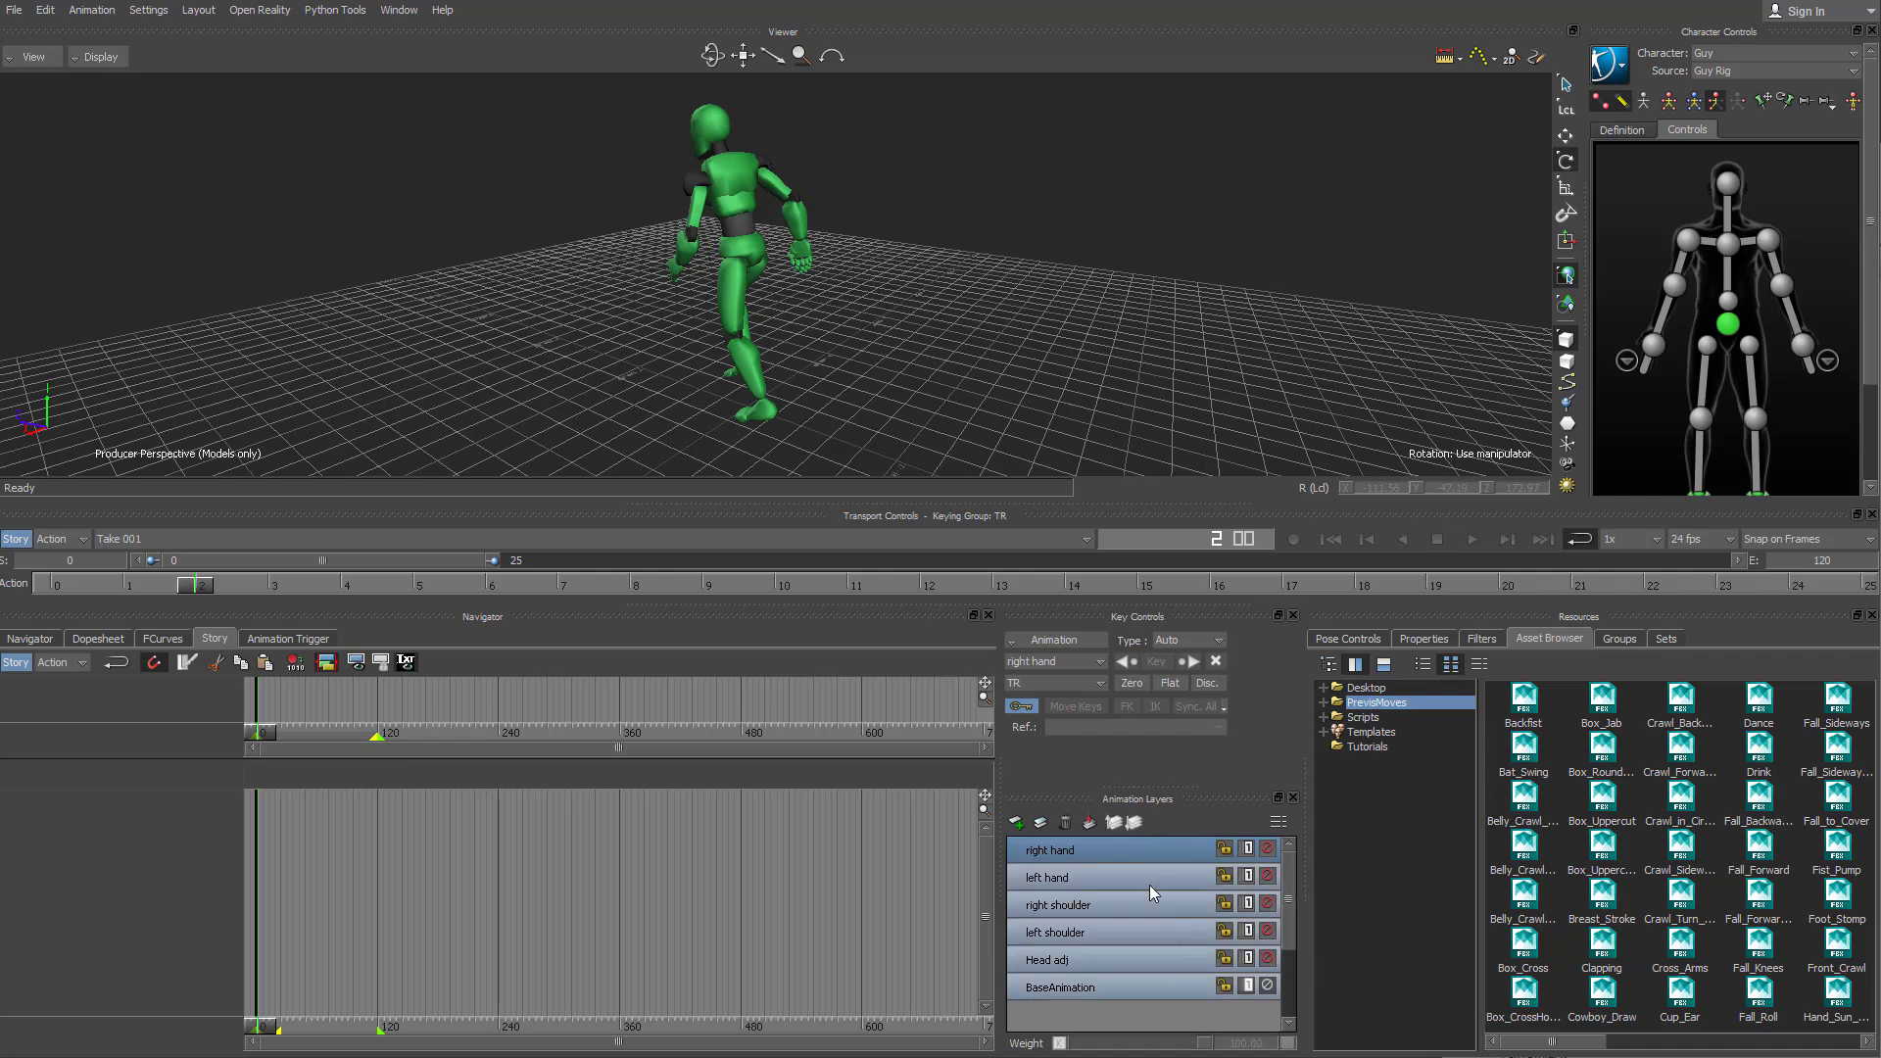
{"action": "left_click", "coordinate": [1088, 823]}
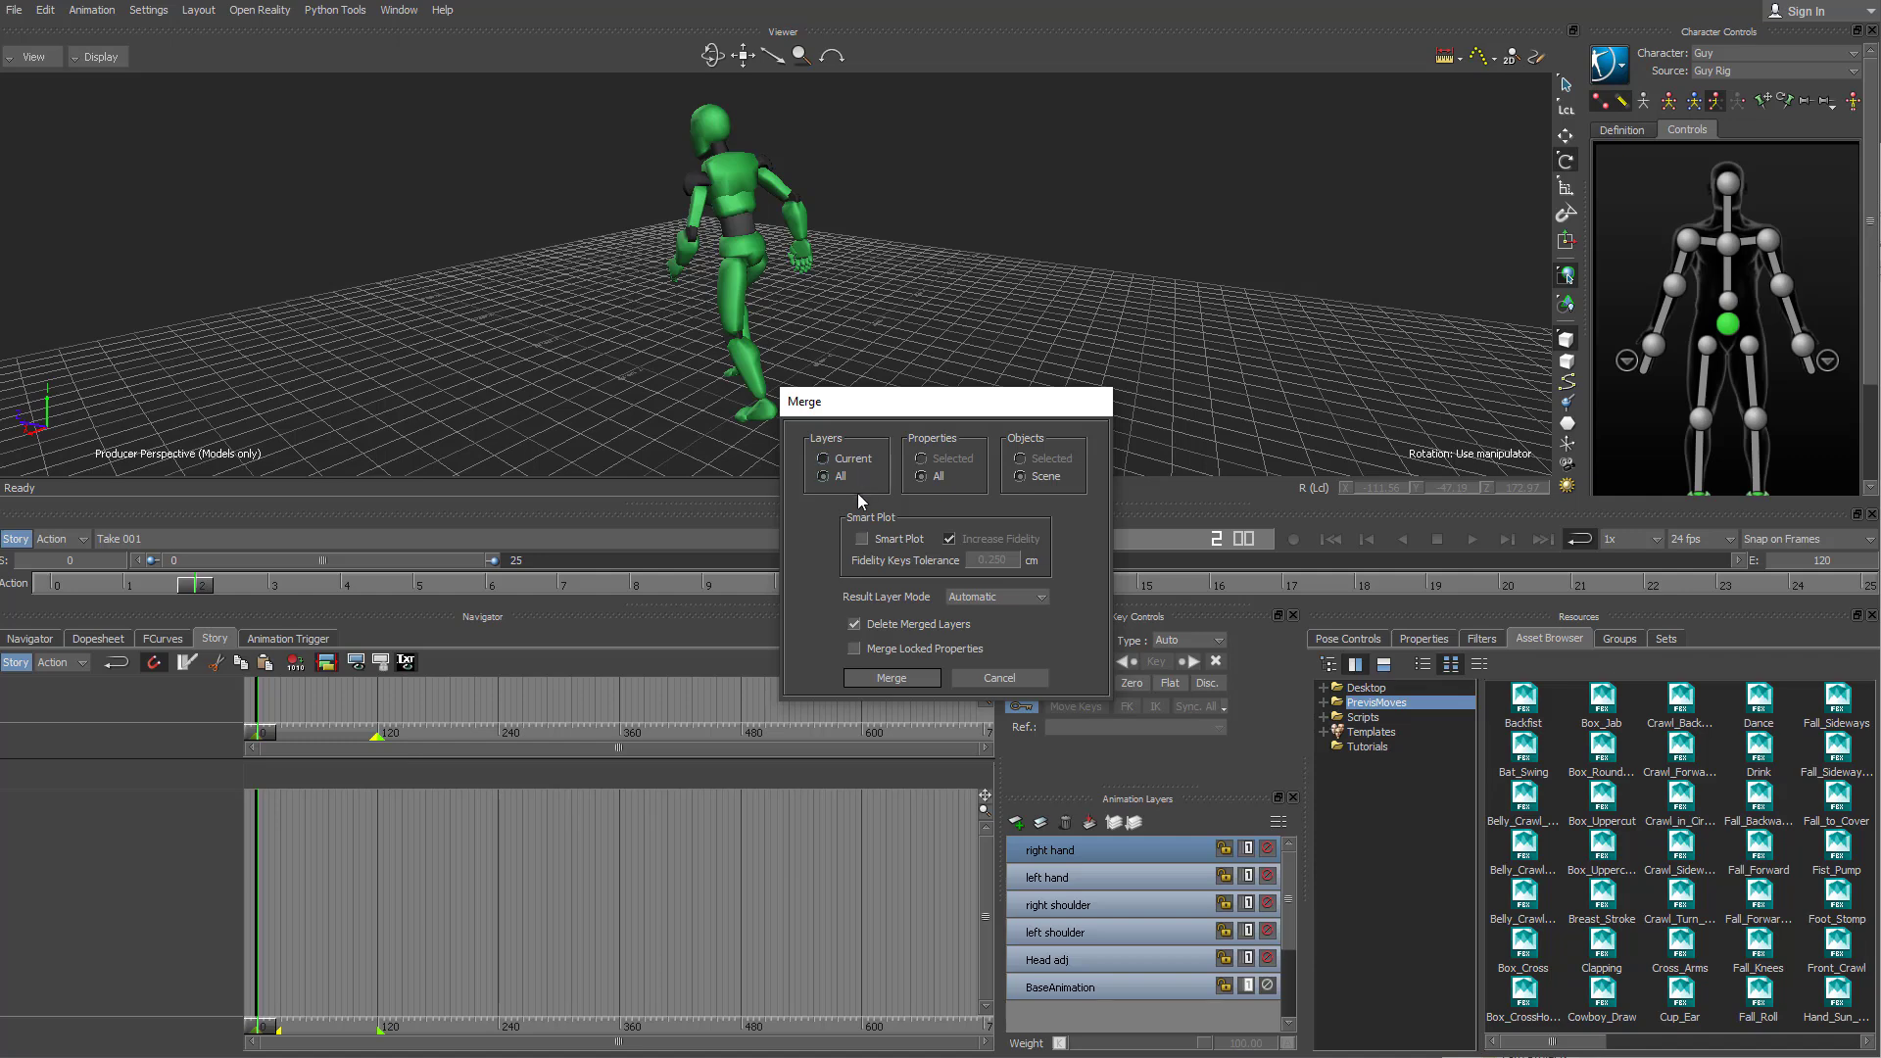
{"action": "left_click", "coordinate": [891, 678]}
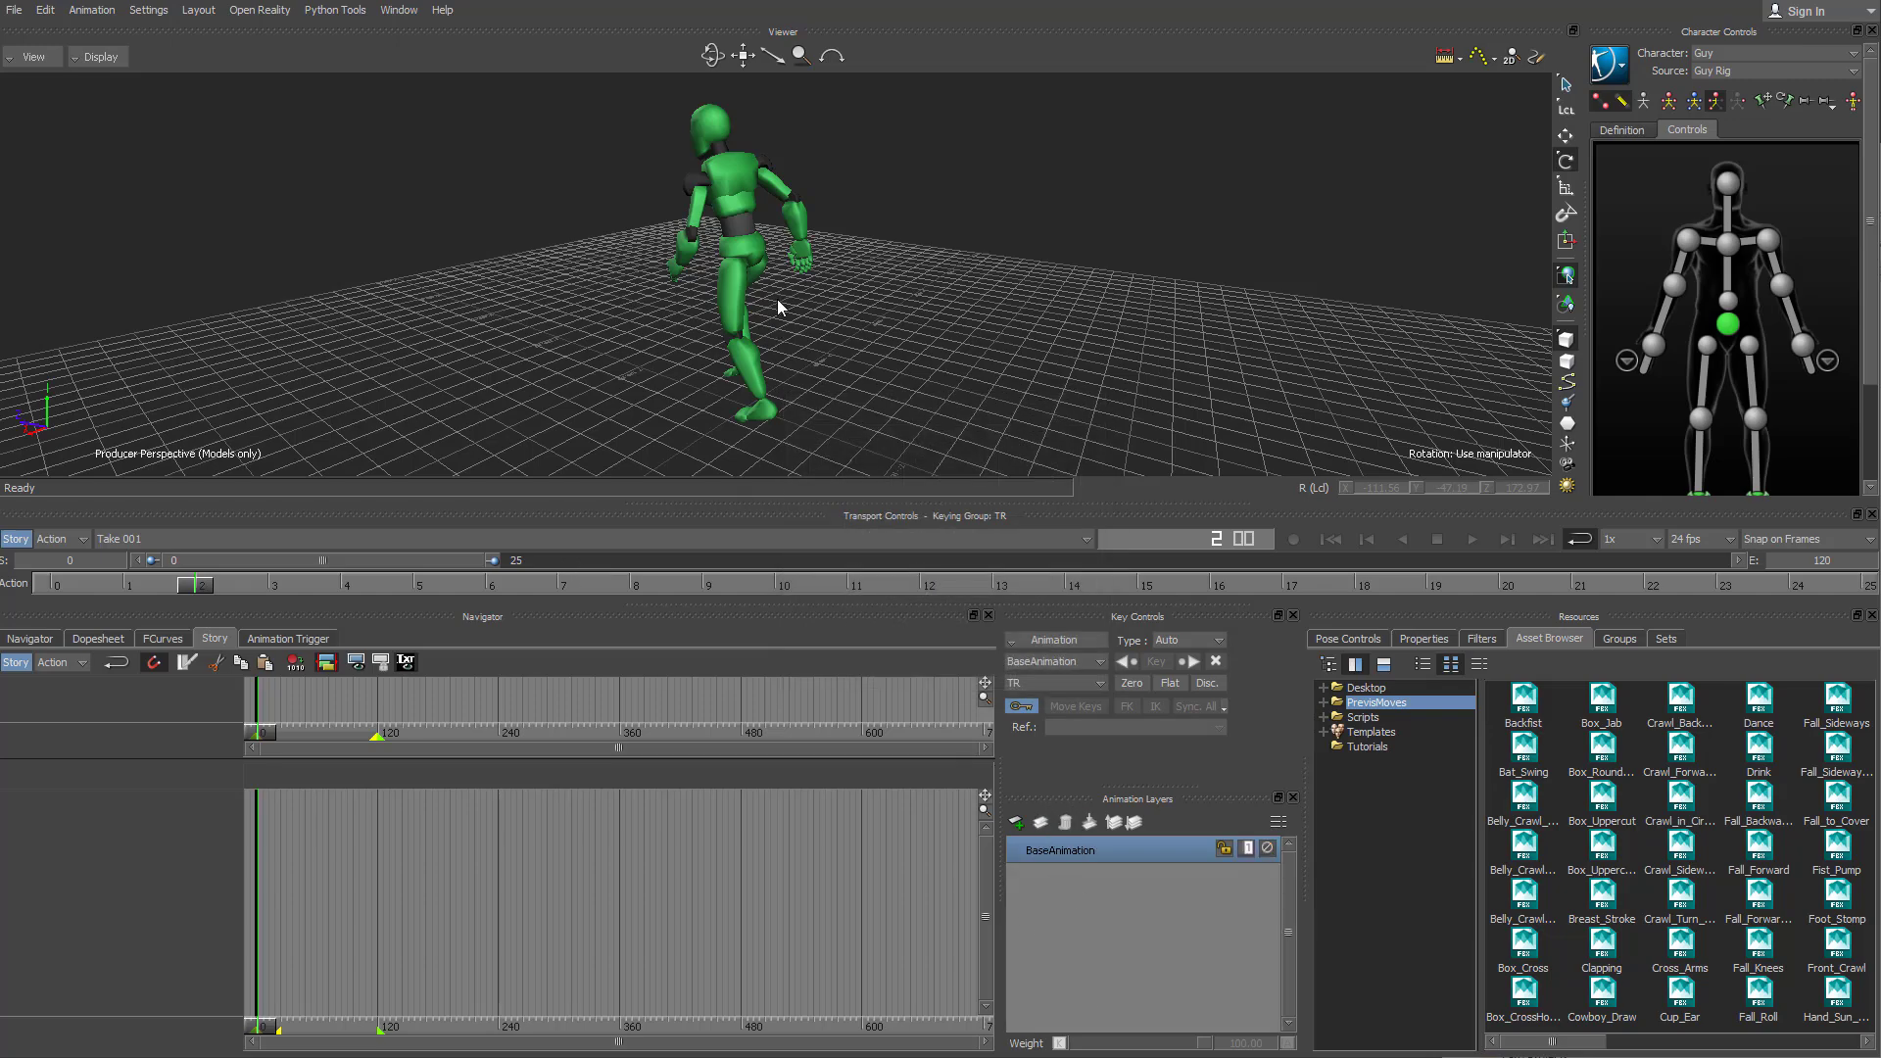
- Play the merged walk animation from the front to check it, and stop playback
{"action": "left_click_drag", "start_coordinate": [778, 301], "coordinate": [952, 291], "text": "alt"}
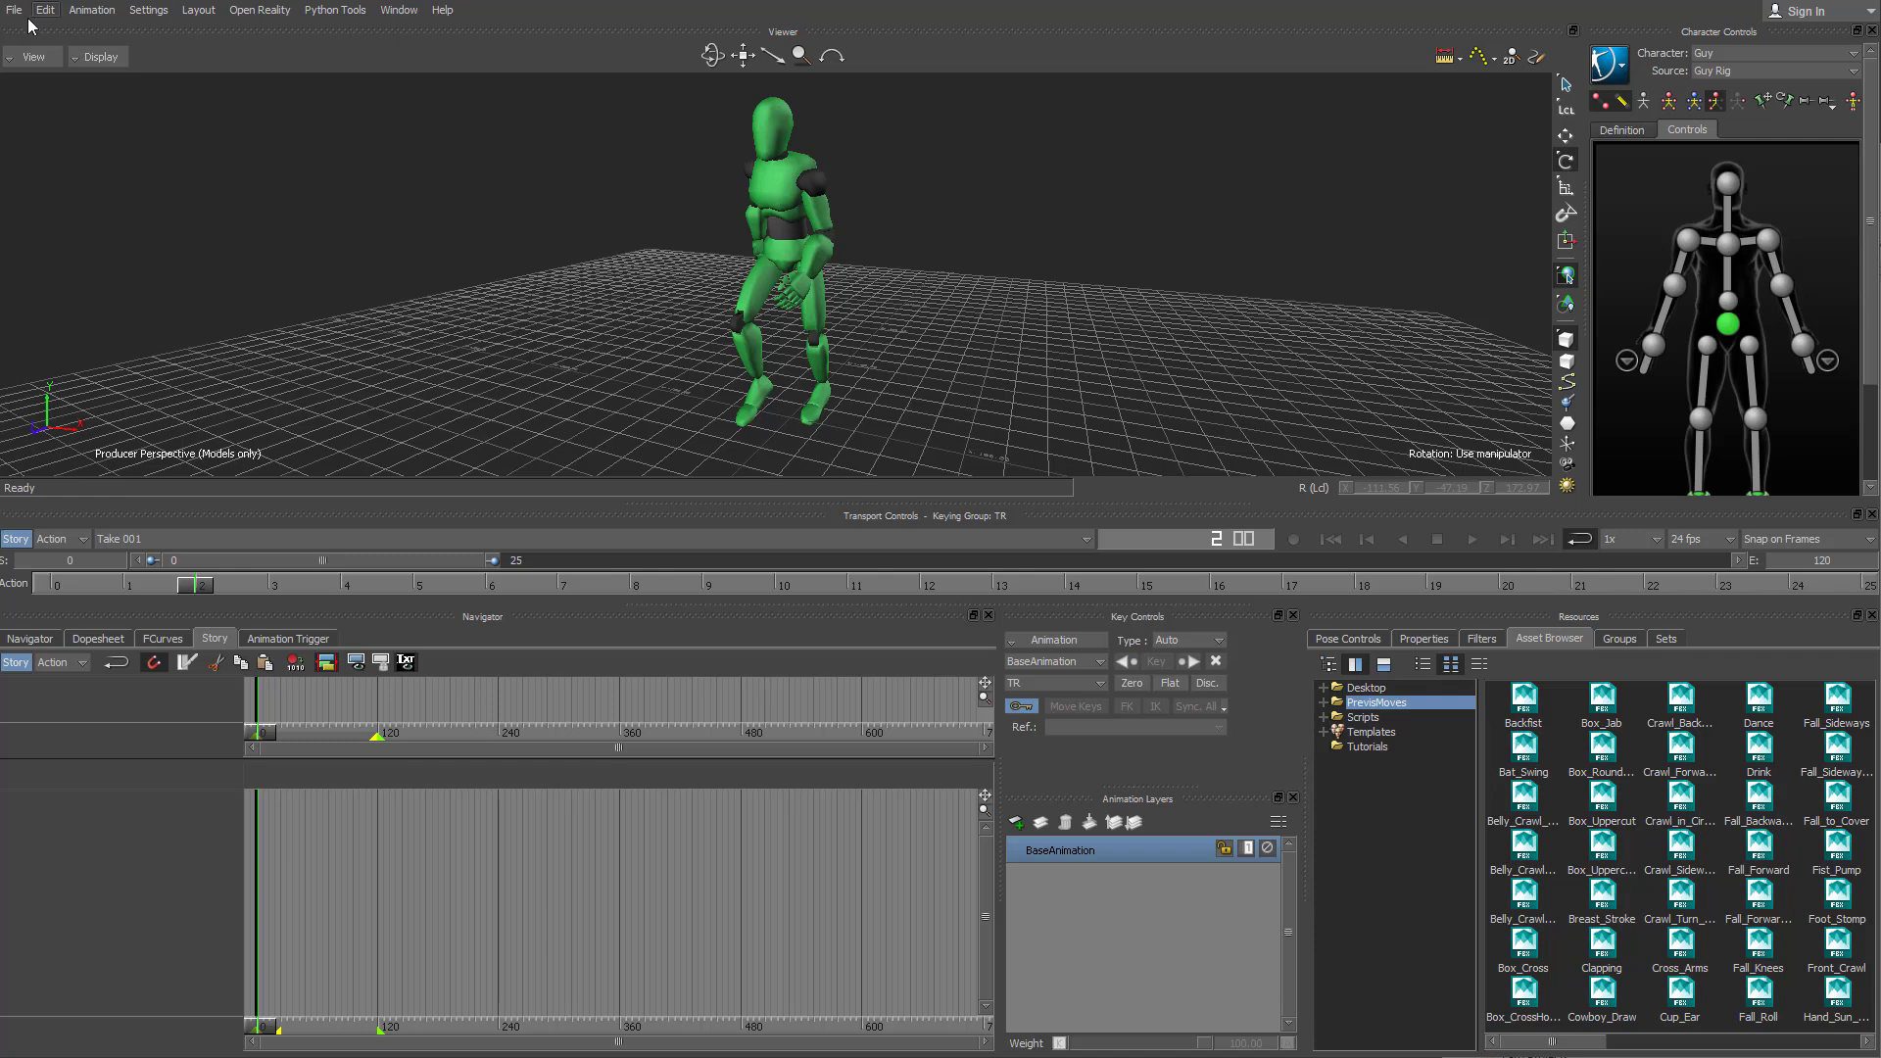
{"action": "left_click", "coordinate": [1469, 546]}
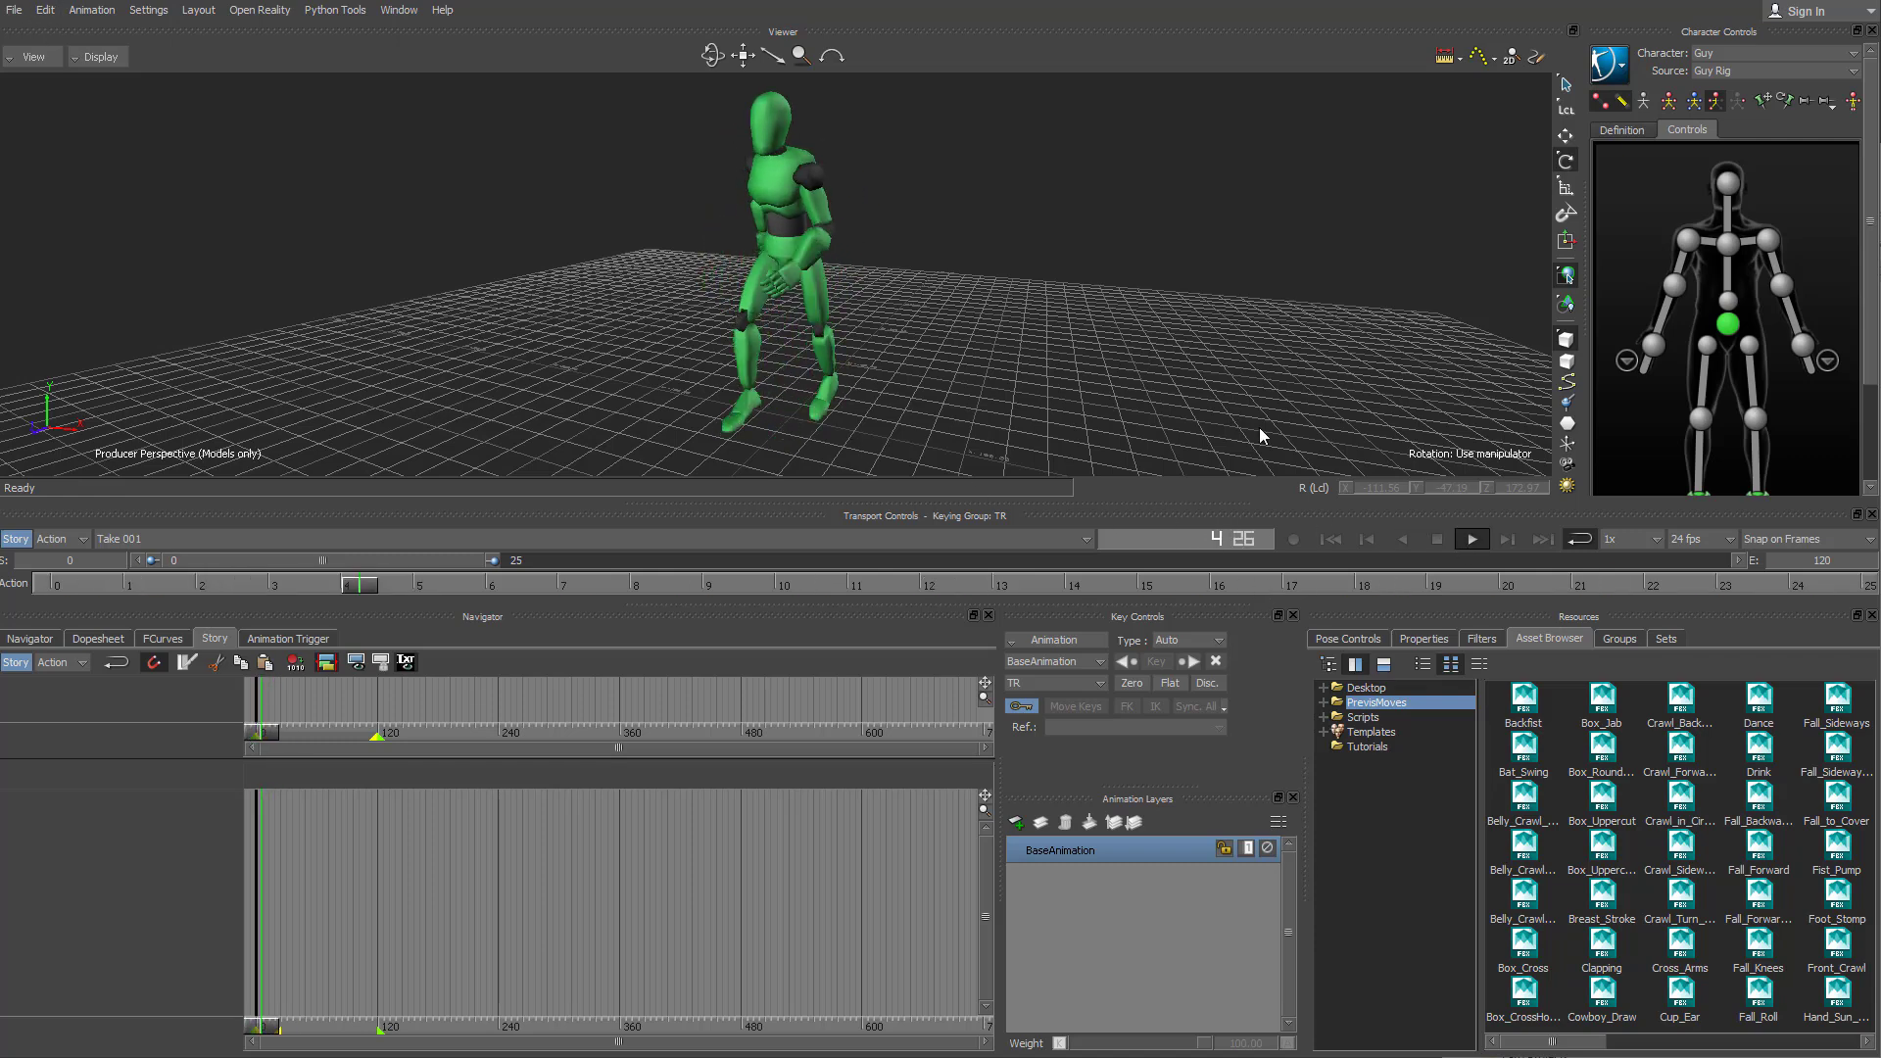
{"action": "left_click", "coordinate": [1438, 541]}
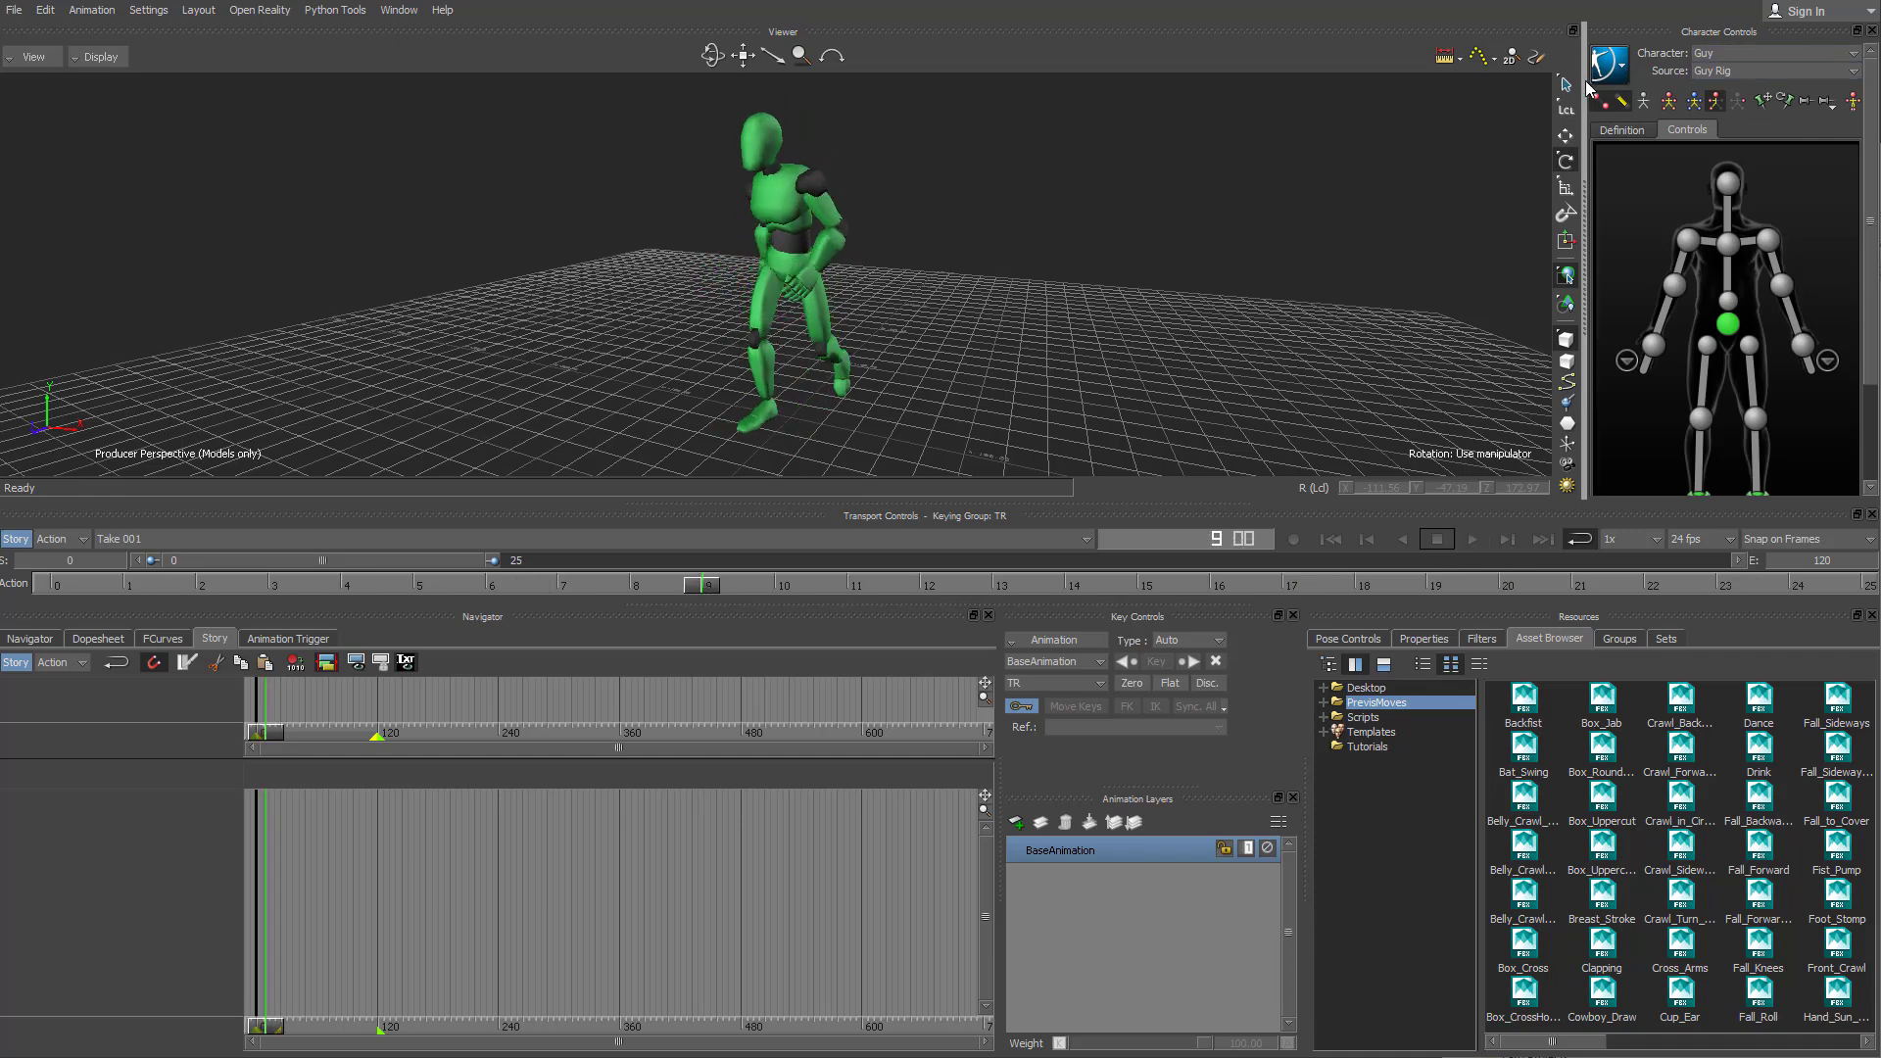
- Rename the character Guy as Thug_run_v1 through its definition editing options
{"action": "left_click", "coordinate": [1626, 69]}
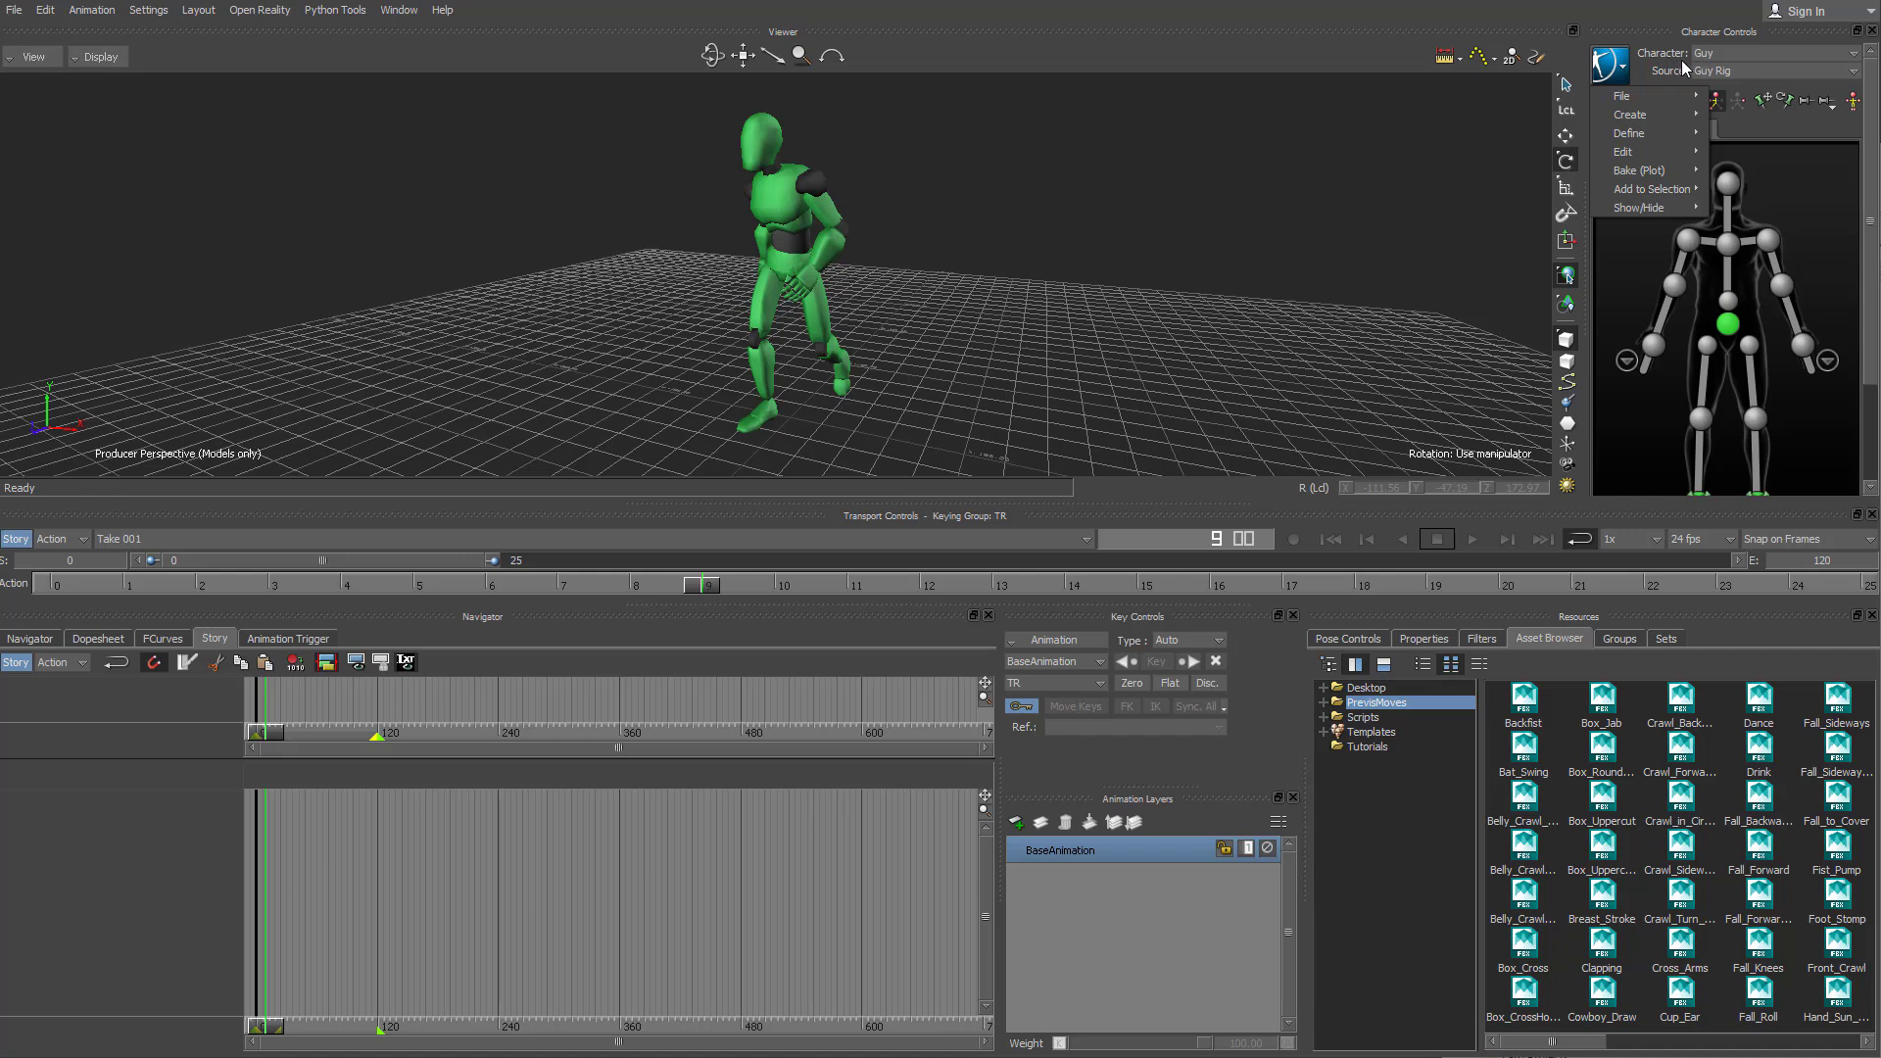
{"action": "left_click", "coordinate": [1620, 69]}
{"action": "left_click", "coordinate": [1620, 69]}
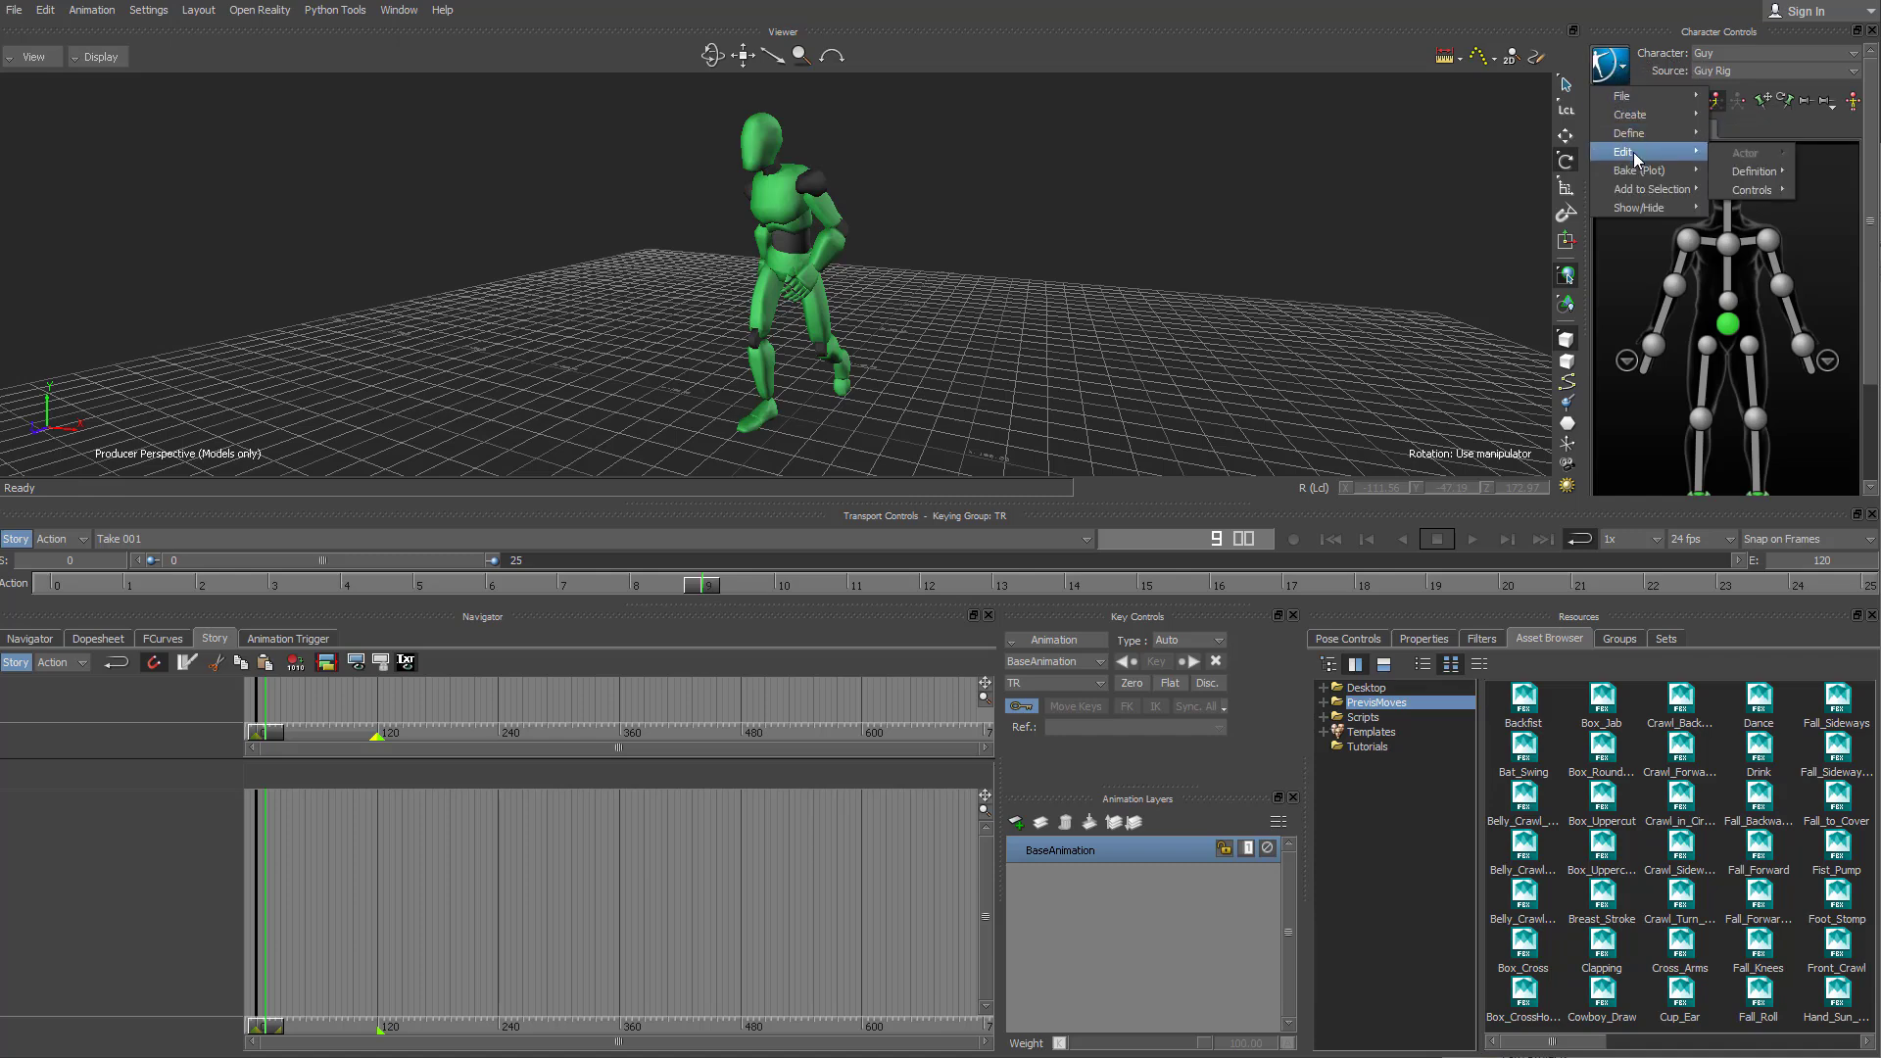
{"action": "mouse_move", "coordinate": [1639, 142]}
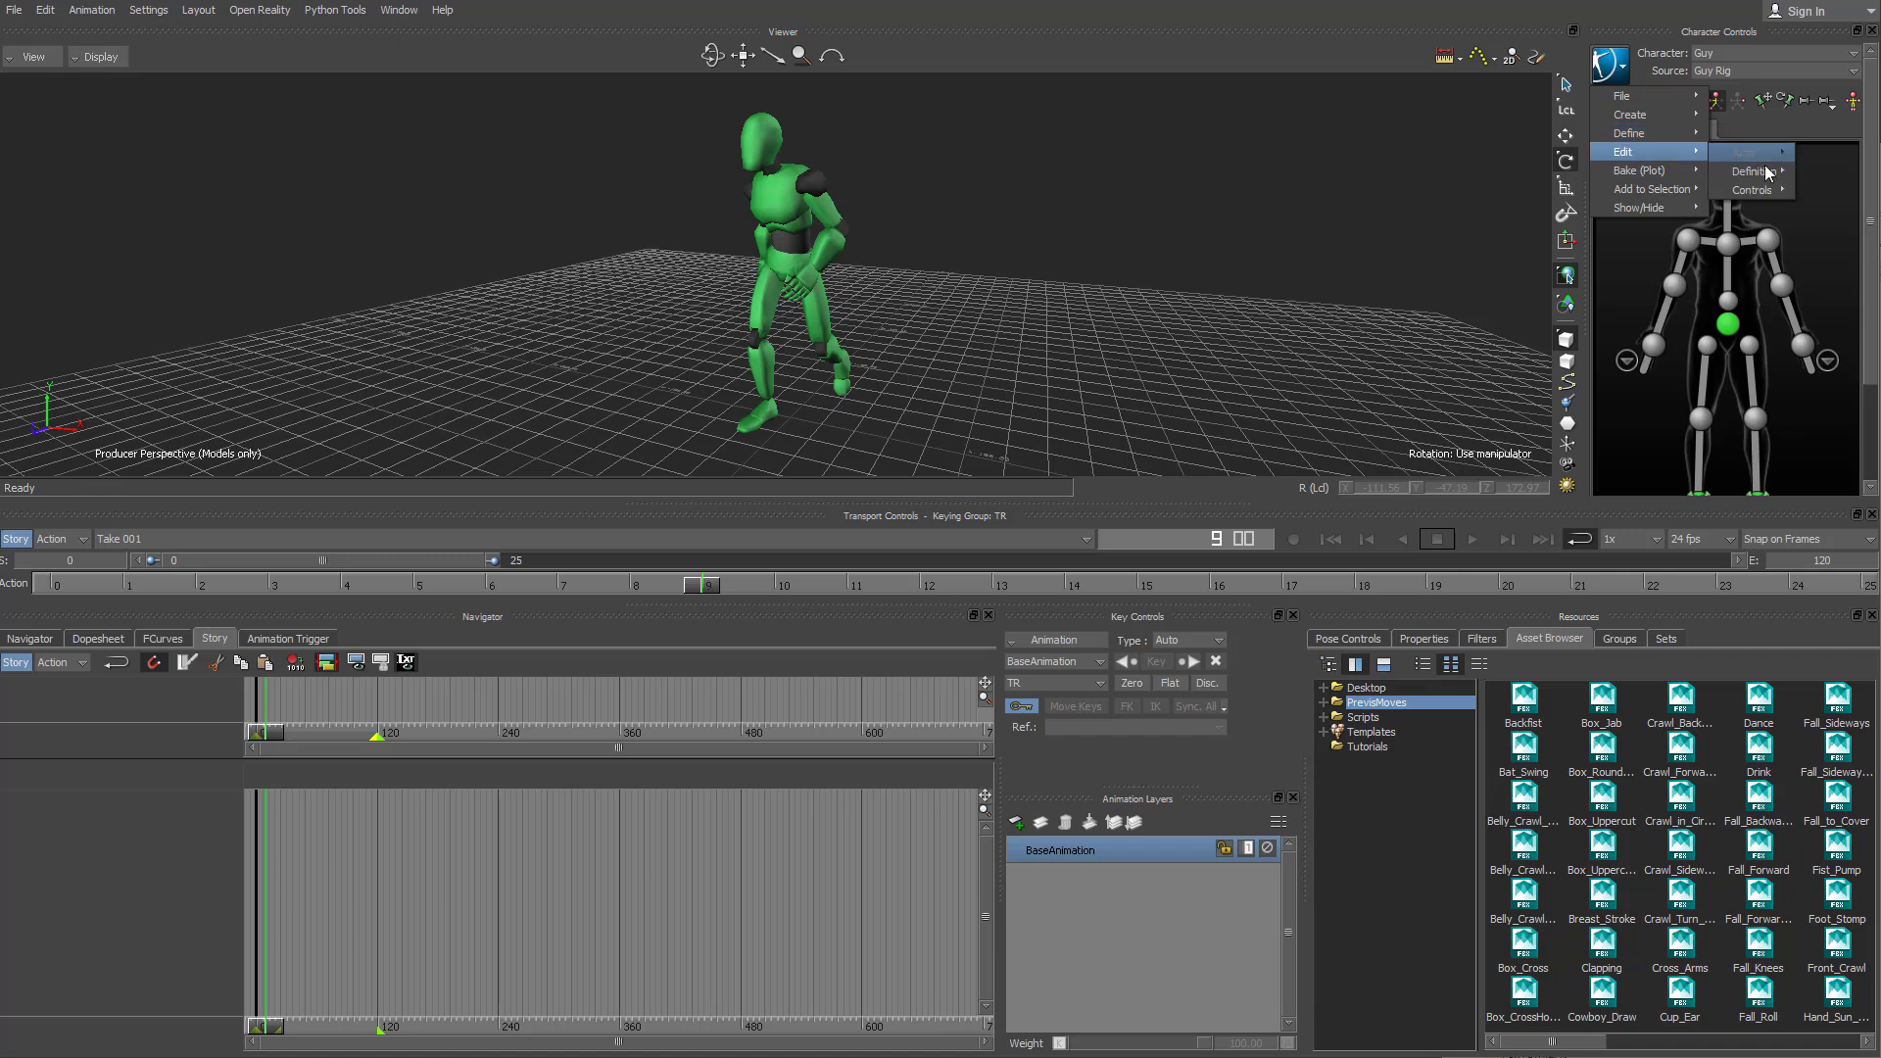
{"action": "mouse_move", "coordinate": [1753, 172]}
{"action": "left_click", "coordinate": [1836, 202]}
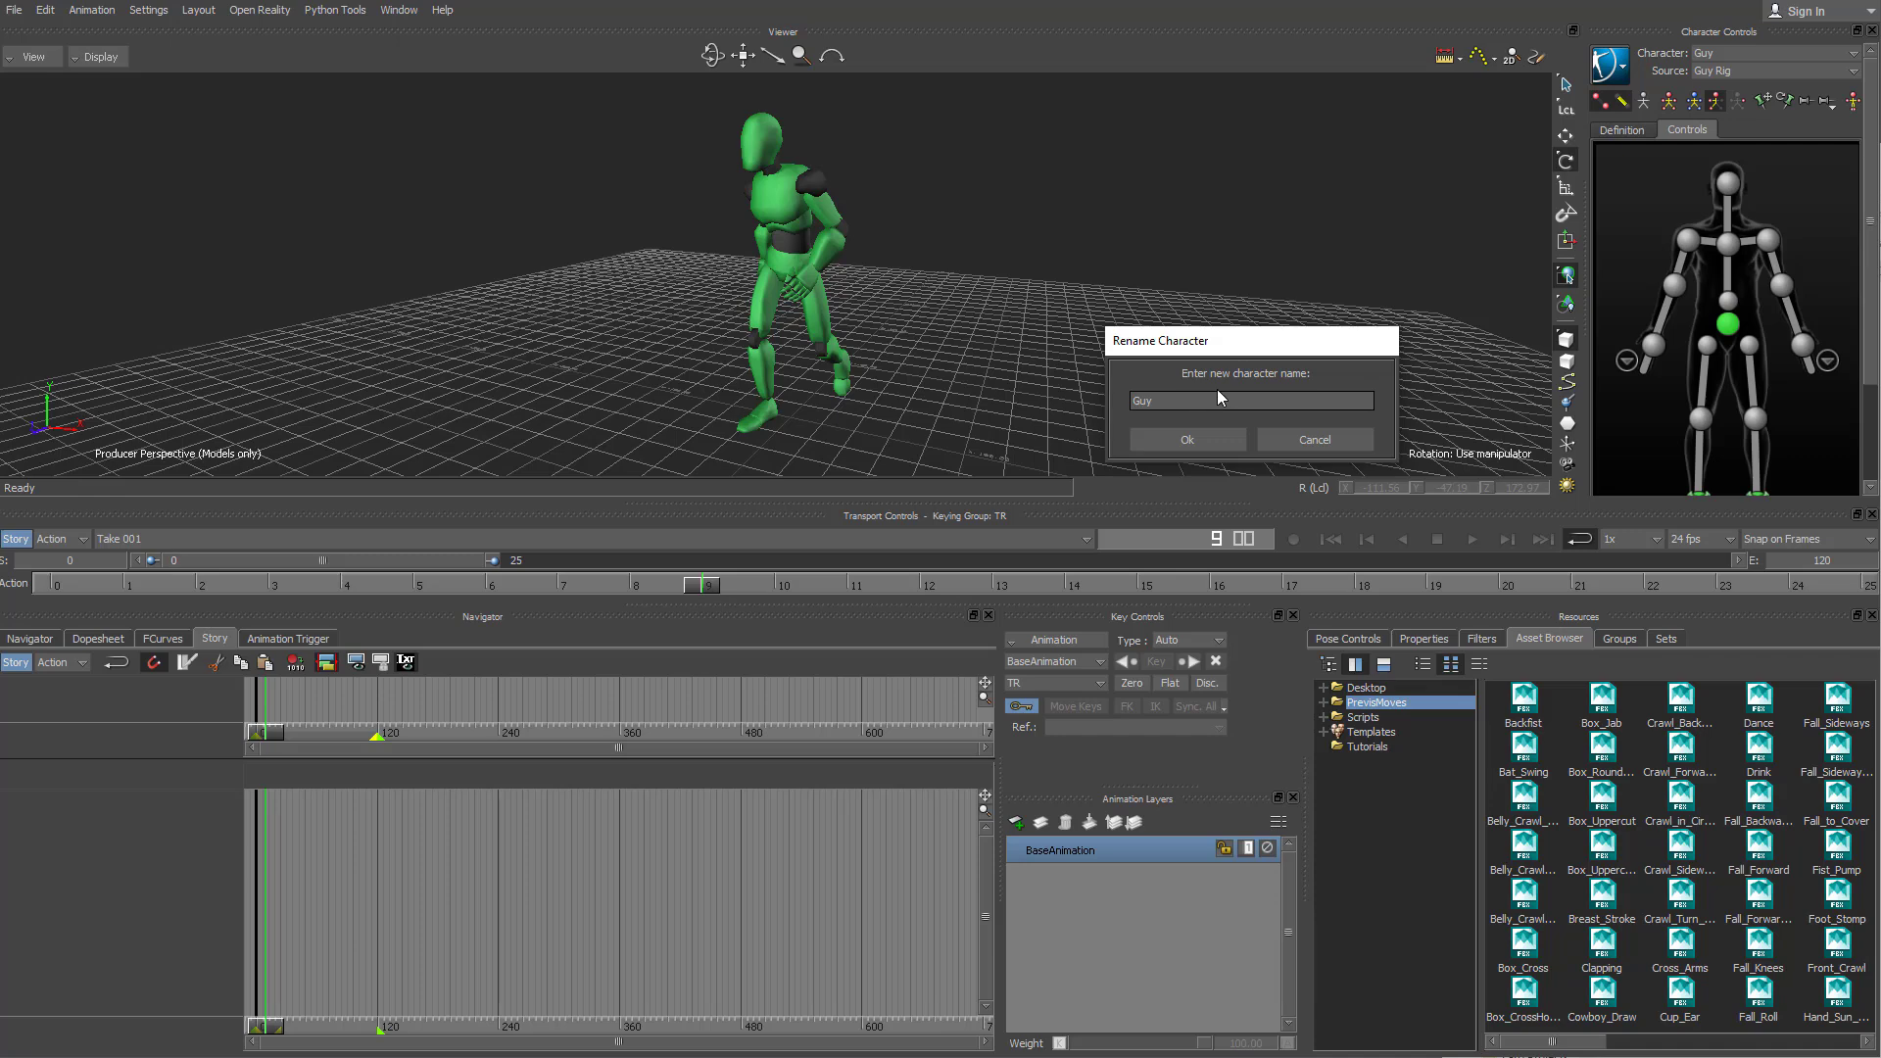
{"action": "left_click", "coordinate": [1274, 392]}
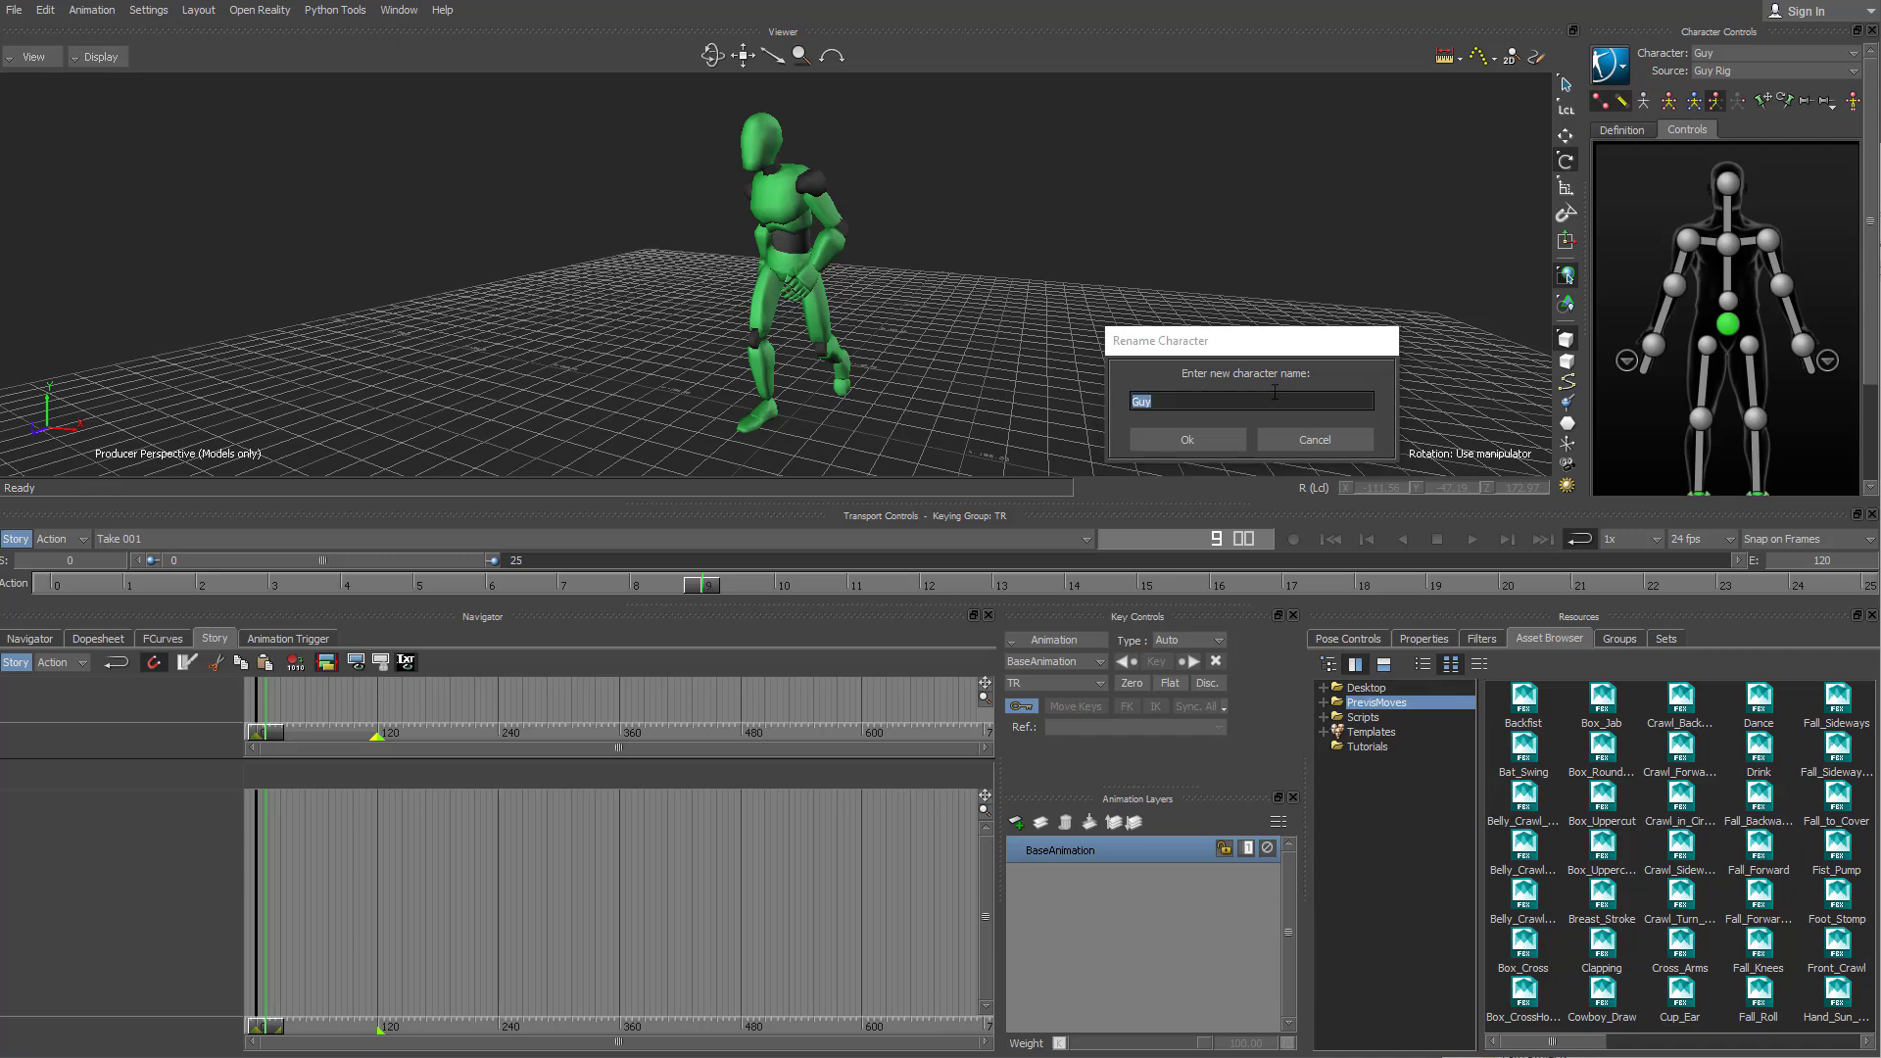
{"action": "type", "text": "Thug_run_v1"}
{"action": "left_click", "coordinate": [1225, 443]}
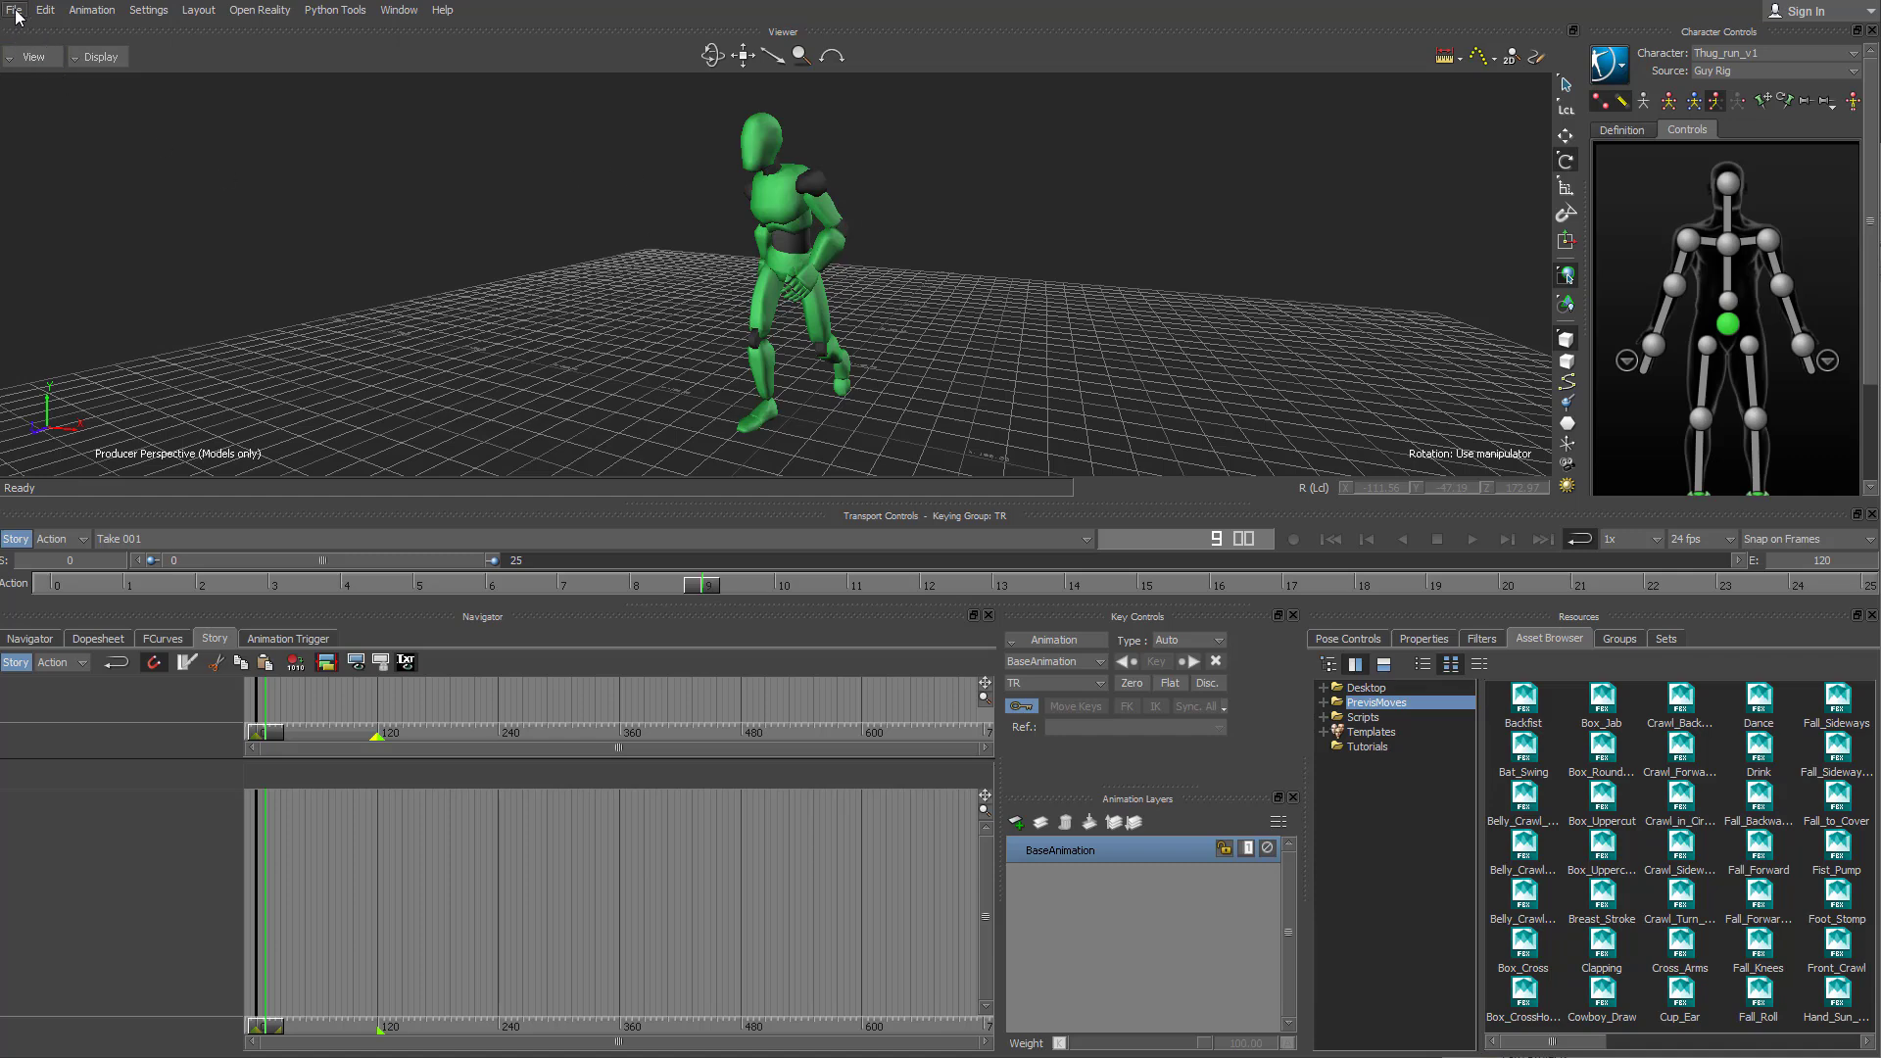
- Set the viewer display to X-Ray and bake the Thug_run_v1 character's animation to its skeleton
{"action": "left_click", "coordinate": [1624, 66]}
{"action": "mouse_move", "coordinate": [1620, 179]}
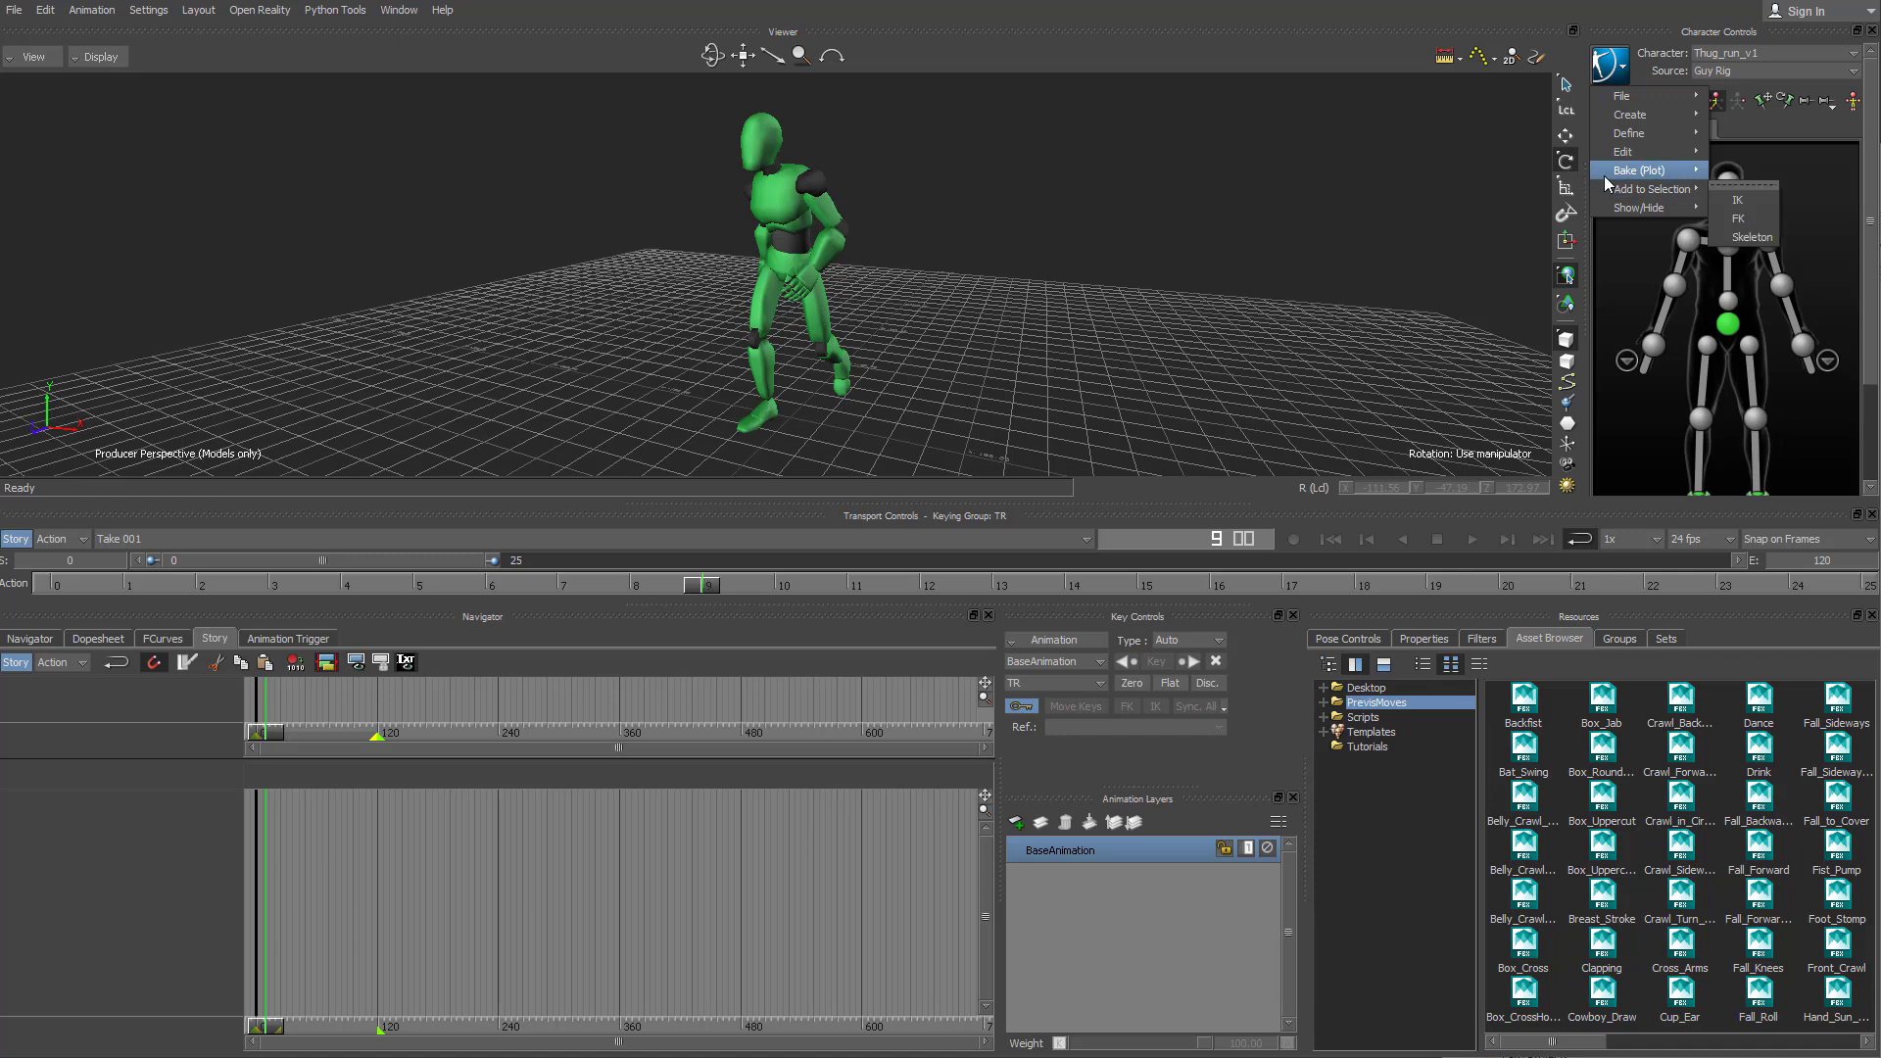
{"action": "left_click", "coordinate": [98, 57]}
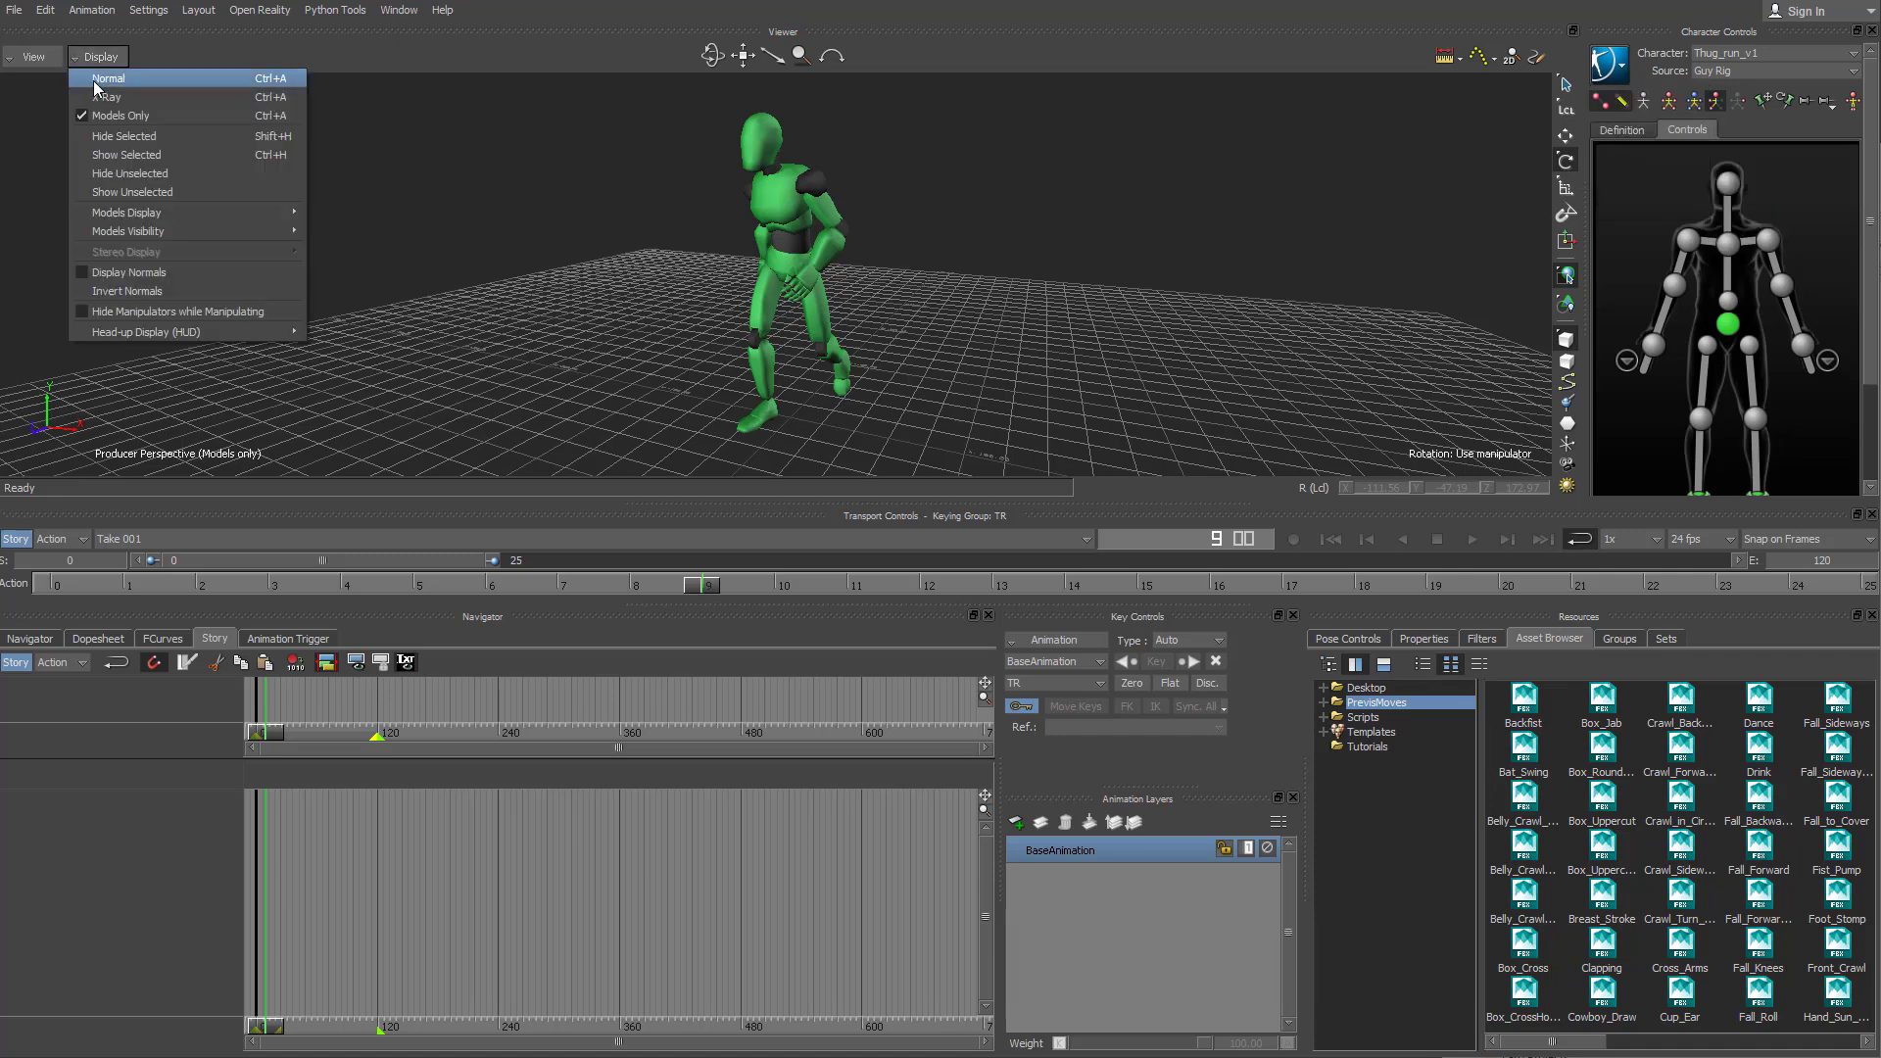
{"action": "left_click", "coordinate": [112, 99]}
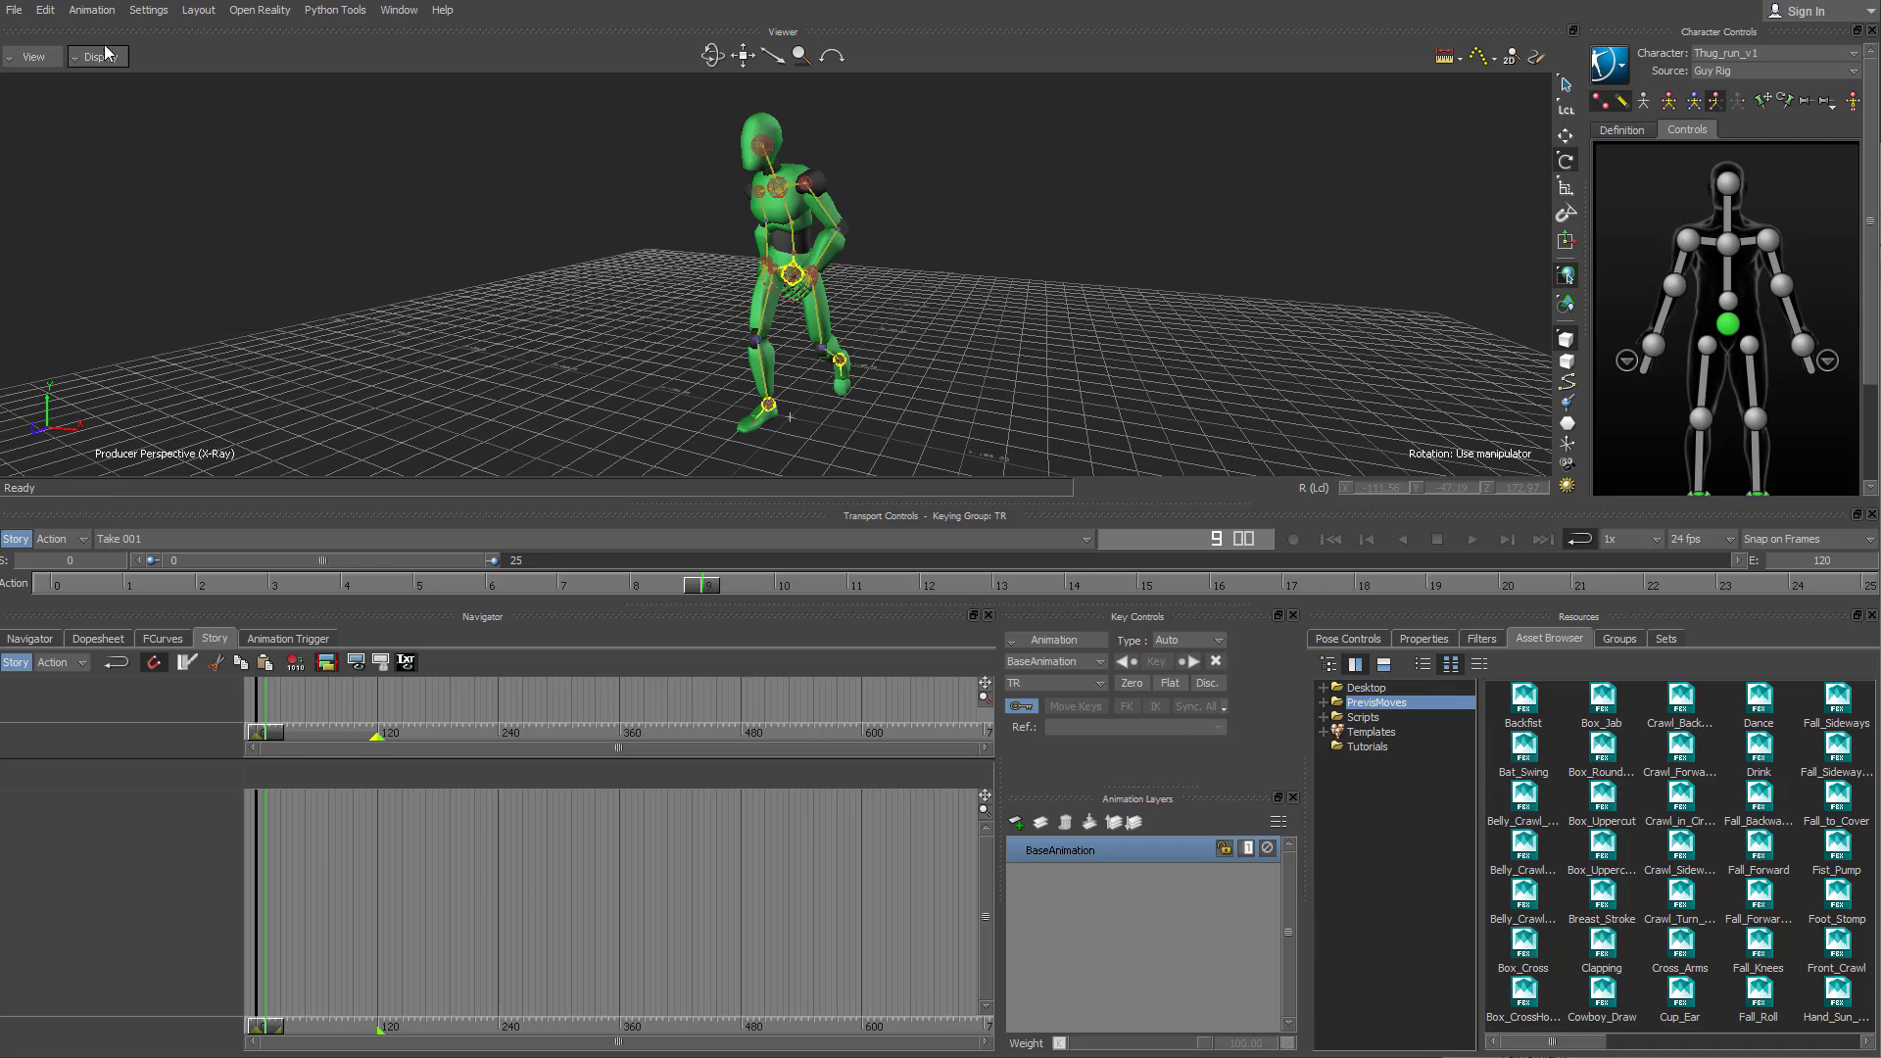
{"action": "left_click", "coordinate": [1626, 69]}
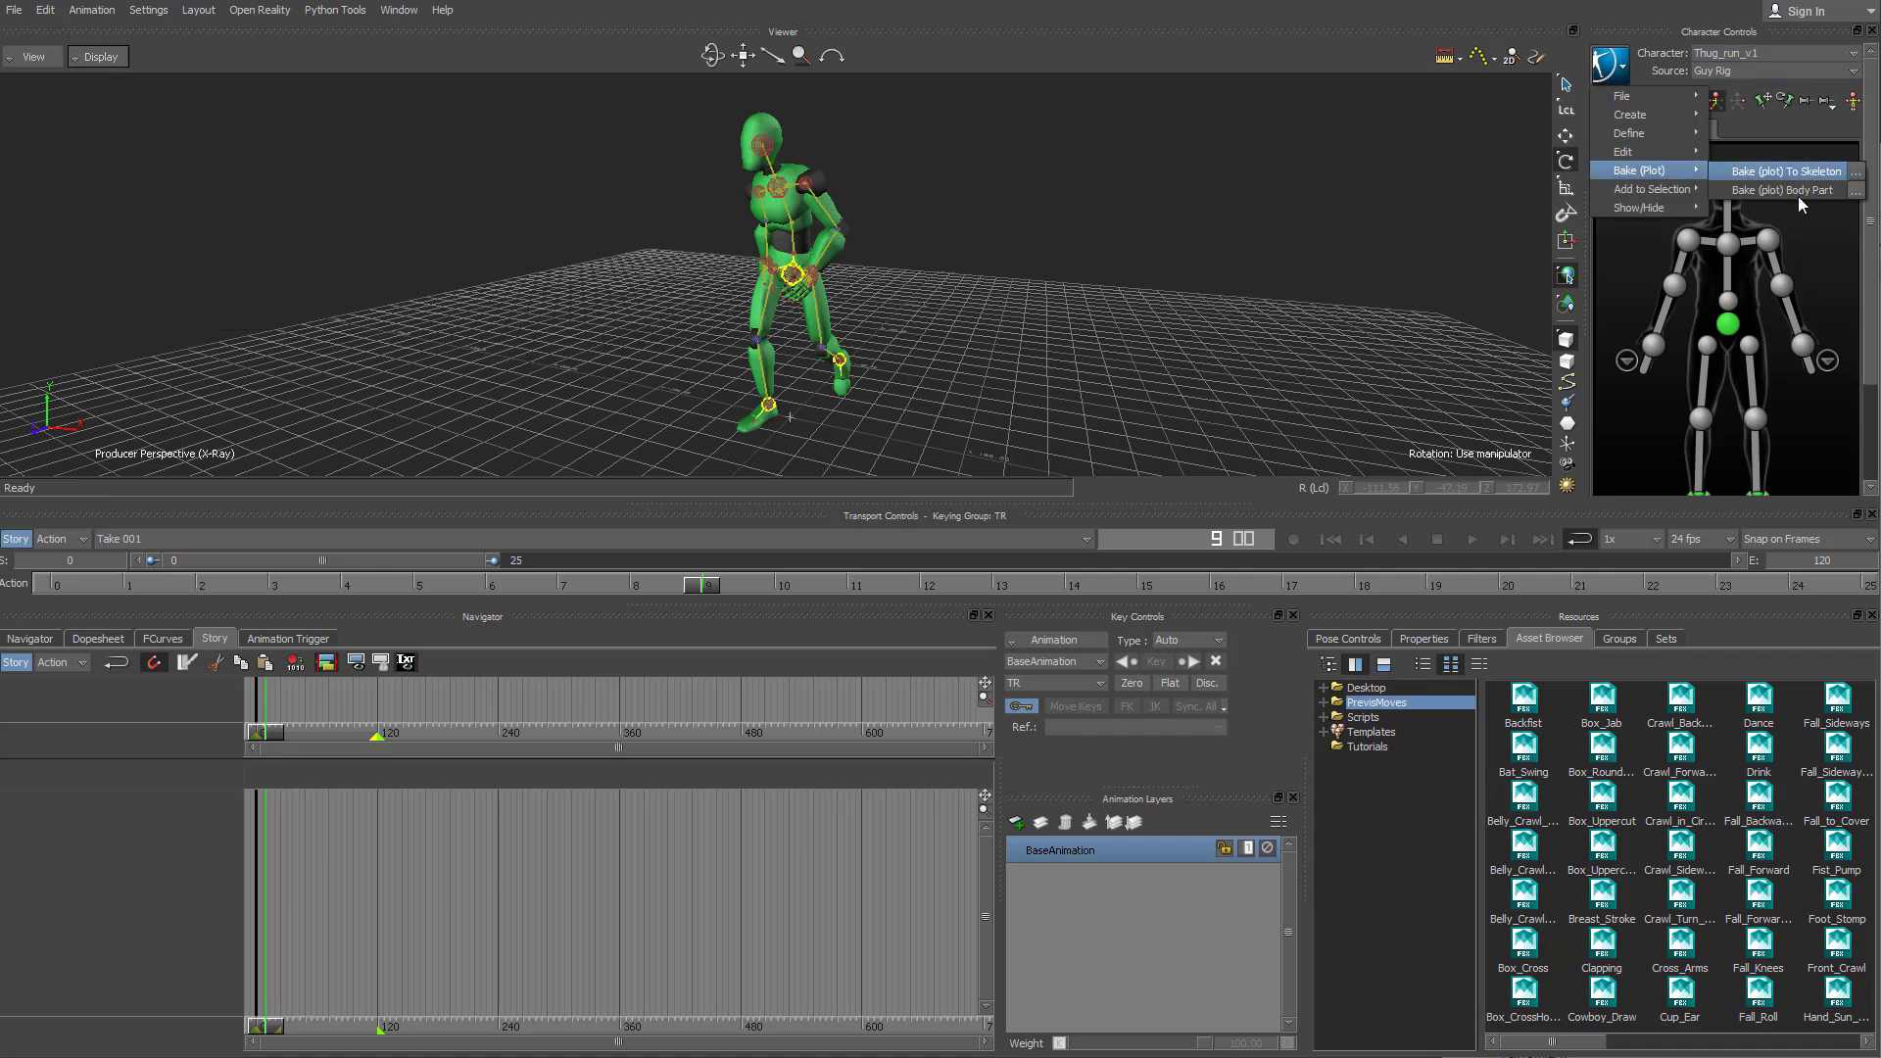
{"action": "left_click", "coordinate": [1785, 172]}
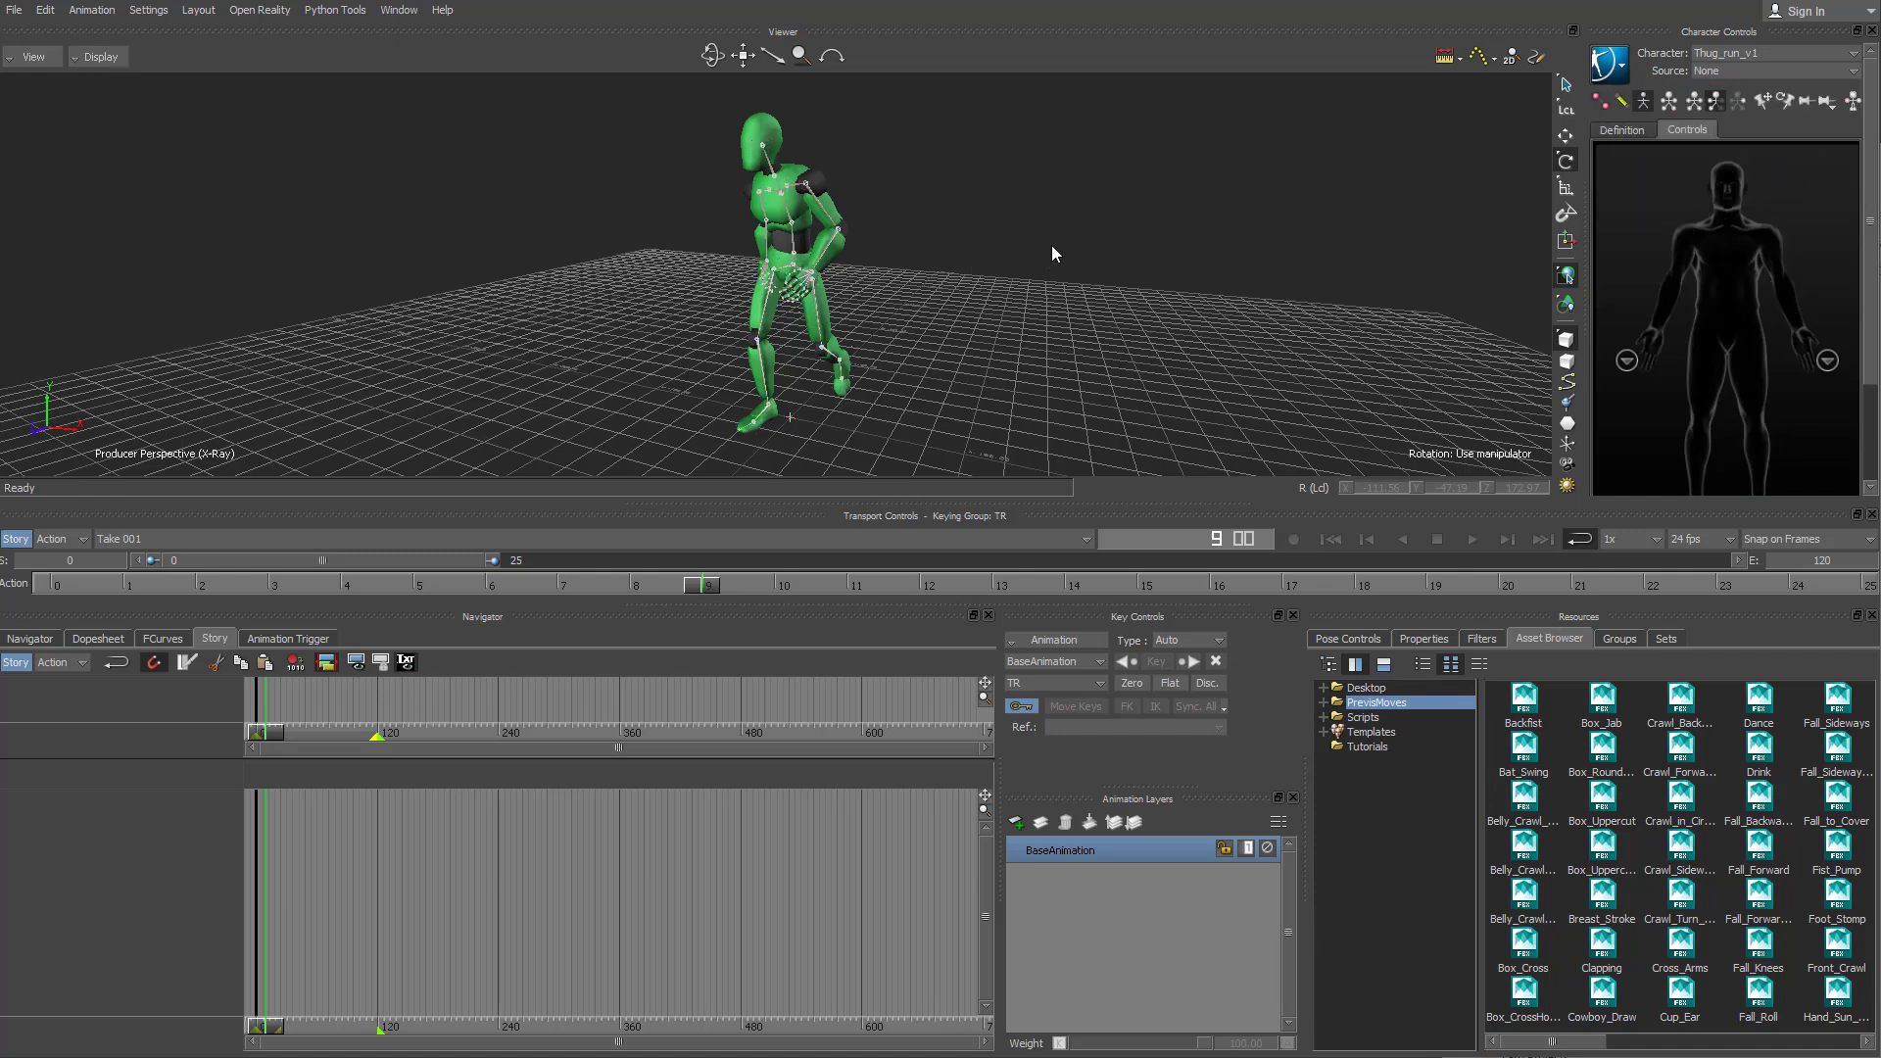
- Save the scene as a new binary FBX file named Thug_run_v1 in the Demo folder, with Take 001 exported
{"action": "left_click", "coordinate": [13, 9]}
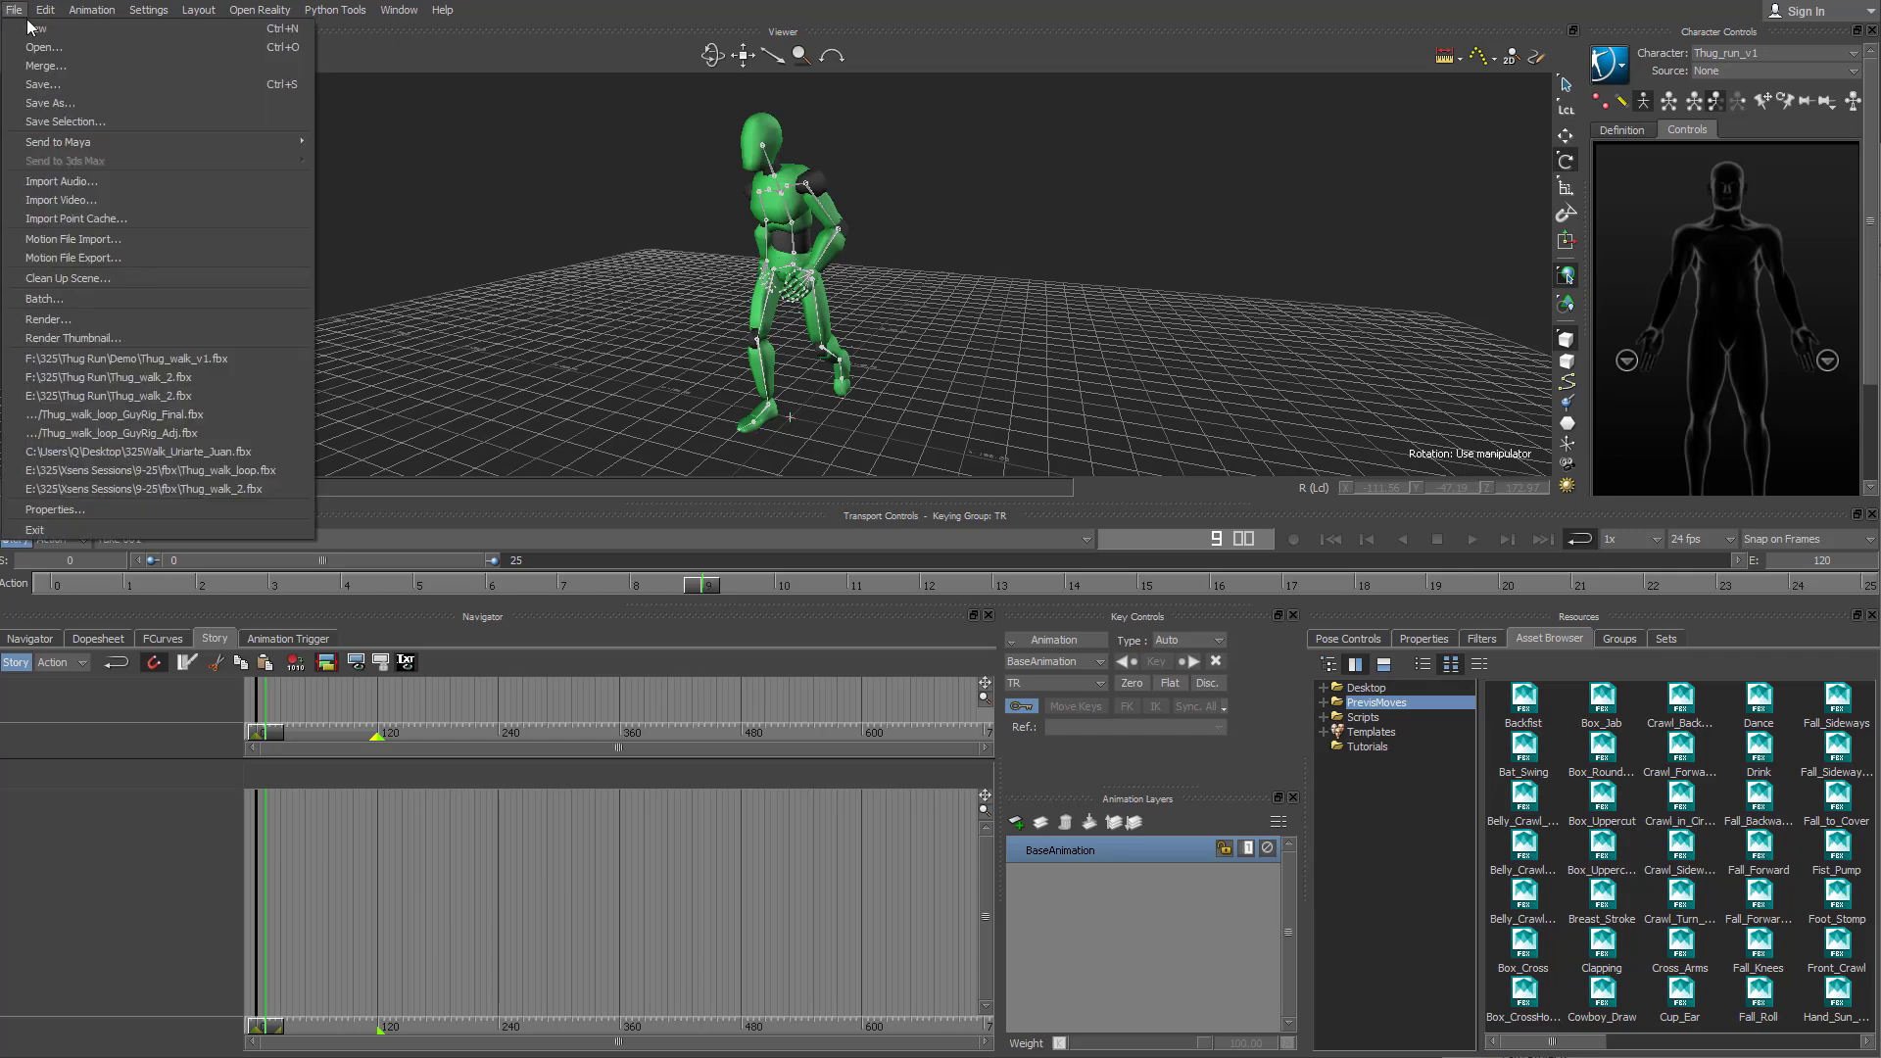
{"action": "left_click", "coordinate": [51, 103]}
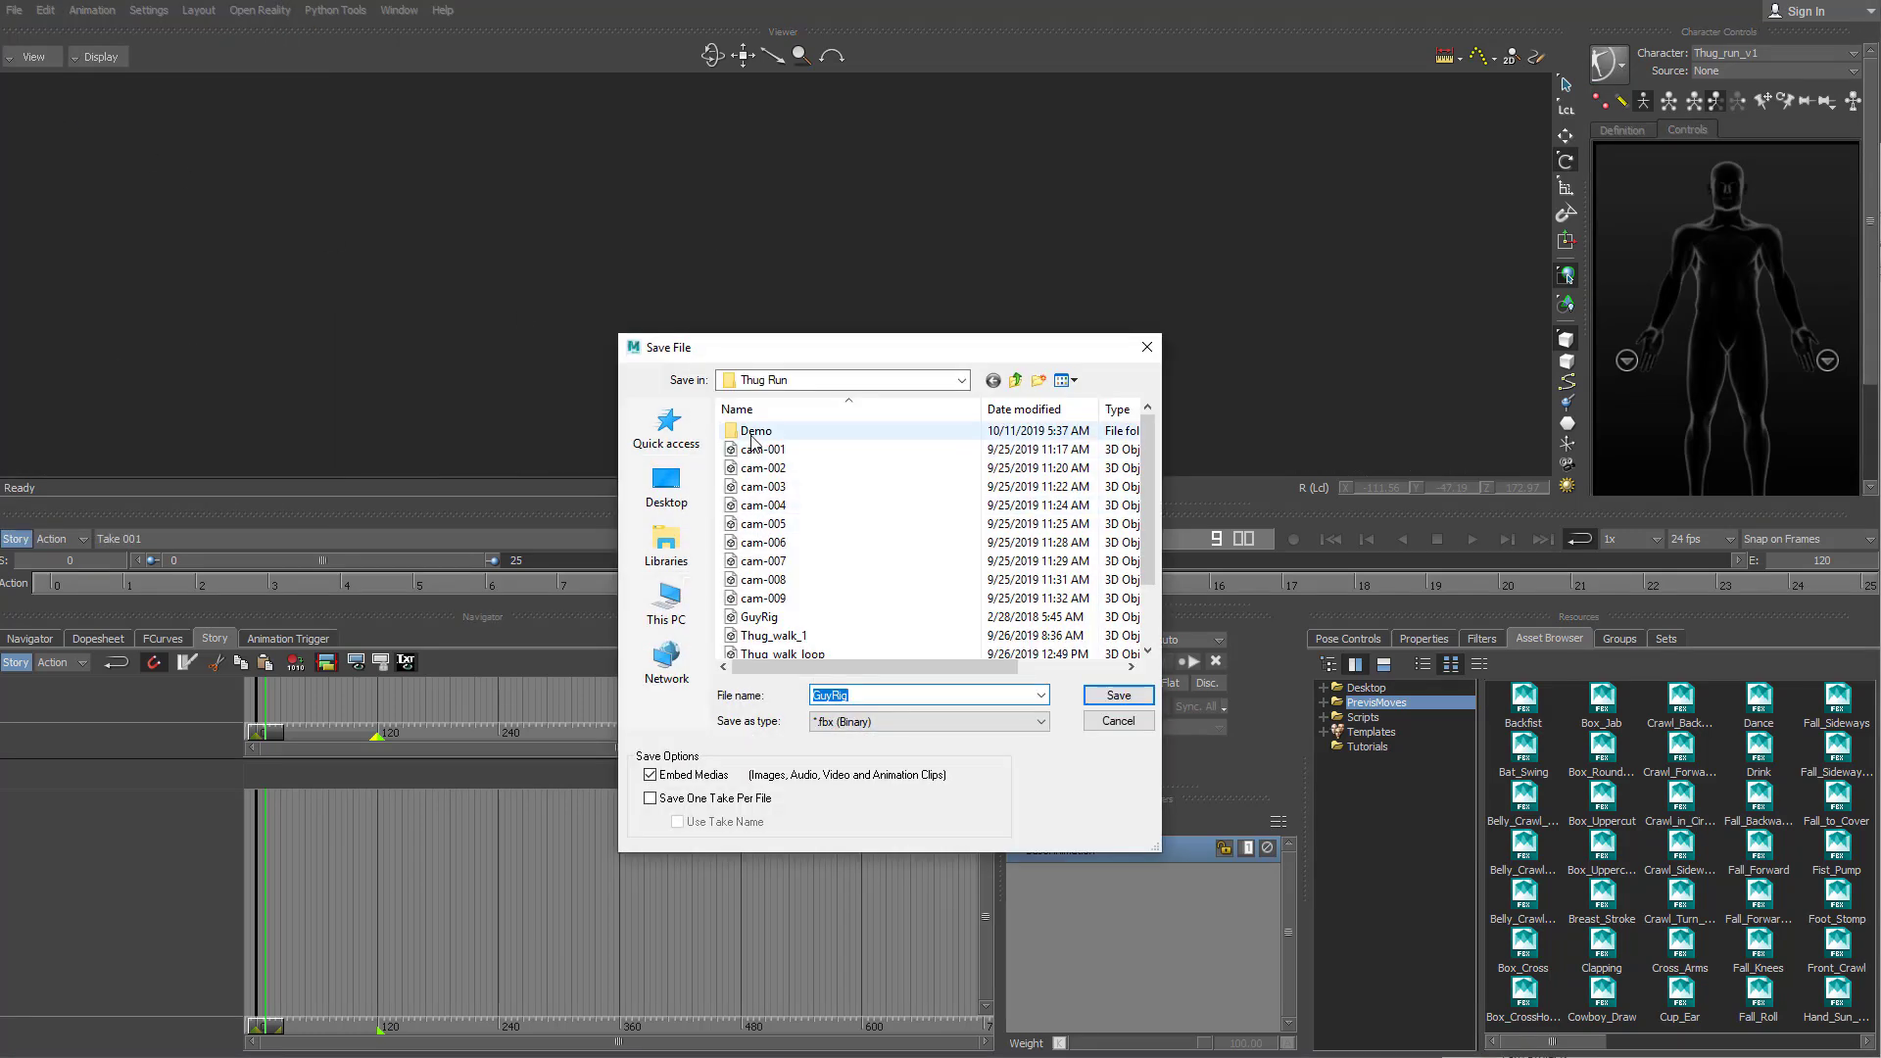
{"action": "left_click", "coordinate": [755, 433]}
{"action": "double_click", "coordinate": [755, 433]}
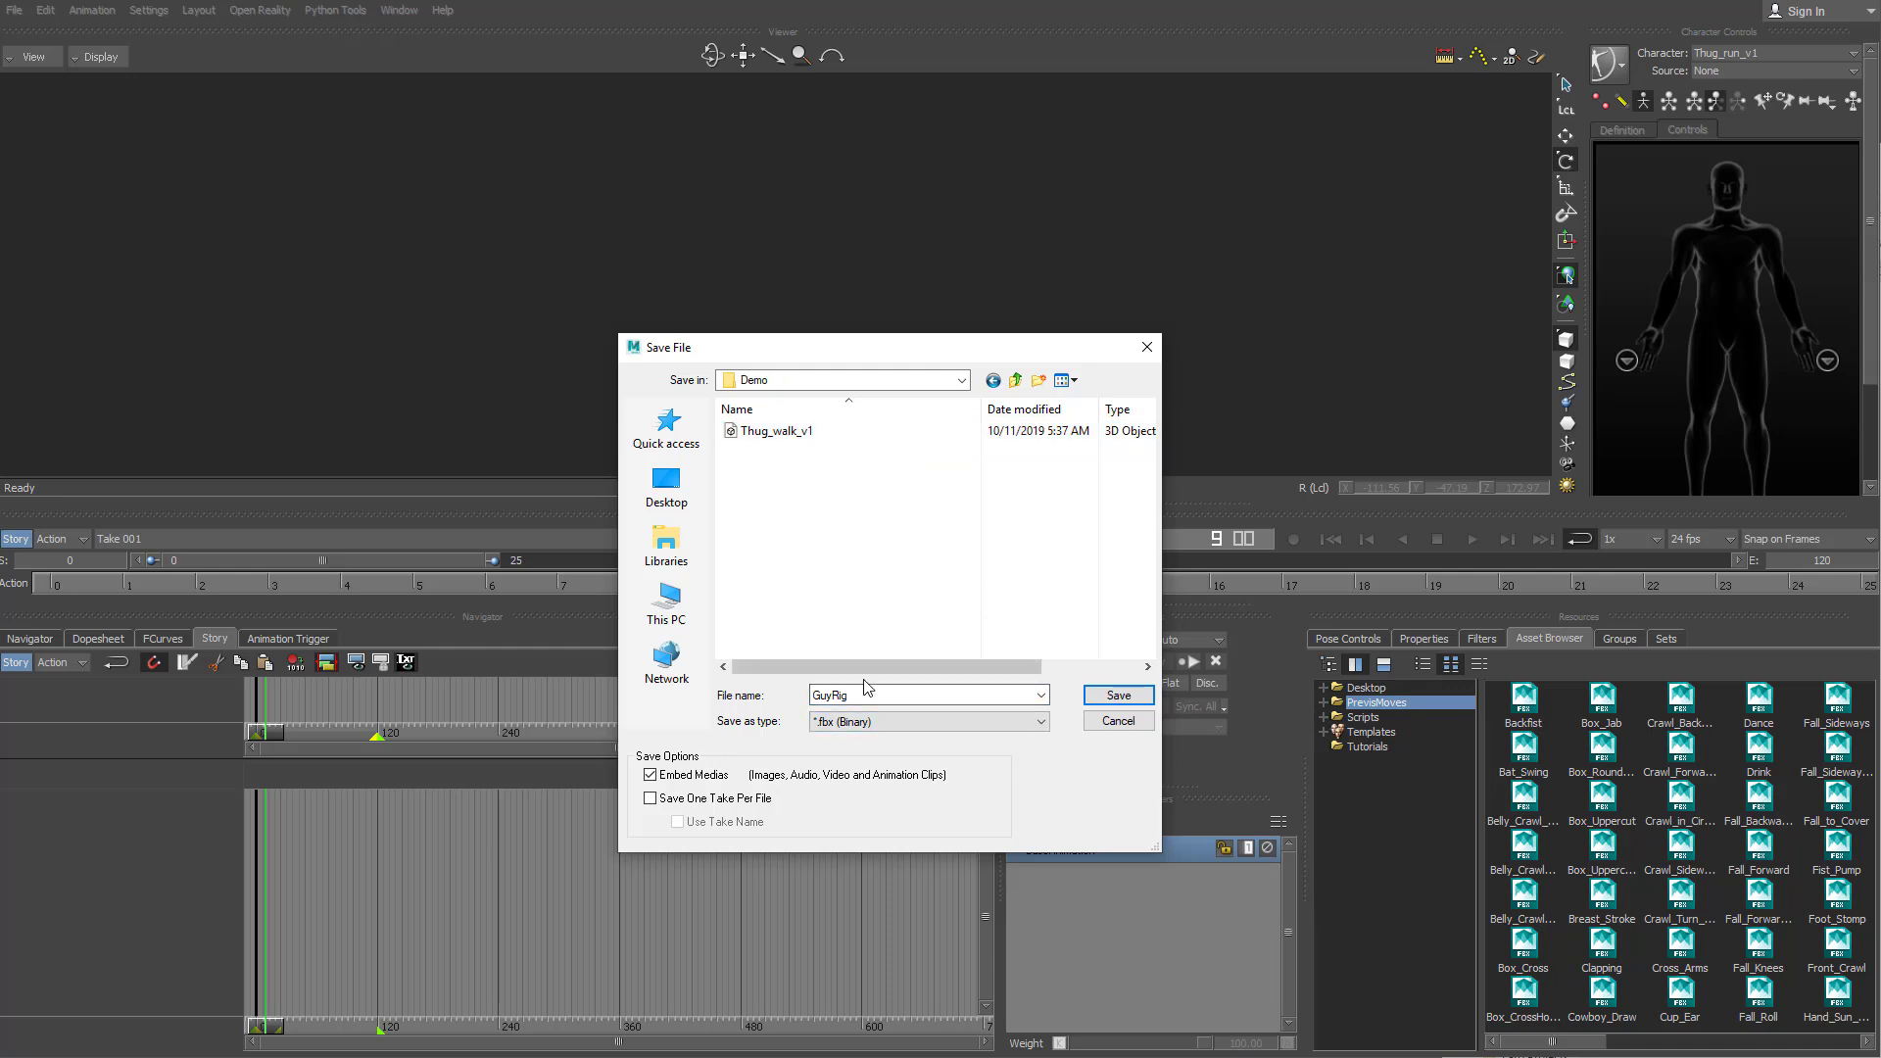
{"action": "double_click", "coordinate": [868, 694]}
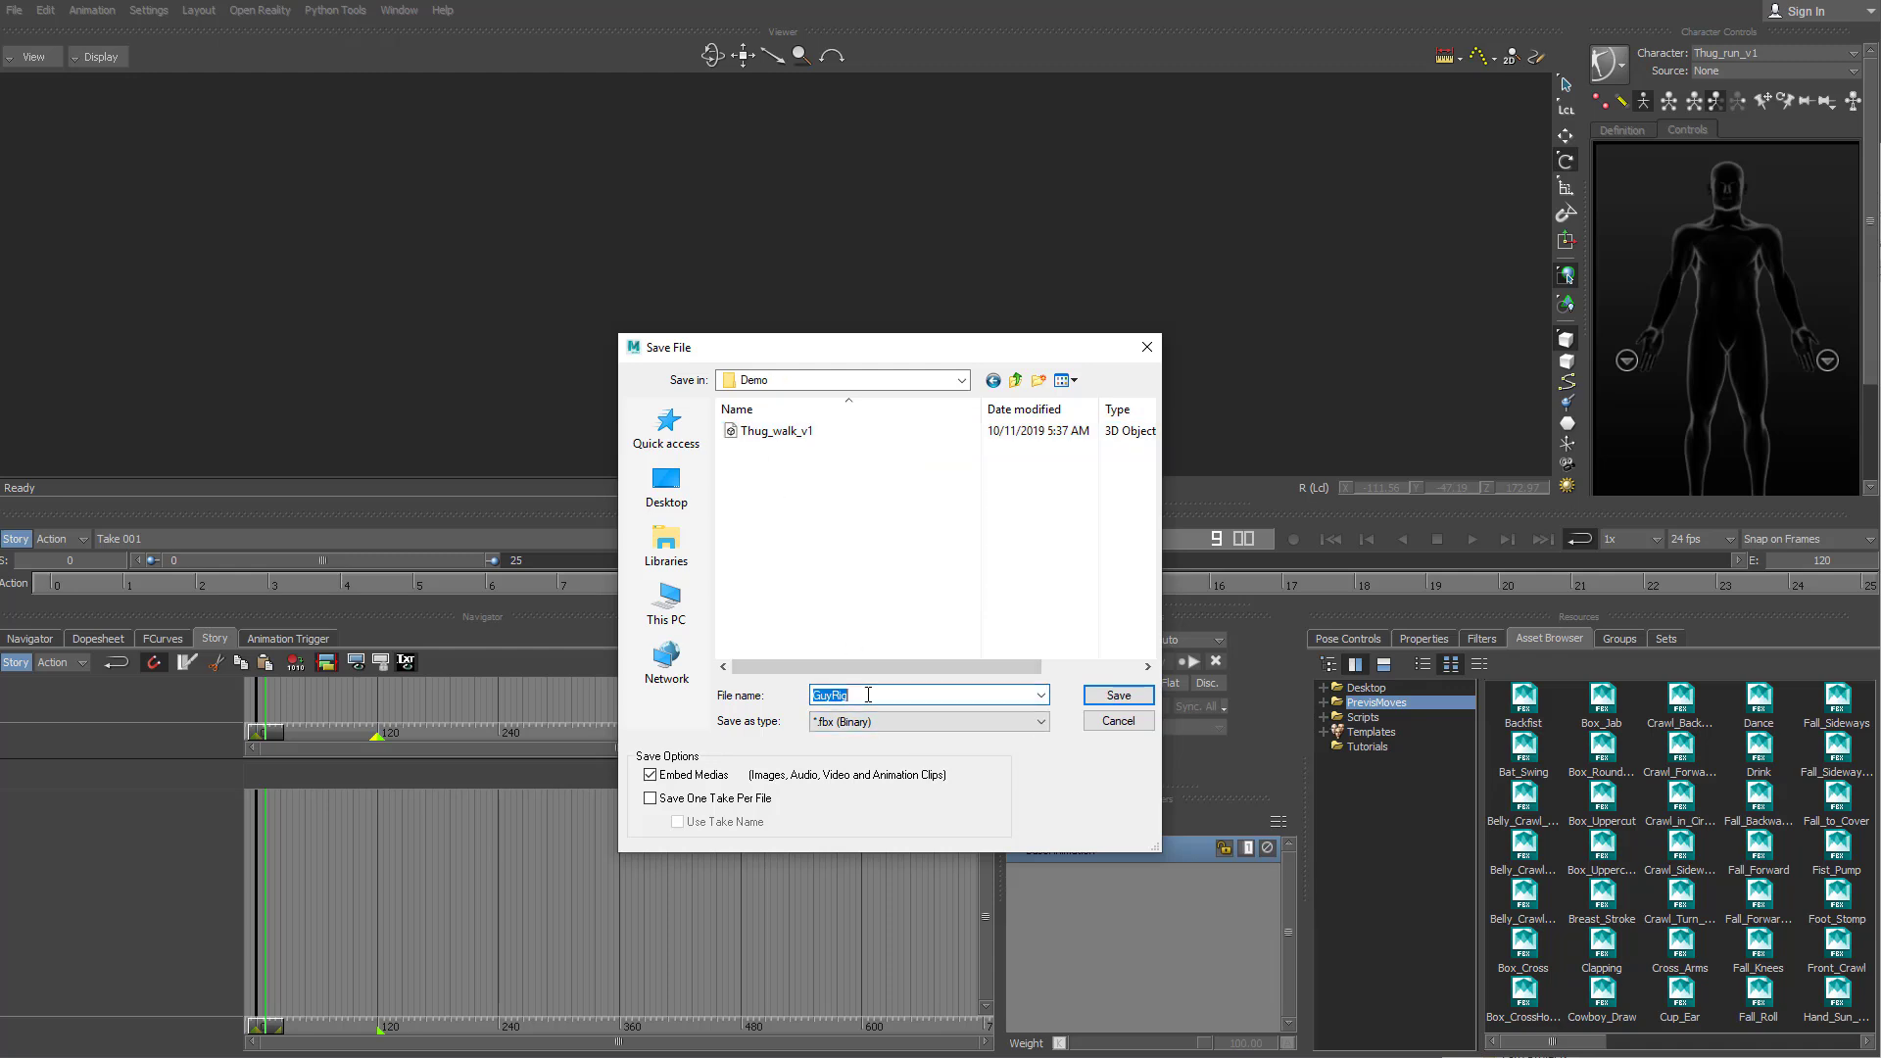
{"action": "left_click", "coordinate": [810, 436]}
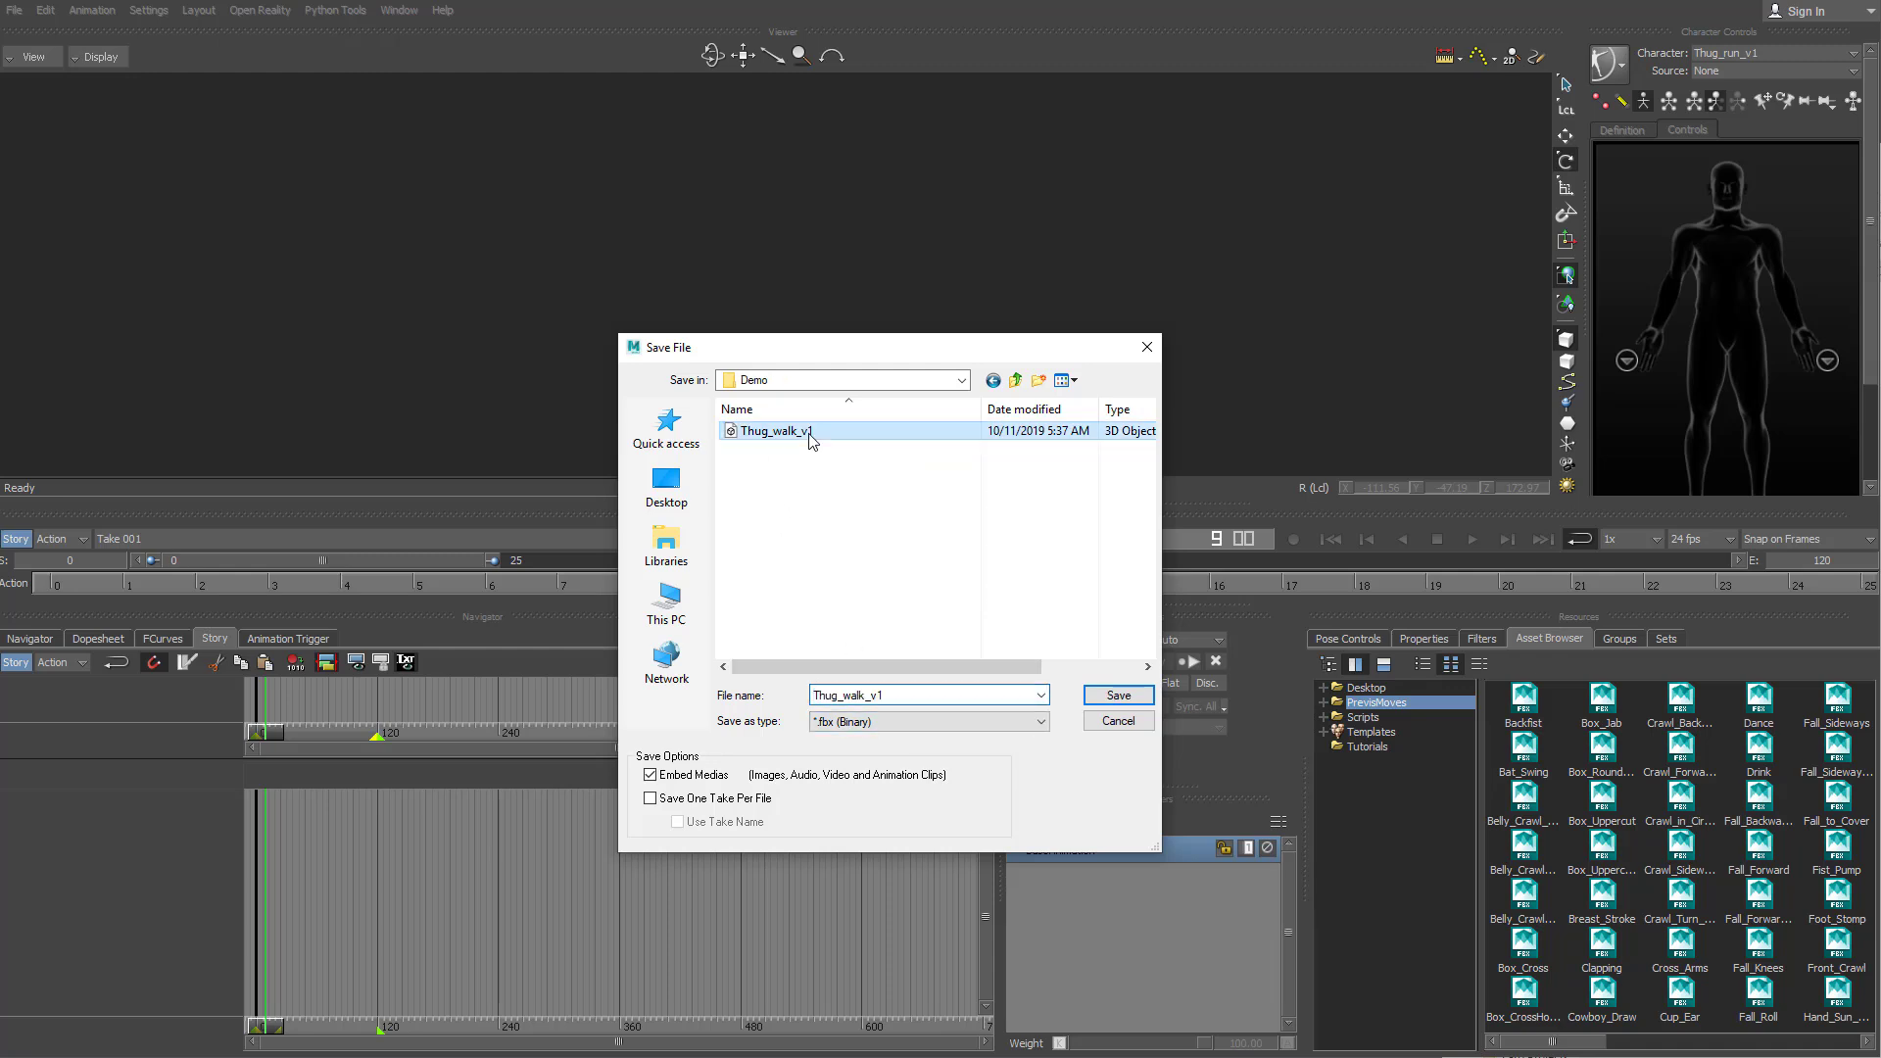
{"action": "double_click", "coordinate": [897, 693]}
{"action": "left_click", "coordinate": [869, 696]}
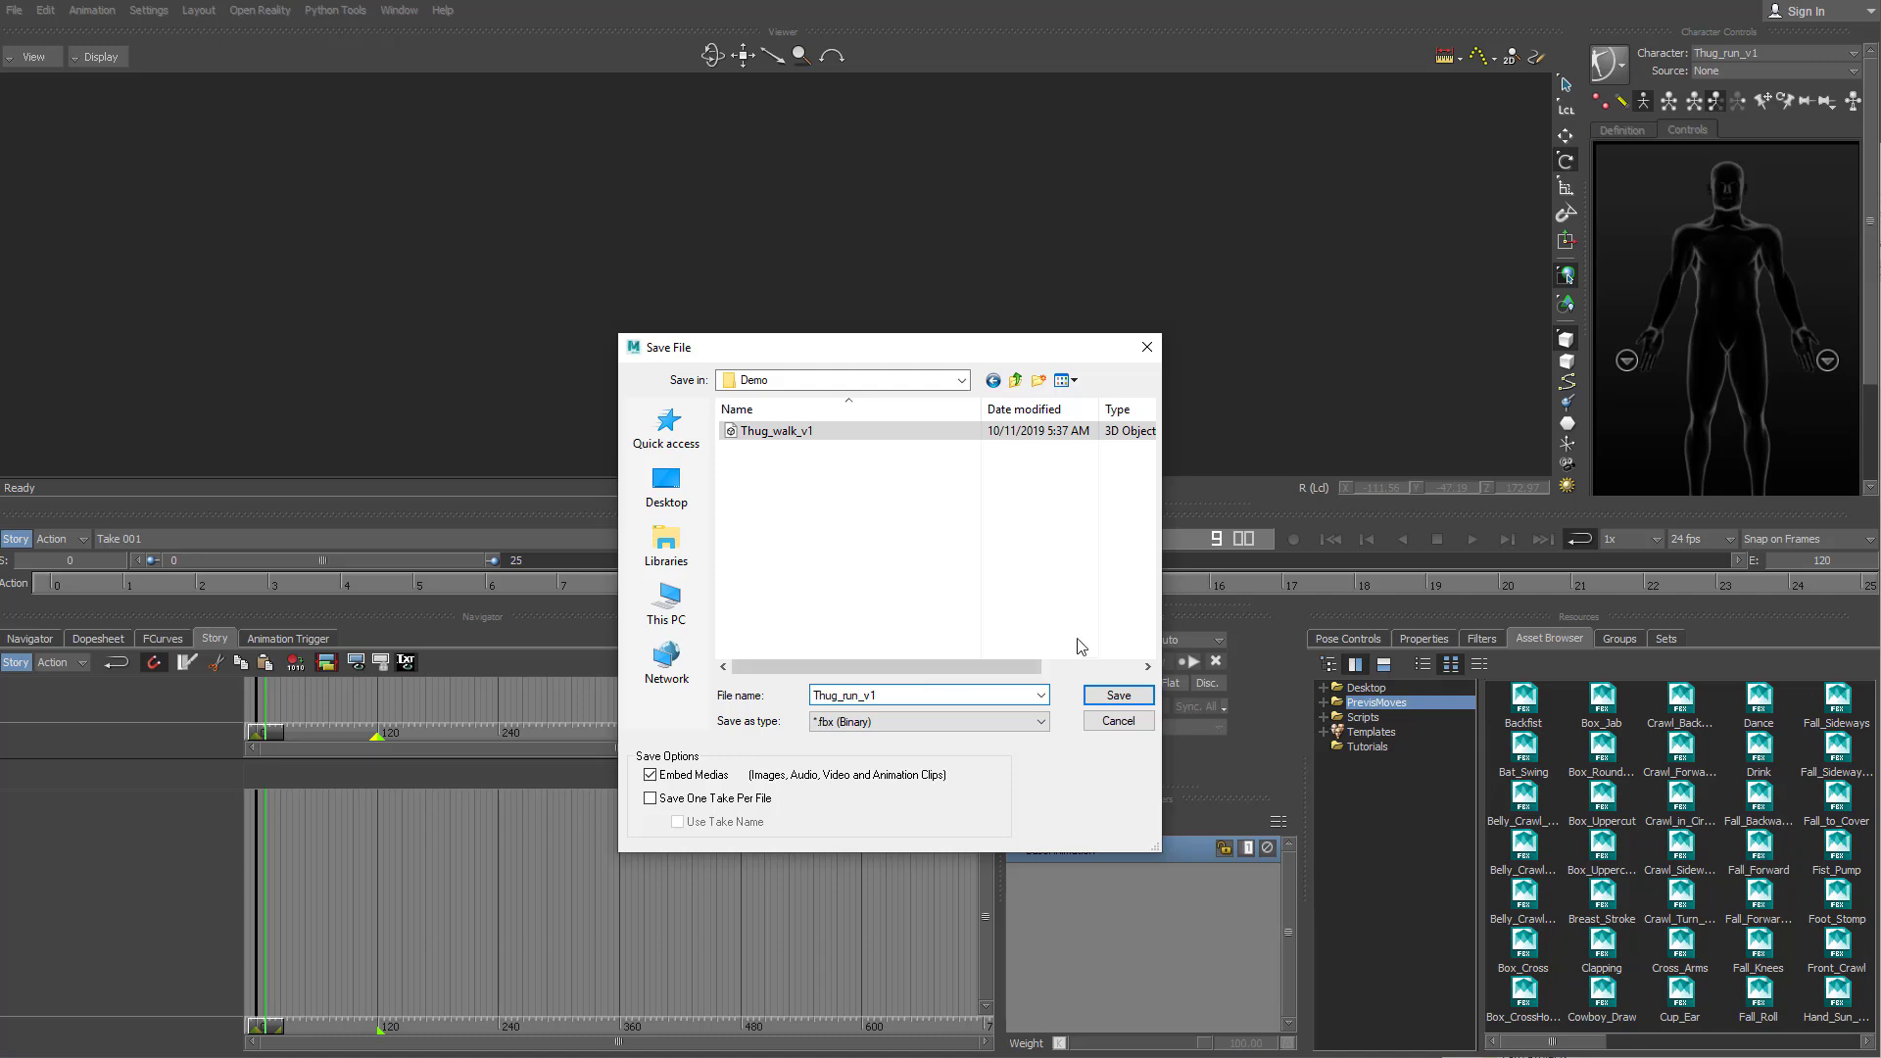
{"action": "left_click", "coordinate": [1118, 697]}
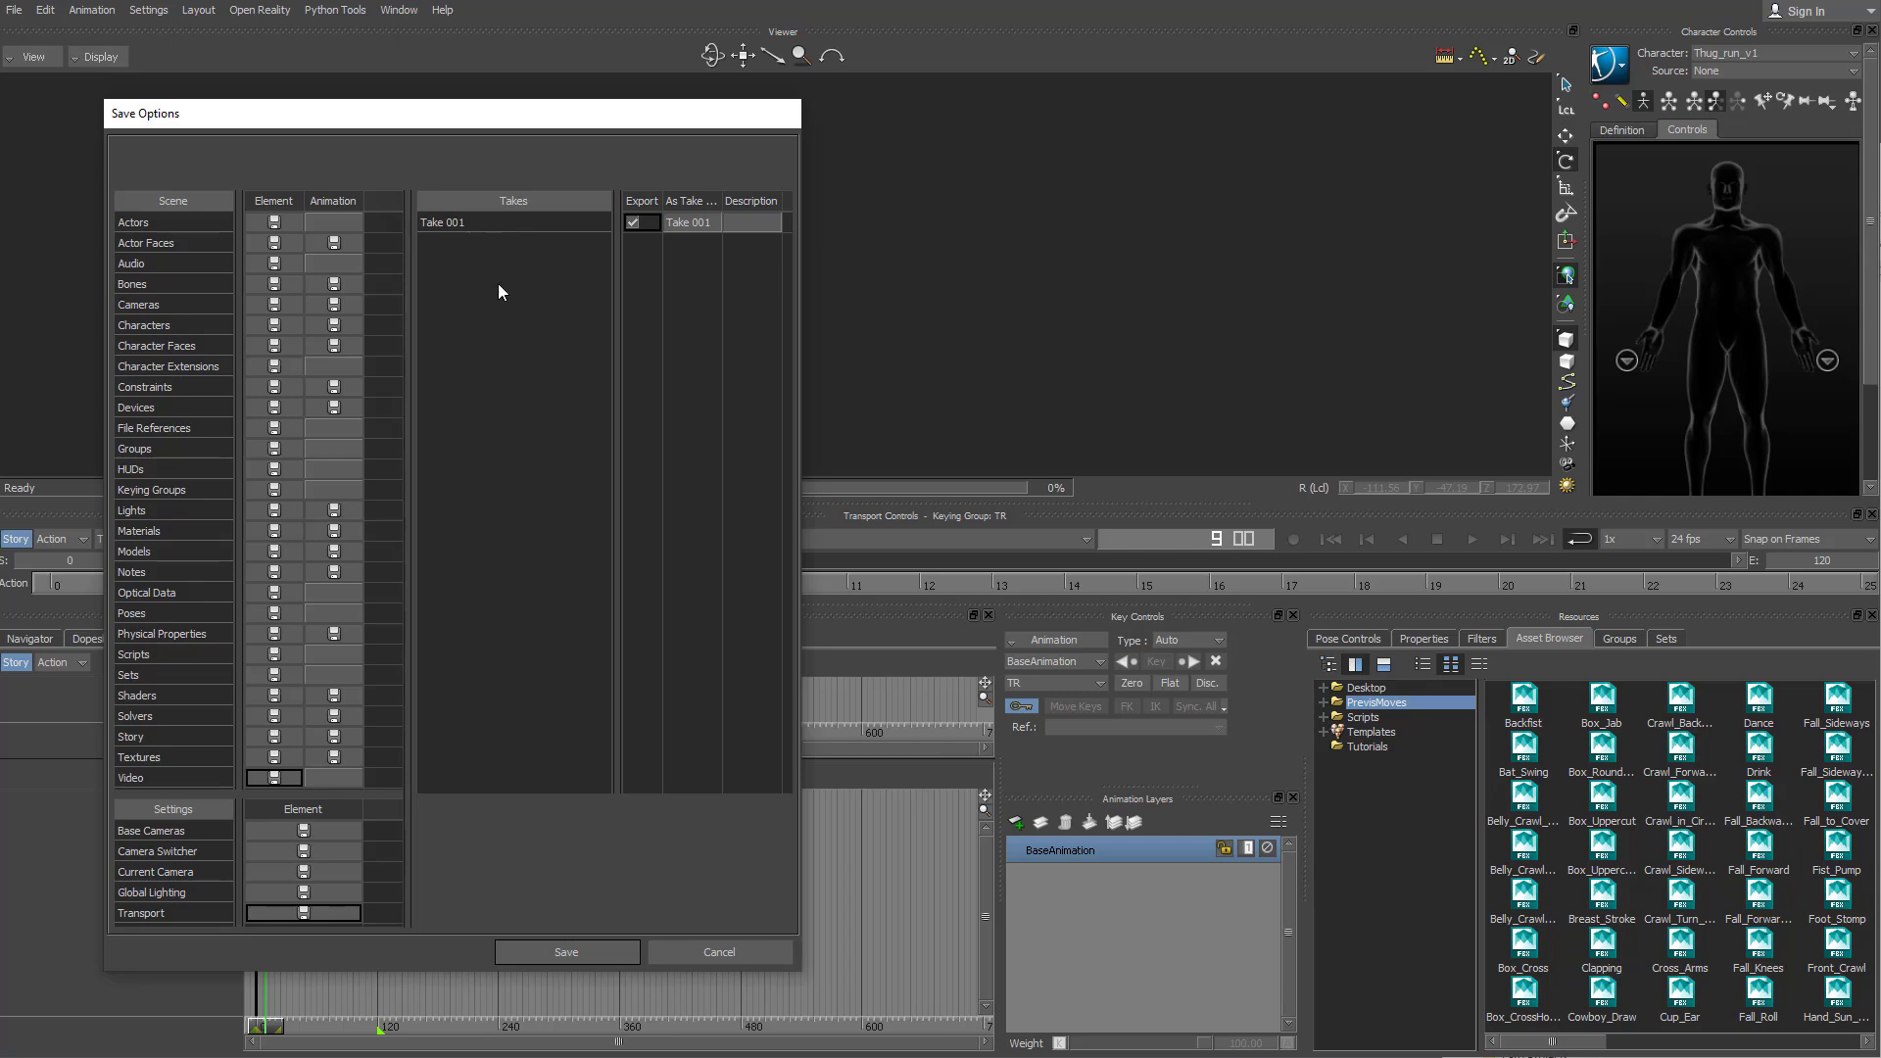
{"action": "left_click", "coordinate": [608, 955]}
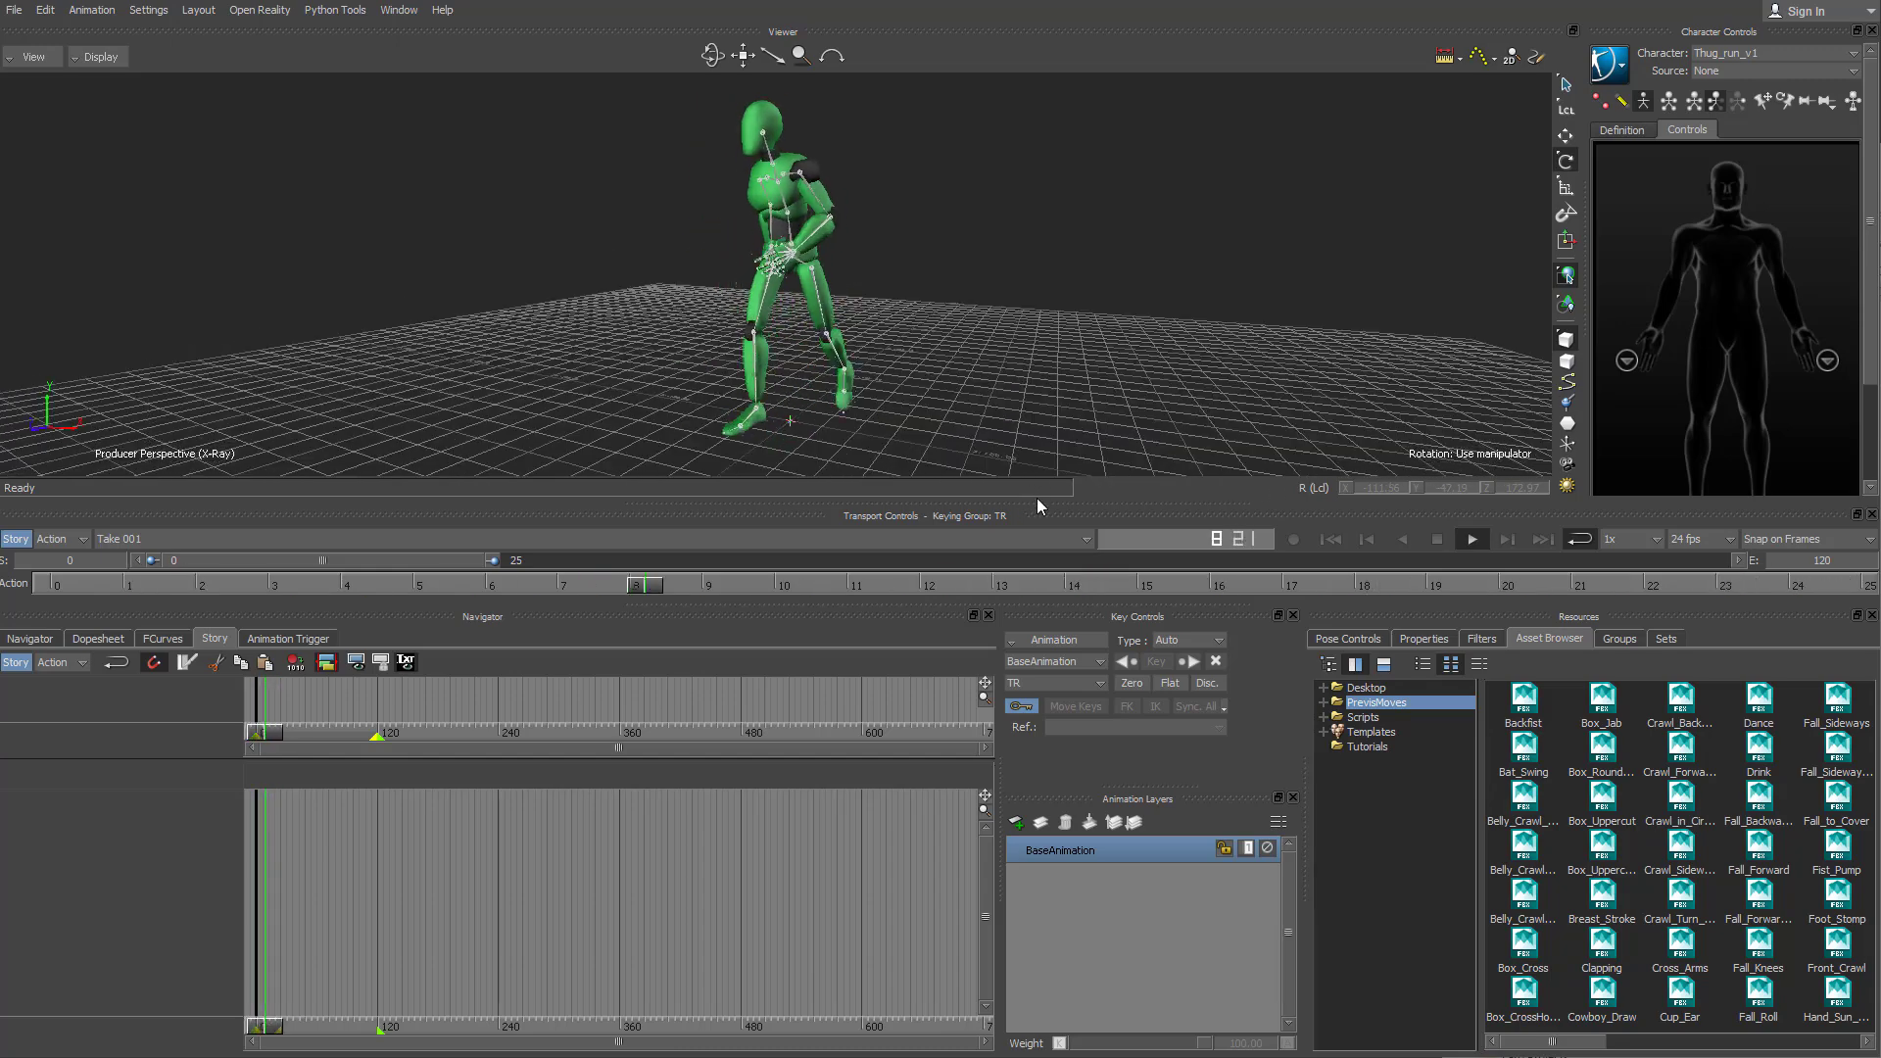
- Play the baked animation in a taller viewer to check the skeleton's motion, and stop playback
{"action": "left_click_drag", "start_coordinate": [1036, 501], "coordinate": [1038, 619]}
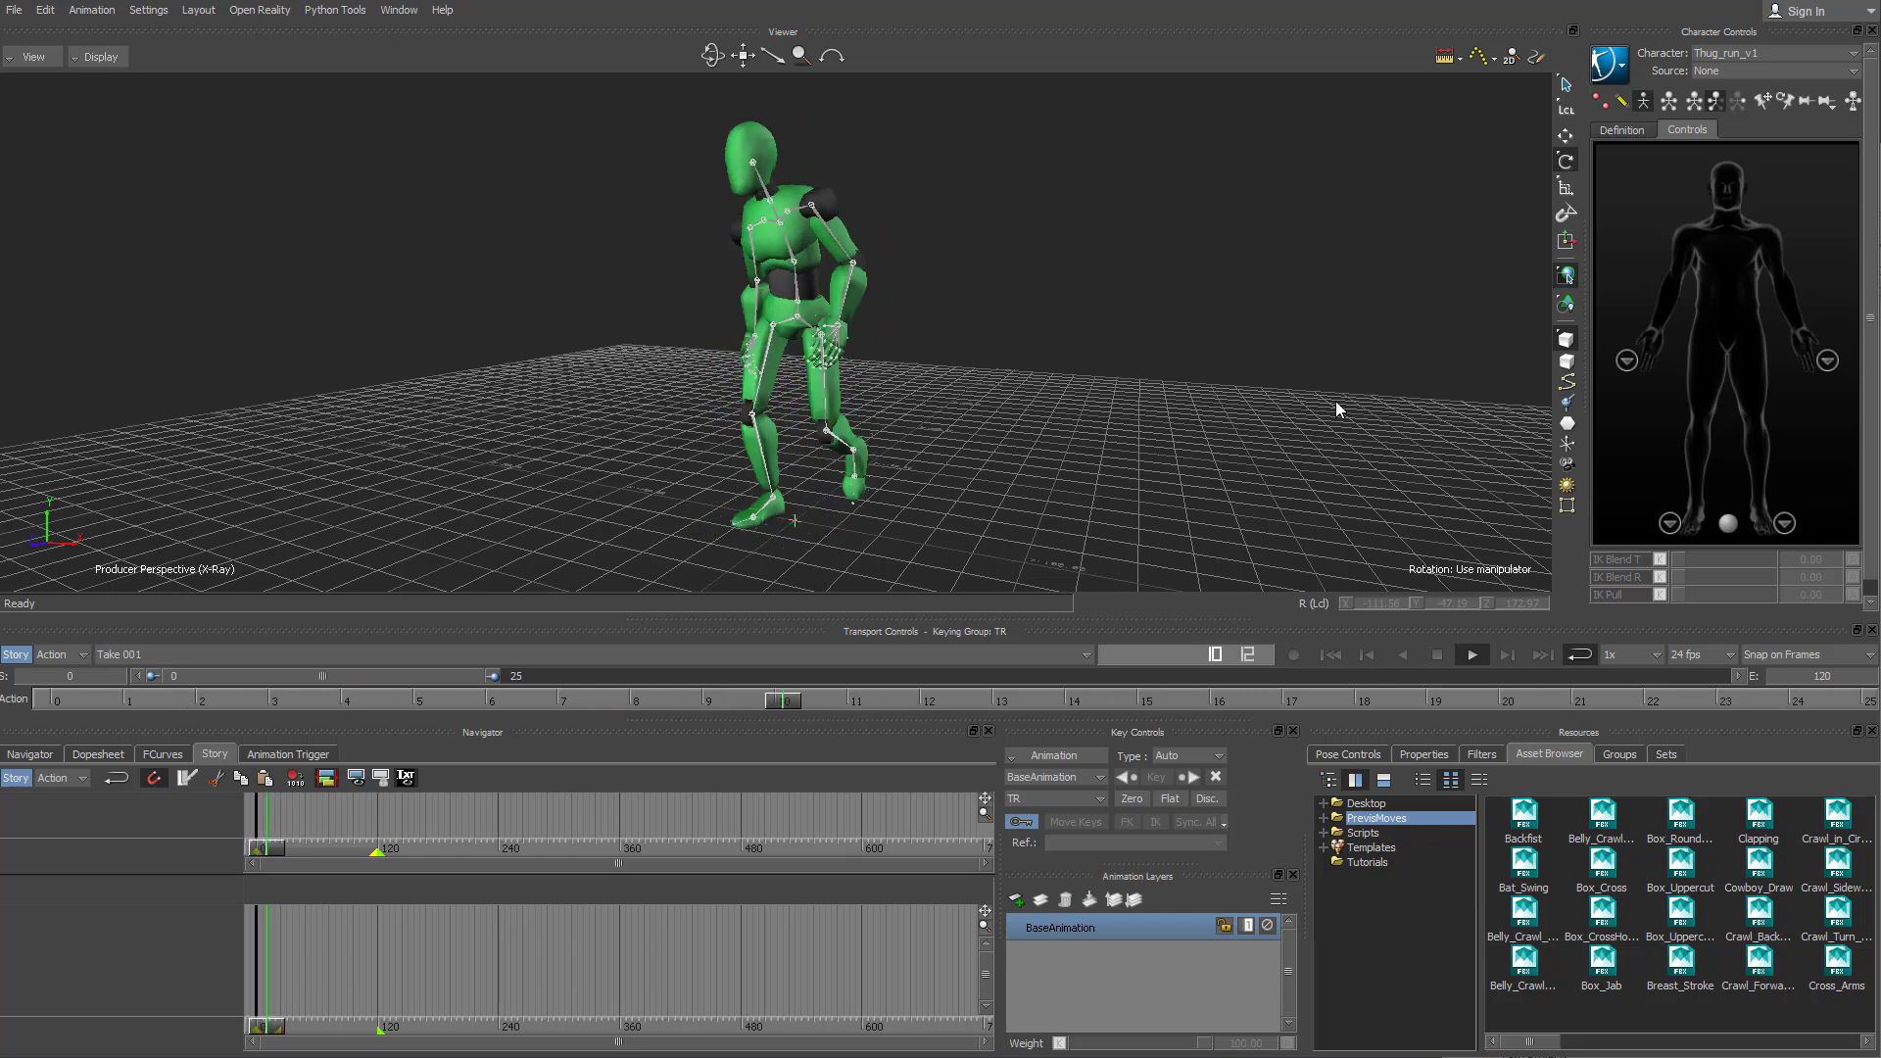
{"action": "left_click", "coordinate": [1439, 657]}
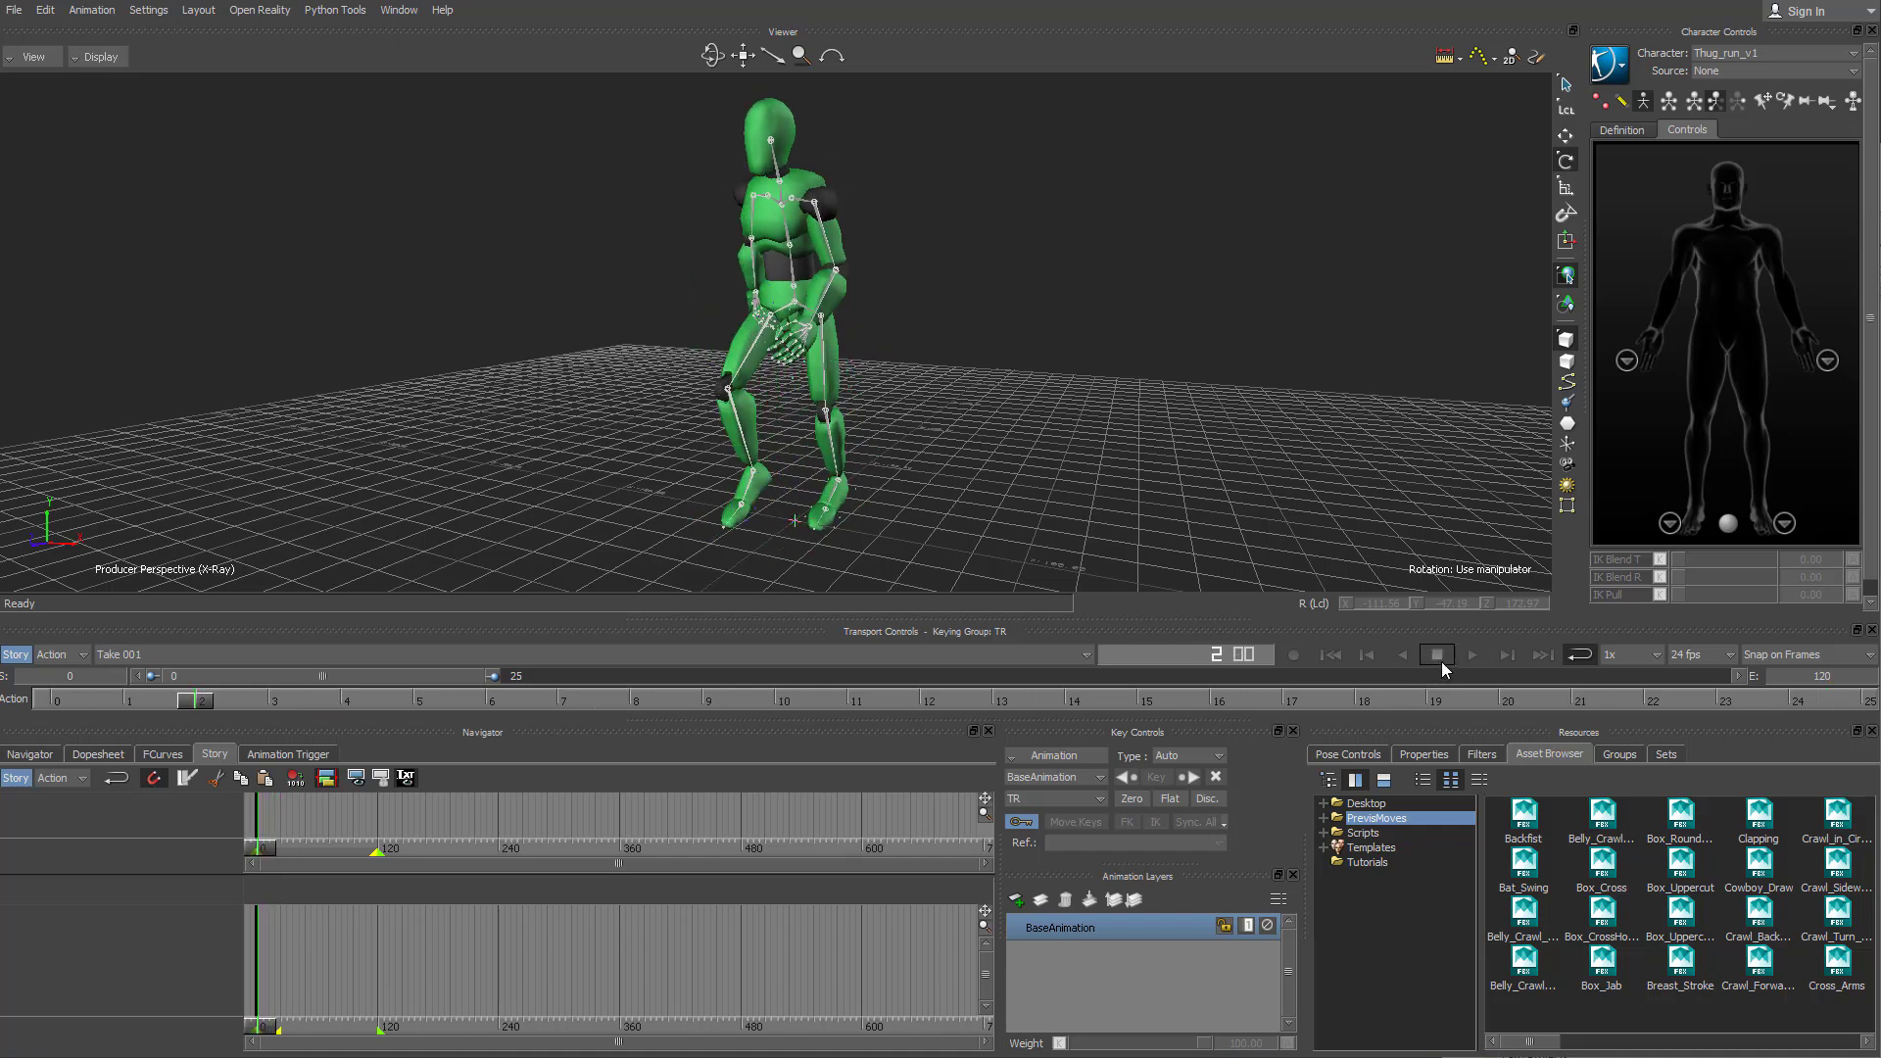